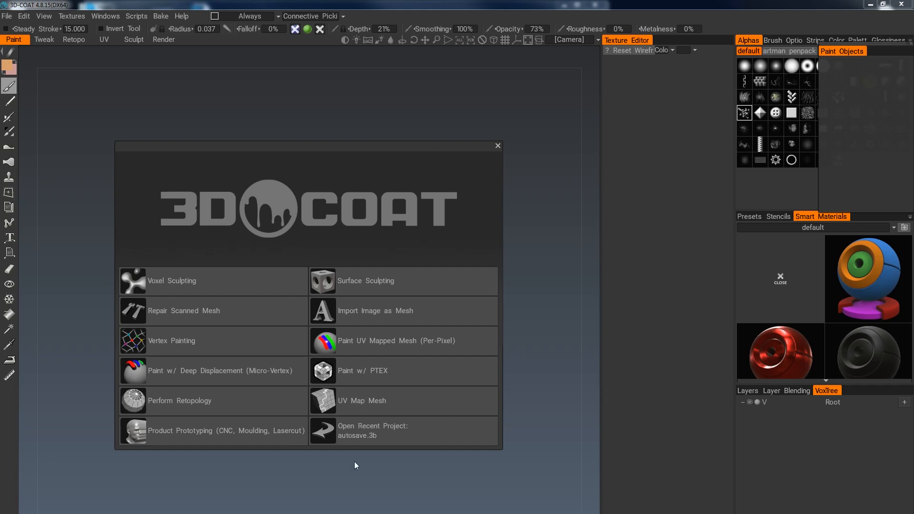
- Load head.OBJ from the tutorial3 head folder for UV mapping
click(364, 399)
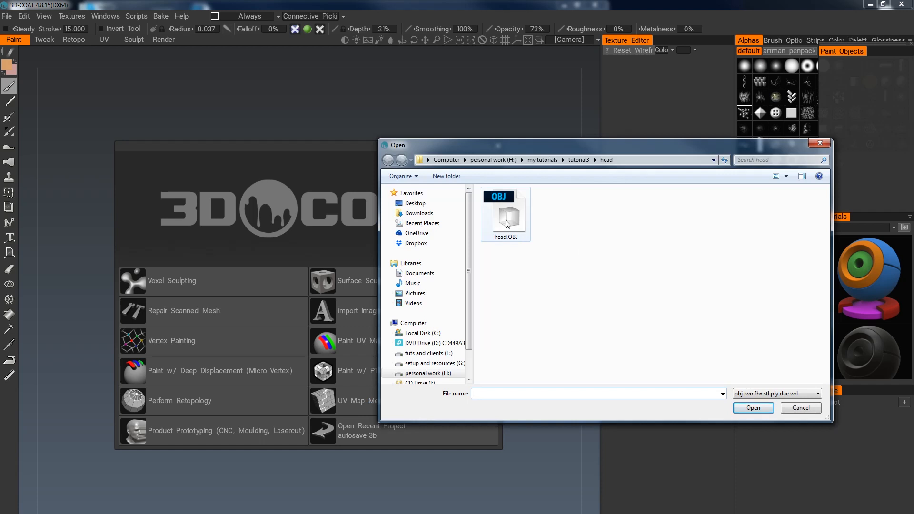
click(509, 224)
click(760, 412)
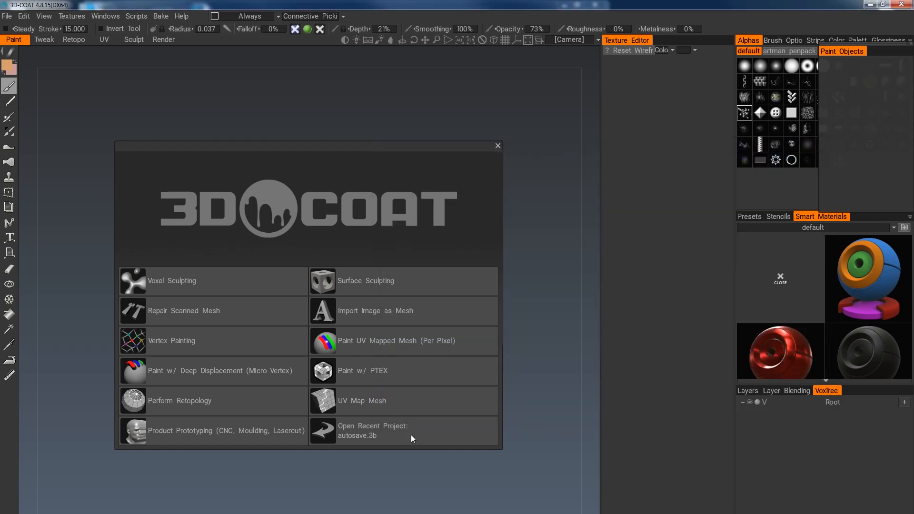
click(237, 399)
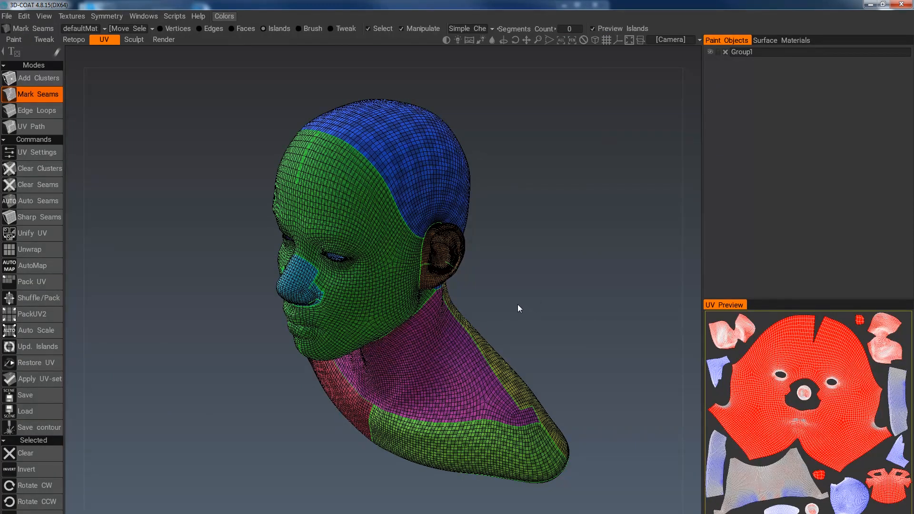
- Examine the existing UV islands on the head's face, nose, ears, scalp, neck and shoulders from the front and side
drag(518, 305, 567, 264)
right_drag(561, 284, 566, 302)
middle_drag(596, 291, 563, 295)
drag(563, 297, 494, 321)
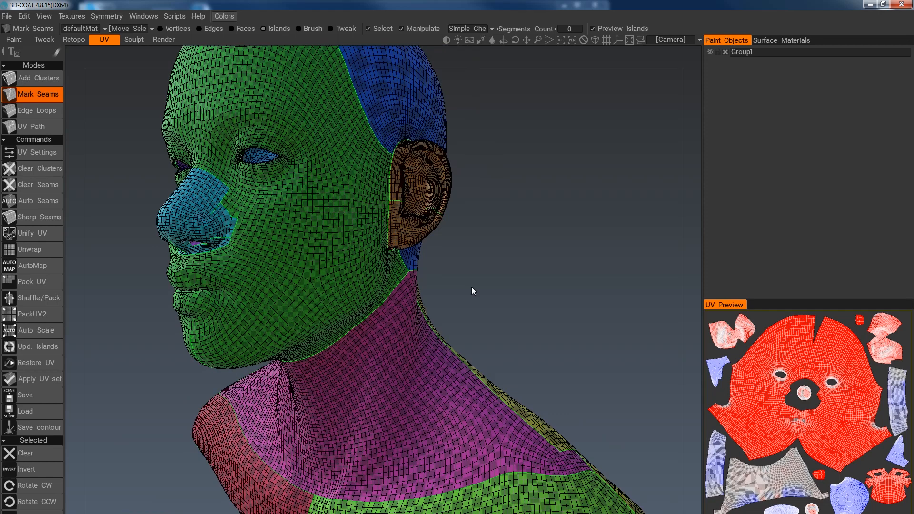
drag(473, 291, 547, 293)
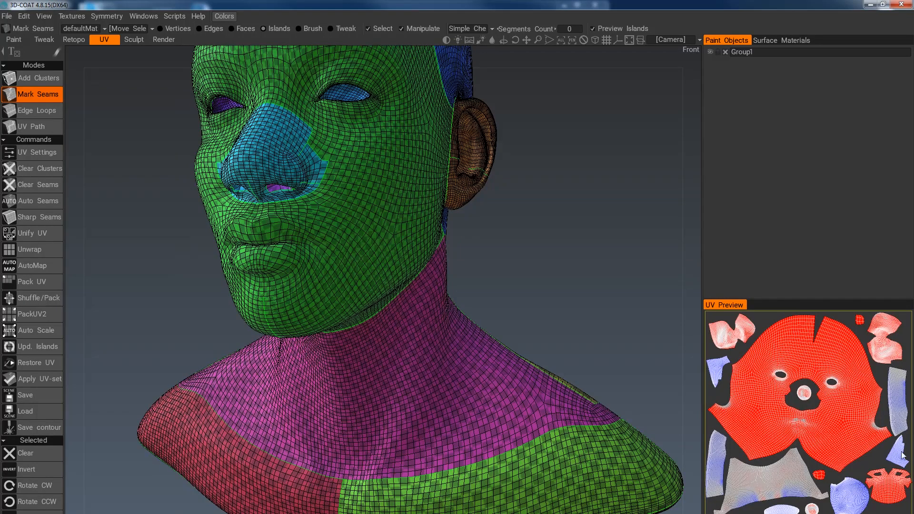
drag(395, 253, 540, 309)
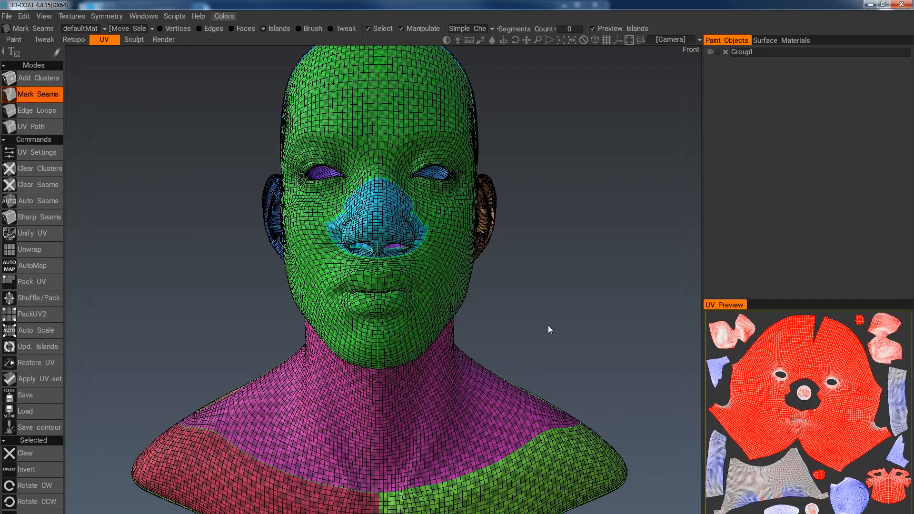
mouse_move(584, 330)
mouse_down()
mouse_move(616, 327)
mouse_move(593, 350)
mouse_move(577, 344)
mouse_up()
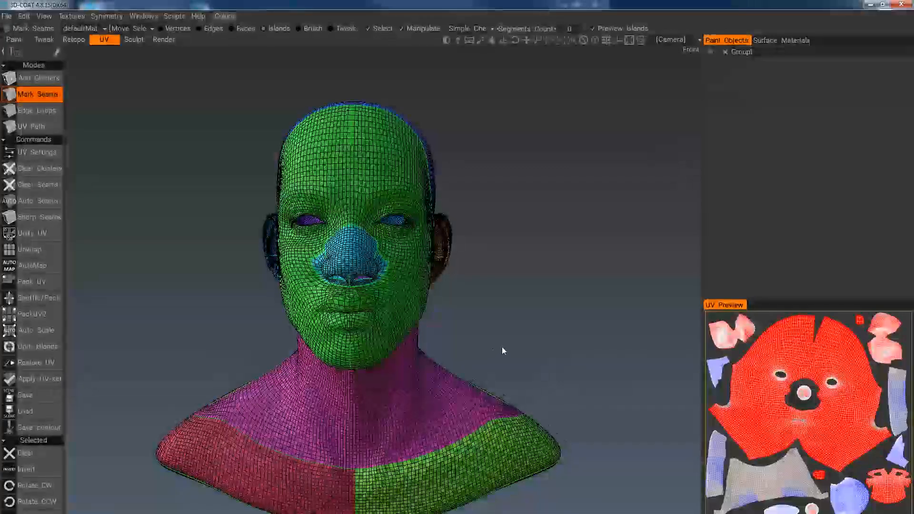
drag(502, 347, 501, 342)
drag(553, 352, 566, 350)
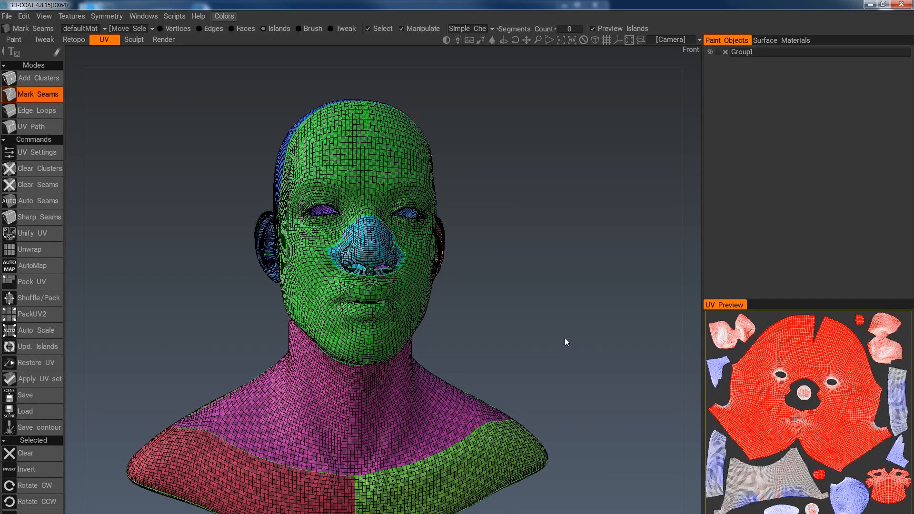
drag(570, 339, 546, 365)
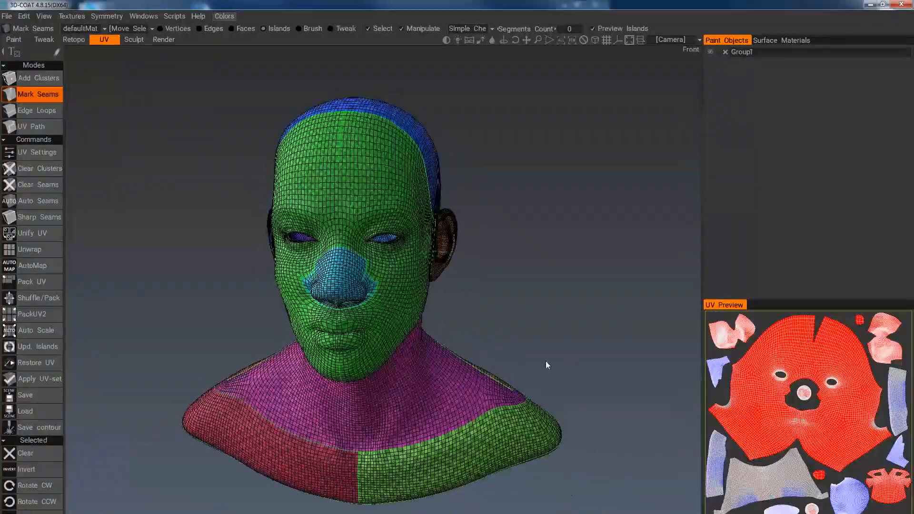
right_drag(546, 361, 562, 382)
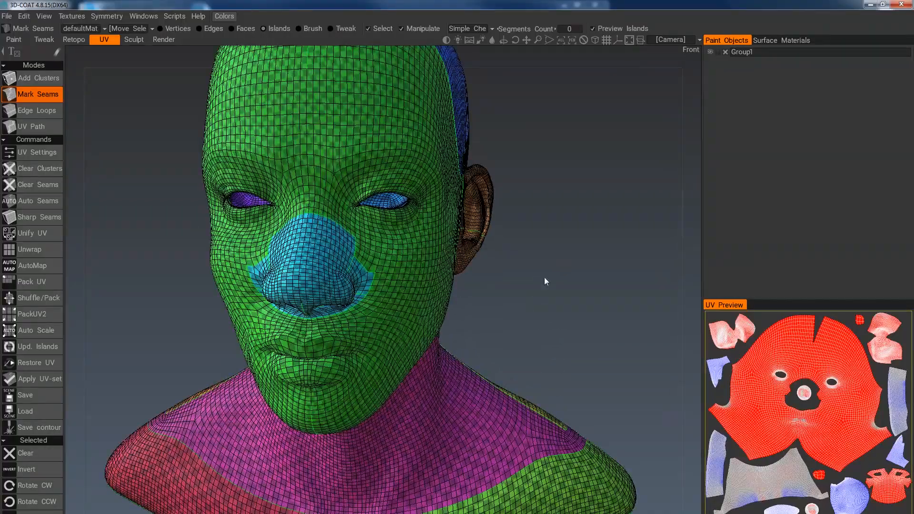
drag(544, 279, 572, 312)
right_drag(571, 312, 564, 305)
drag(563, 302, 559, 312)
middle_drag(503, 338, 541, 343)
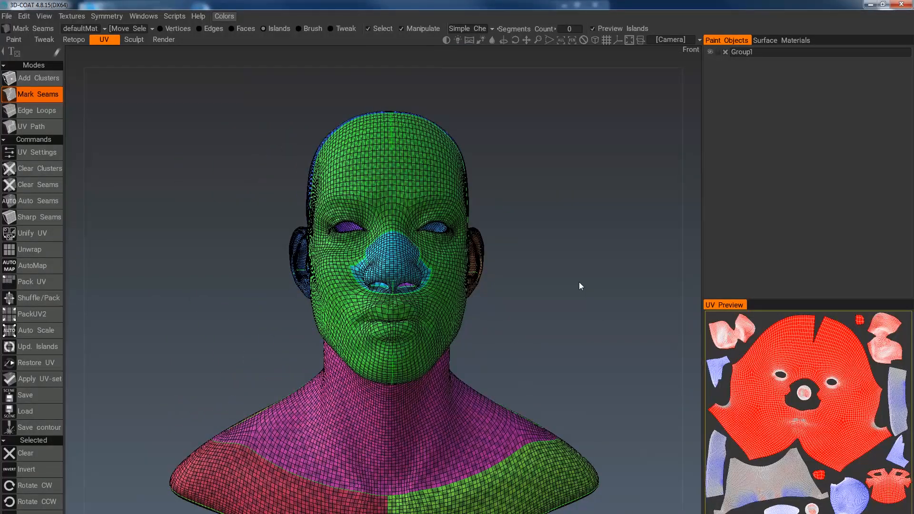
drag(579, 282, 548, 301)
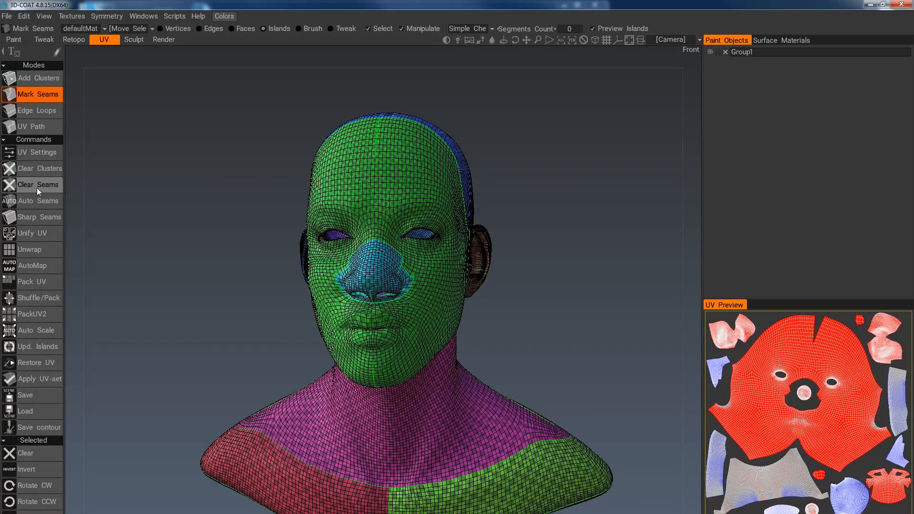
drag(527, 368, 461, 377)
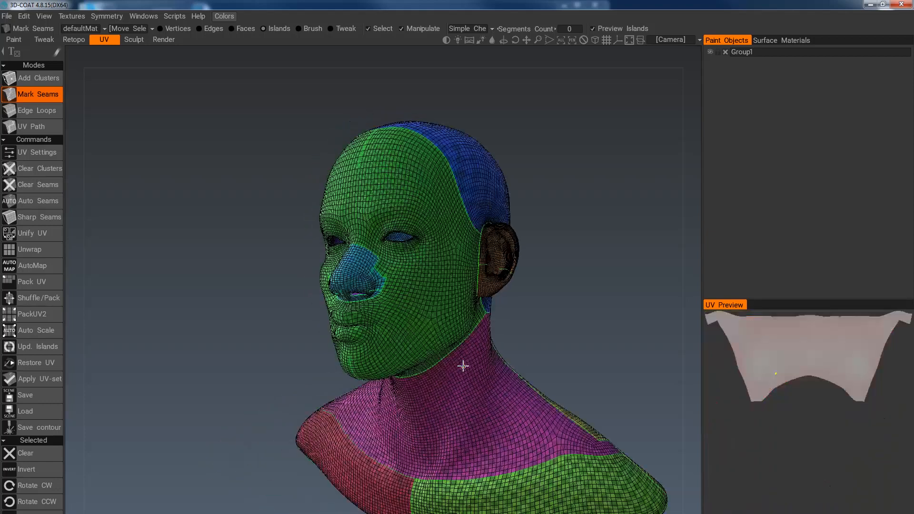
drag(506, 341, 481, 364)
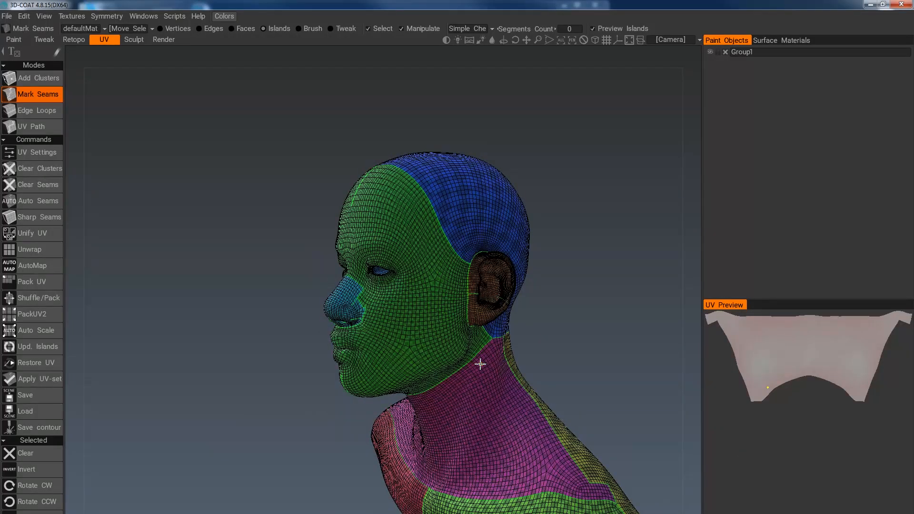
- Mark a full edge-loop seam around the middle of the neck, between the jawline and the shoulders
scroll(515, 357, up, 5)
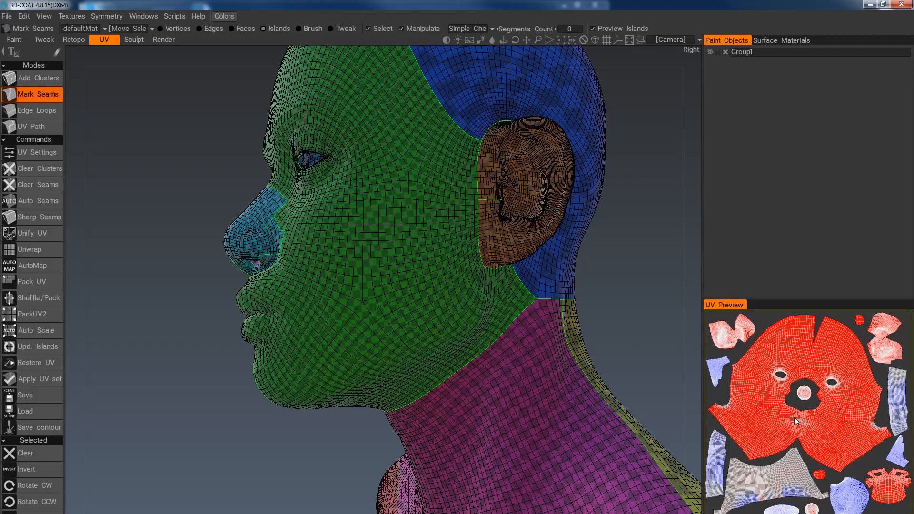
alt+drag(538, 373, 574, 370)
alt+drag(512, 391, 660, 430)
alt+right_drag(659, 431, 662, 456)
alt+middle_drag(662, 455, 571, 363)
alt+drag(461, 252, 480, 230)
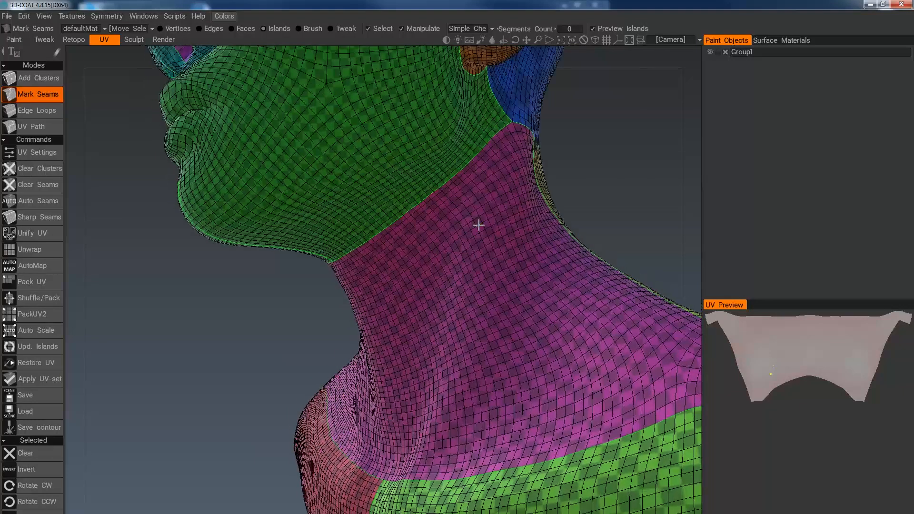
alt+right_drag(479, 230, 484, 259)
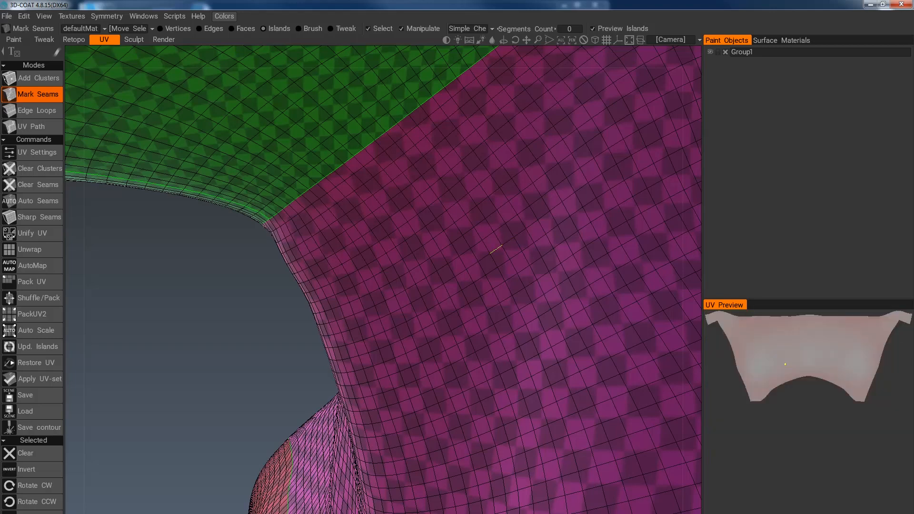
scroll(541, 235, down, 4)
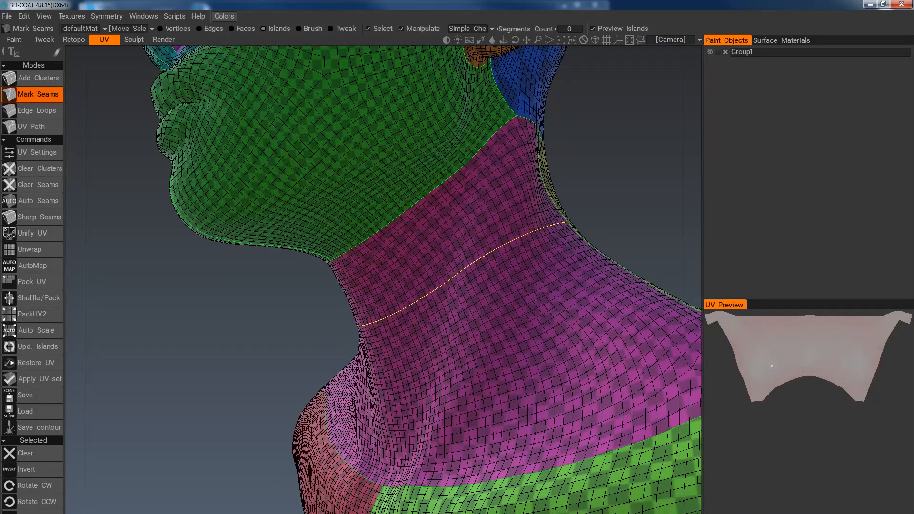
click(485, 254)
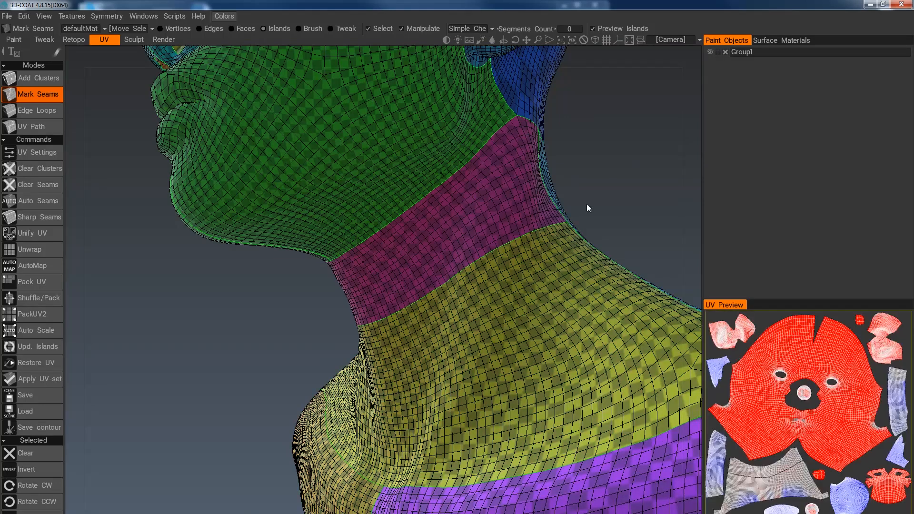
- Remove the edge-loop seam around the middle of the neck so the neck island is whole again
alt+drag(490, 272, 510, 275)
scroll(510, 275, up, 2)
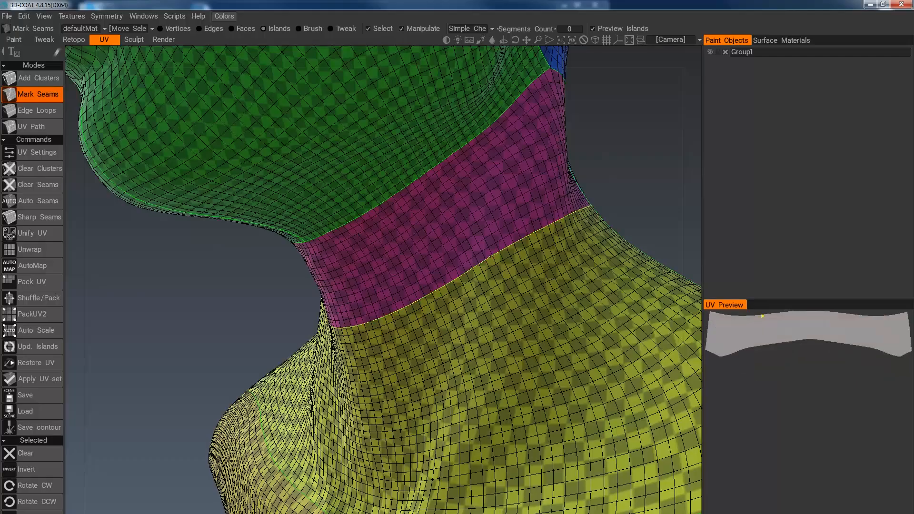
ctrl+shift+click(493, 257)
scroll(511, 258, down, 2)
alt+drag(405, 271, 517, 292)
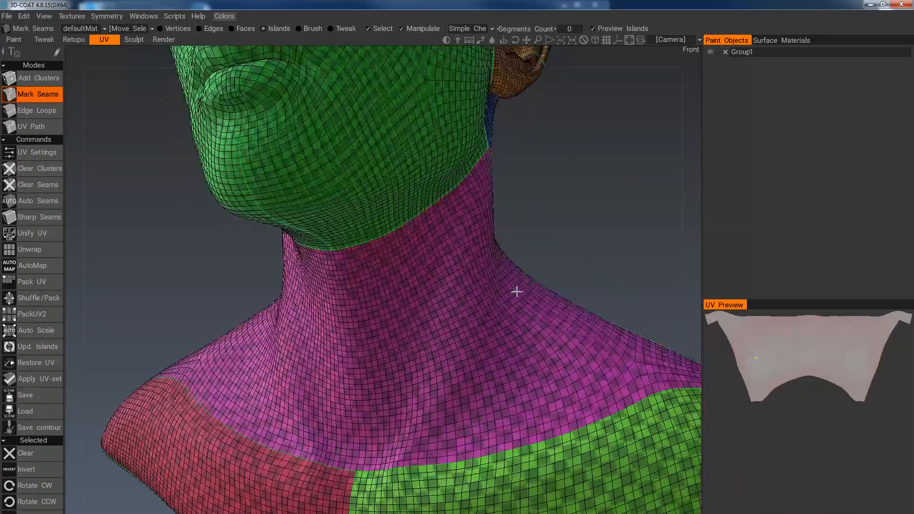
scroll(516, 290, down, 3)
alt+middle_drag(515, 288, 506, 342)
alt+drag(444, 321, 490, 361)
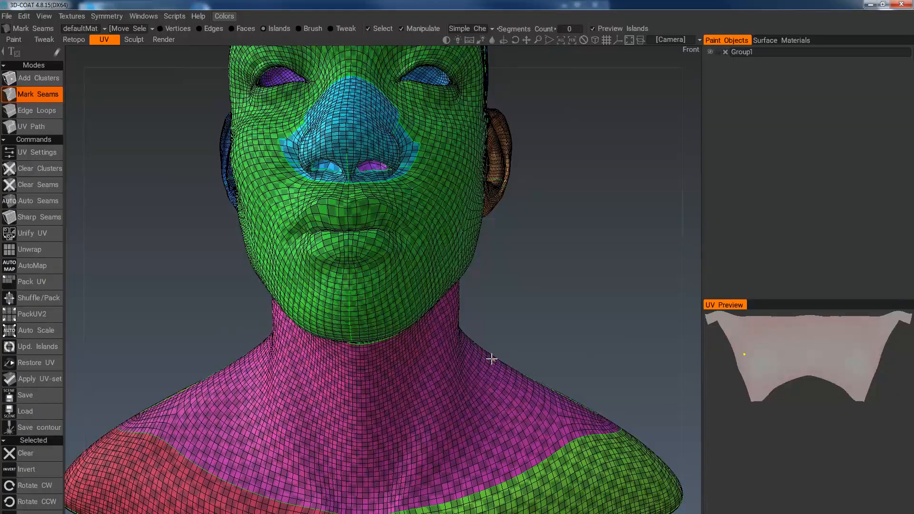
- Mark a short partial seam along the edges on the side of the neck below the jaw
alt+drag(463, 333, 423, 378)
scroll(452, 333, up, 4)
alt+drag(455, 326, 484, 361)
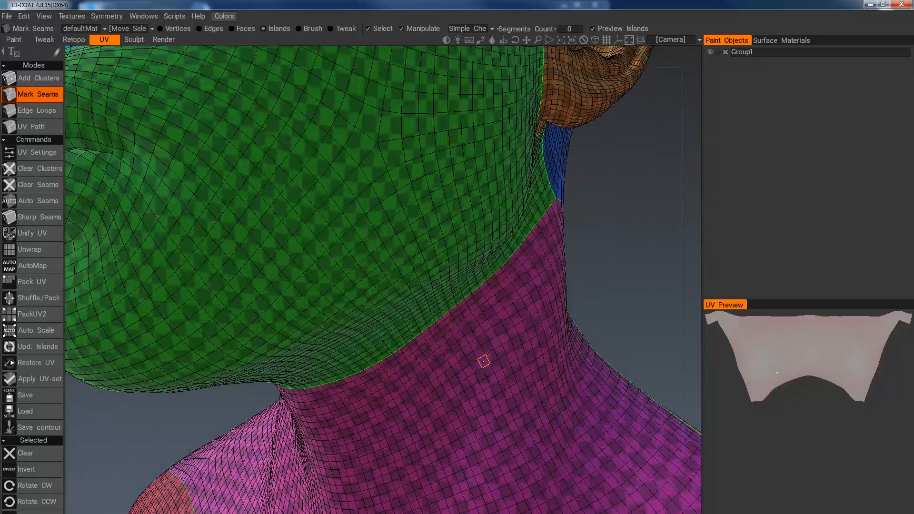
click(478, 372)
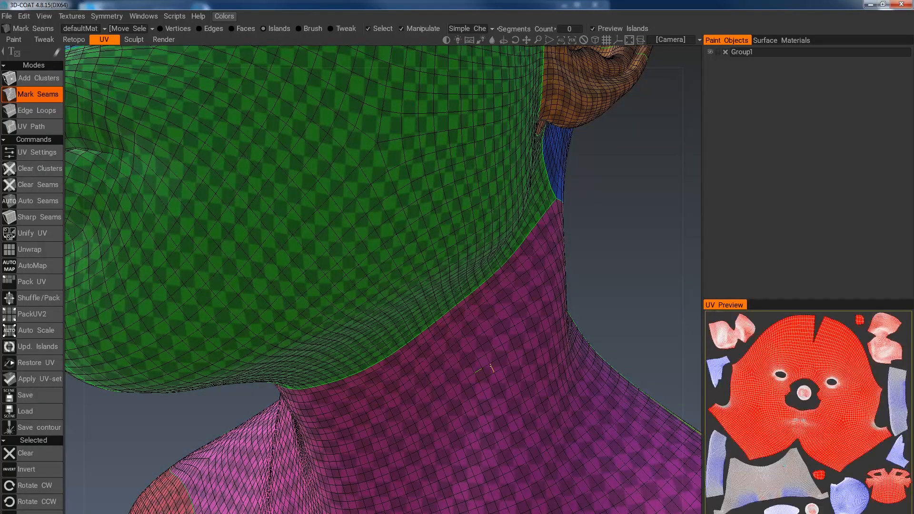
shift+click(493, 361)
alt+right_drag(508, 351, 489, 283)
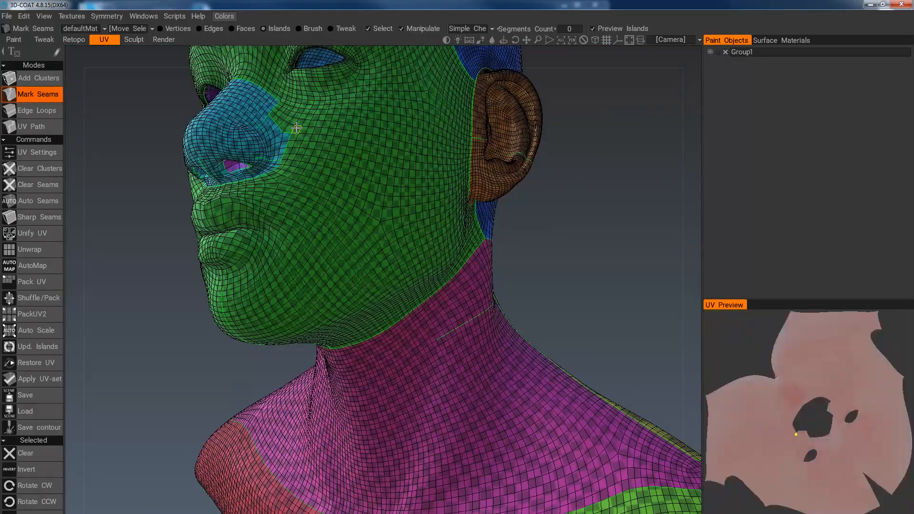
- Examine the nose, eye and face islands on the head from both sides and the front
alt+middle_drag(297, 127, 320, 190)
alt+right_drag(320, 191, 269, 177)
alt+drag(260, 253, 317, 211)
alt+middle_drag(219, 300, 367, 237)
alt+drag(366, 236, 362, 281)
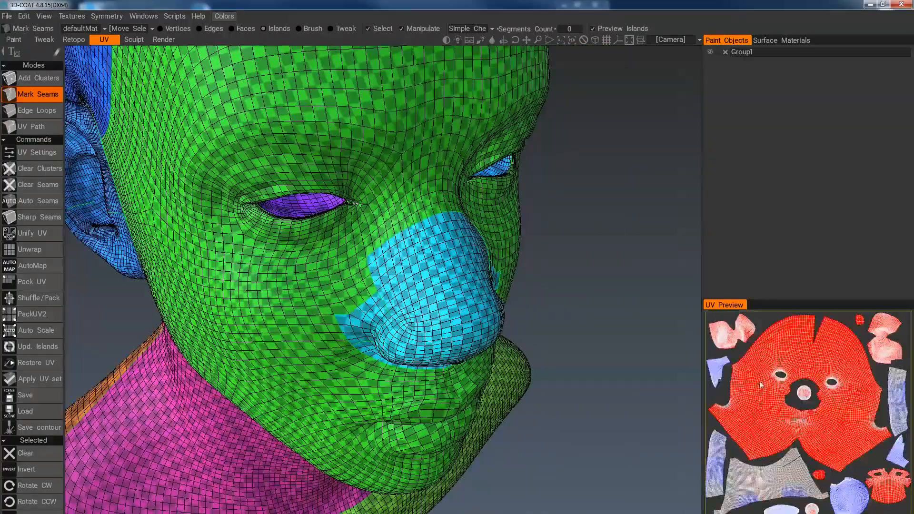
alt+drag(477, 334, 382, 302)
scroll(474, 343, up, 3)
middle_drag(506, 331, 472, 329)
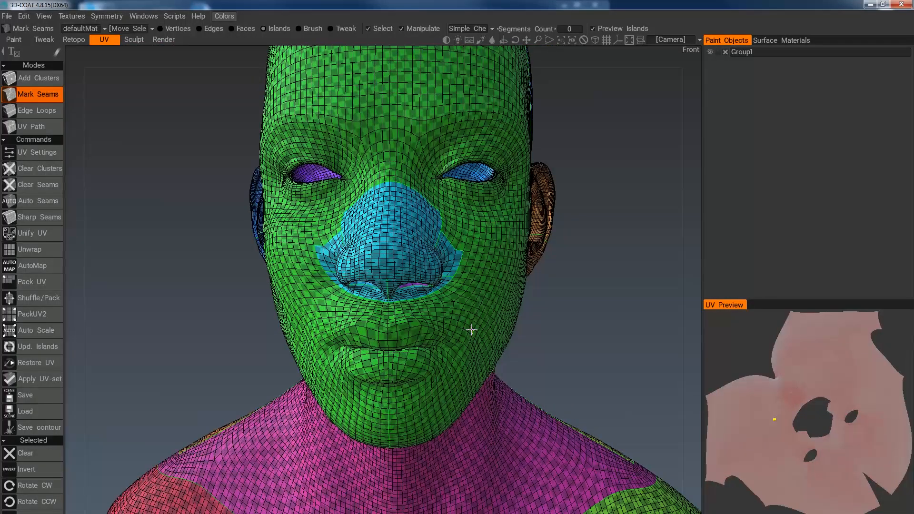
drag(543, 329, 523, 320)
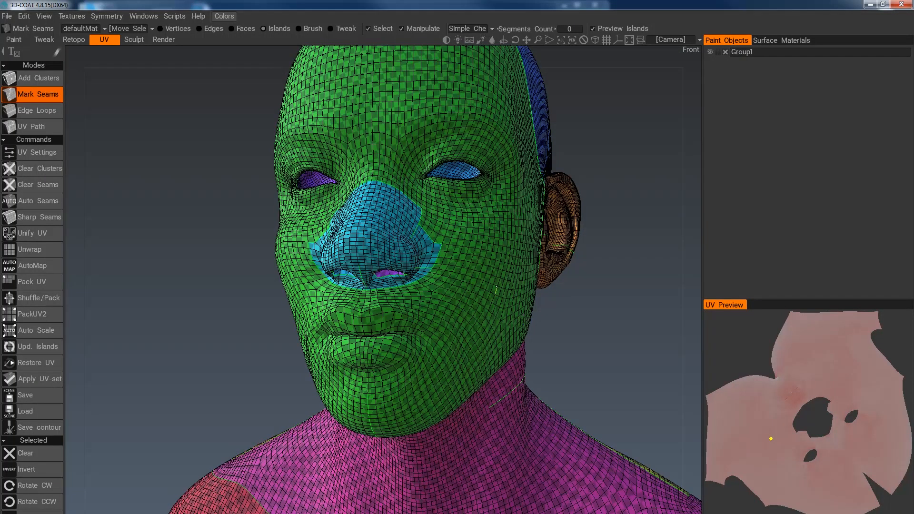
- Clear the head's existing UV clusters and generate new islands with AutoMap
click(39, 173)
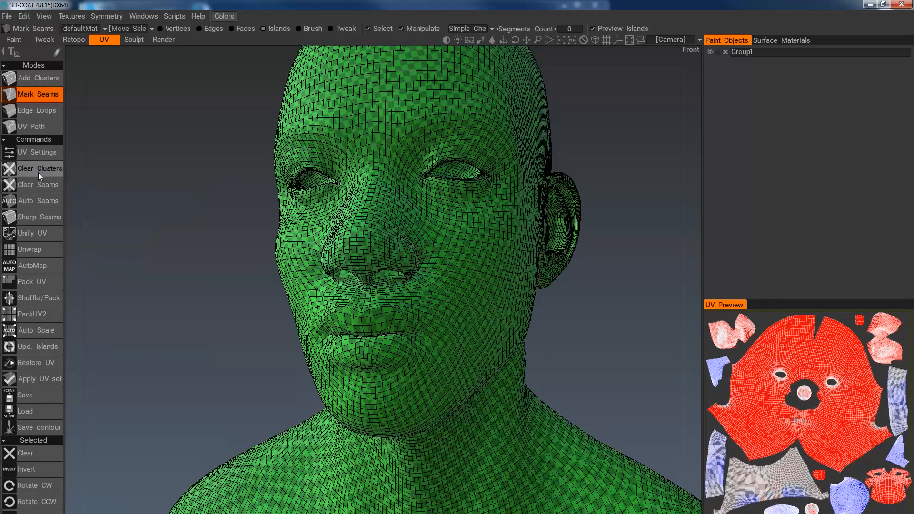
click(35, 265)
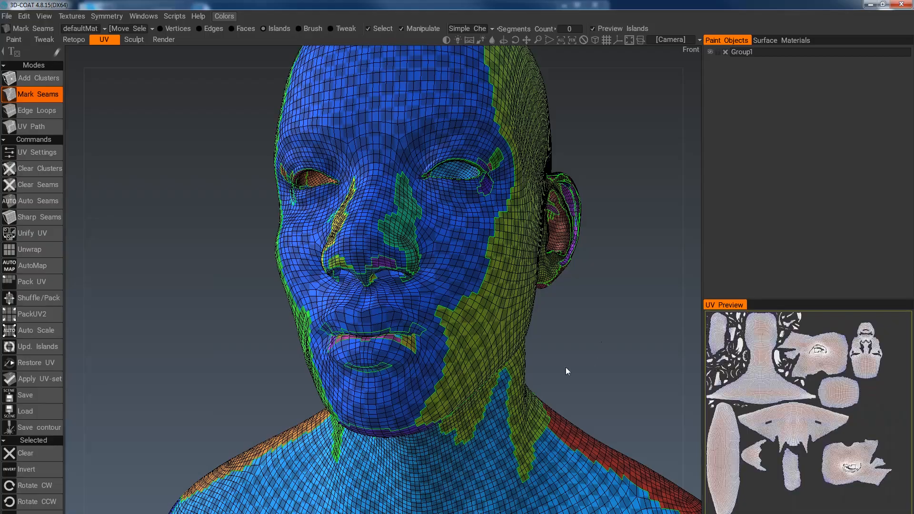
scroll(584, 378, down, 3)
mouse_move(555, 357)
mouse_down()
mouse_move(486, 367)
mouse_move(493, 326)
mouse_move(439, 335)
mouse_move(408, 322)
mouse_move(474, 292)
mouse_move(438, 283)
mouse_move(462, 306)
mouse_move(401, 309)
mouse_move(551, 309)
mouse_up()
scroll(493, 326, up, 2)
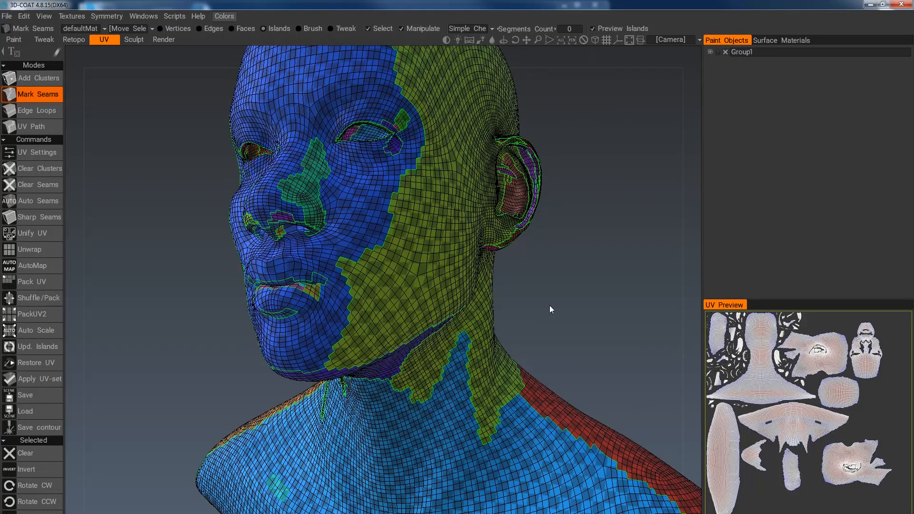
drag(528, 356, 460, 378)
drag(496, 432, 419, 378)
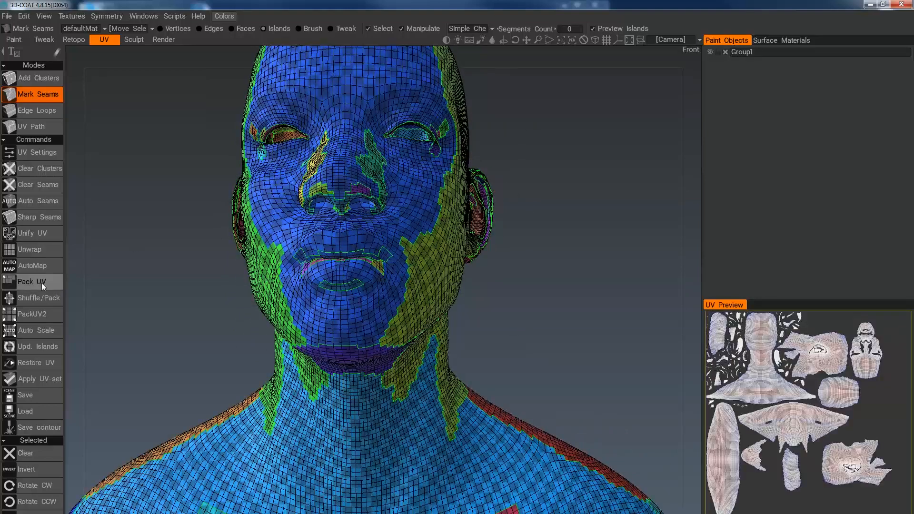
- Unwrap the head's automapped islands to refresh their UV layout and packing
drag(337, 293, 305, 290)
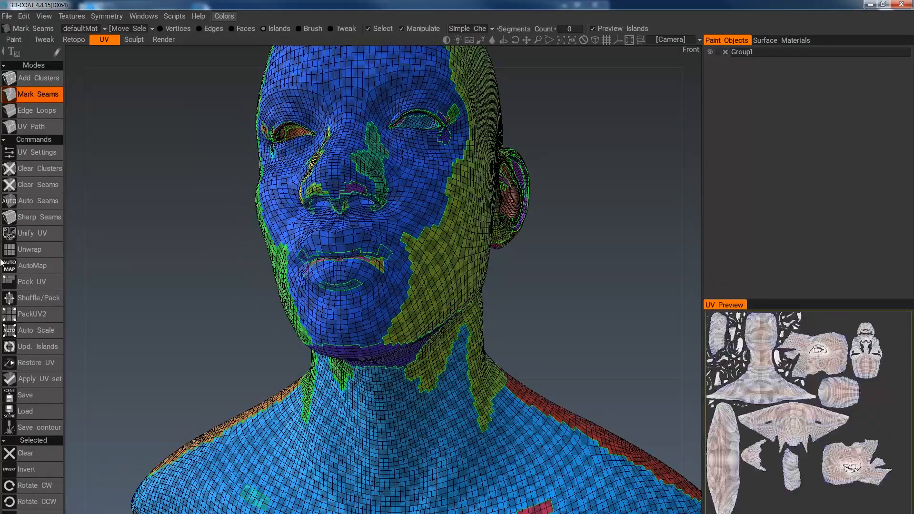
click(40, 249)
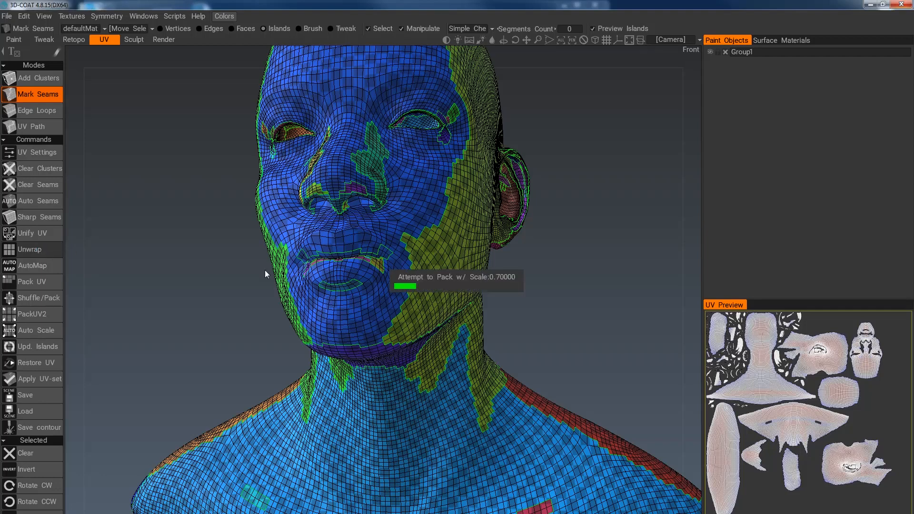
drag(270, 298, 407, 281)
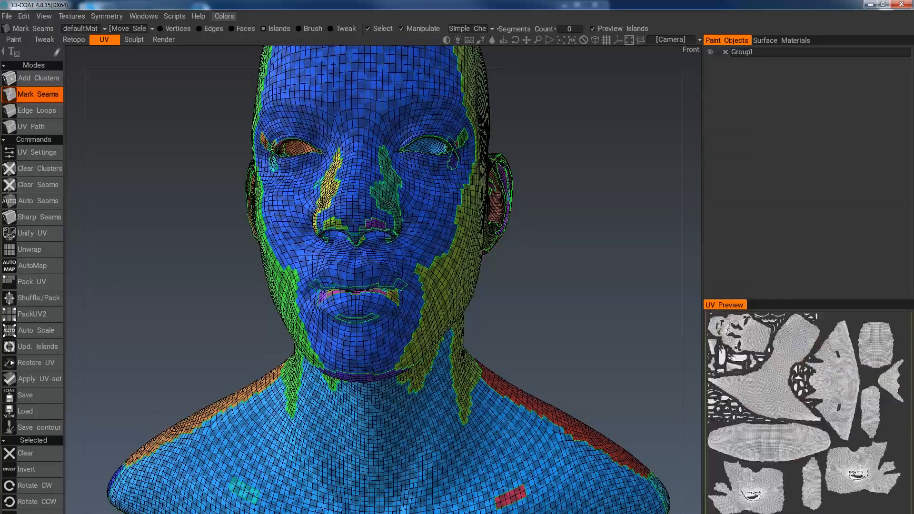
- Clear all existing seams from the head mesh so it becomes a single island
drag(412, 297, 376, 330)
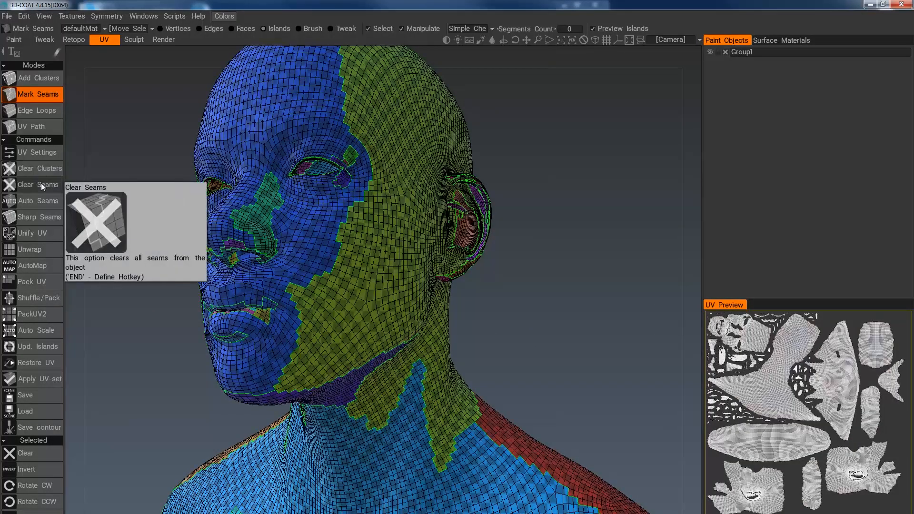
click(40, 182)
alt+drag(315, 289, 386, 273)
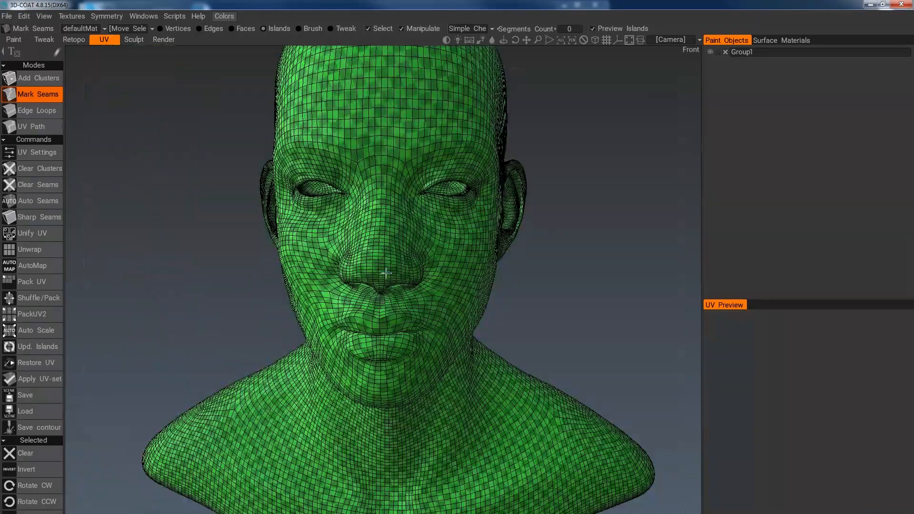
mouse_move(567, 241)
mouse_down()
mouse_move(541, 241)
mouse_move(551, 241)
mouse_up()
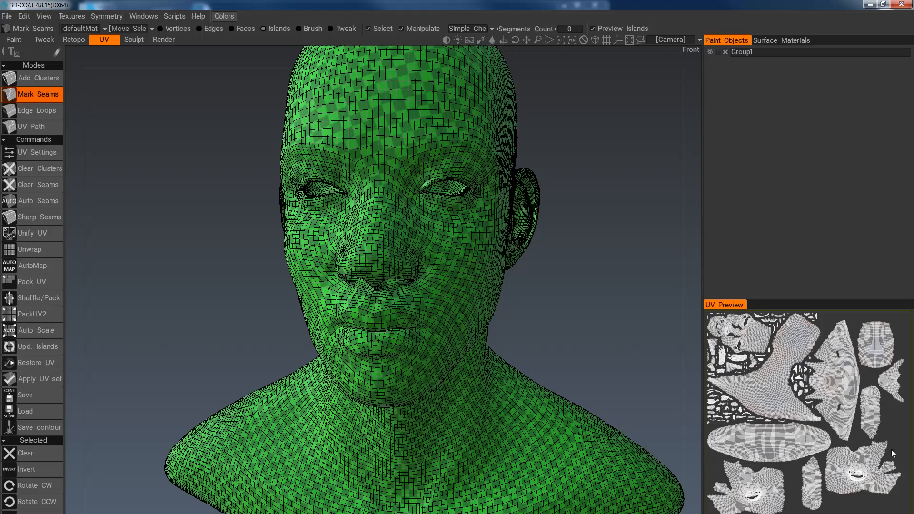
middle_drag(476, 210, 514, 300)
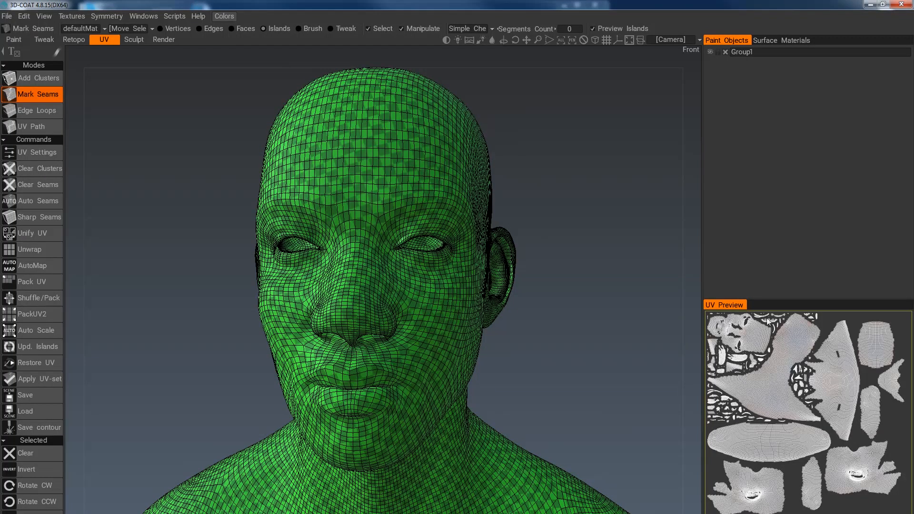
- Mark a seam loop along the inner eyelid rim of the character's left eye to separate the eye socket surface
mouse_move(511, 335)
mouse_down()
mouse_move(467, 330)
mouse_move(498, 328)
mouse_up()
scroll(384, 276, up, 5)
middle_drag(407, 229, 395, 281)
scroll(395, 281, up, 4)
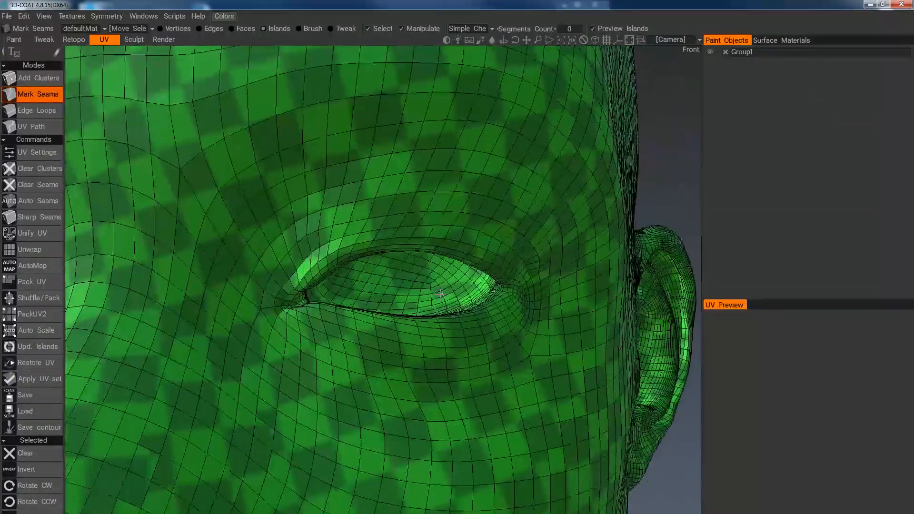
scroll(440, 294, up, 2)
alt+drag(463, 246, 461, 226)
click(503, 205)
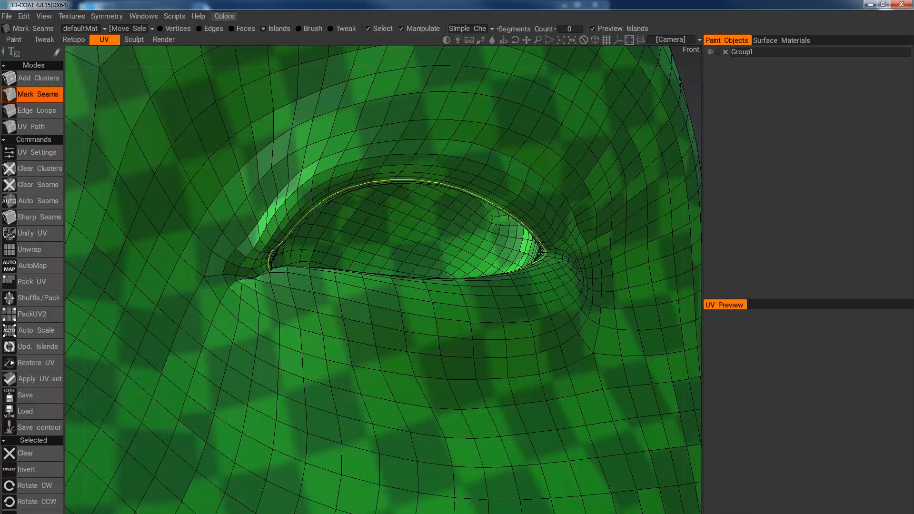
click(496, 205)
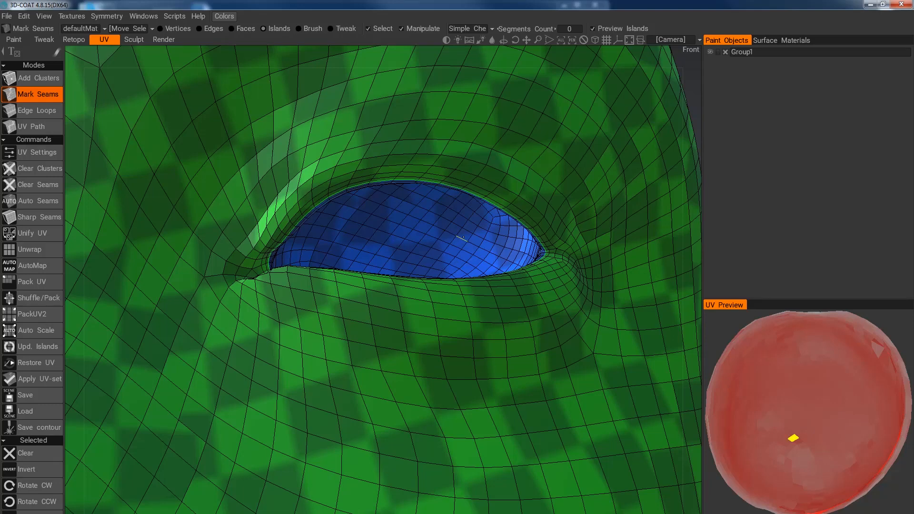
- Mark a matching seam loop along the inner eyelid rim of the character's right eye
alt+right_drag(462, 240, 460, 206)
alt+middle_drag(304, 259, 522, 262)
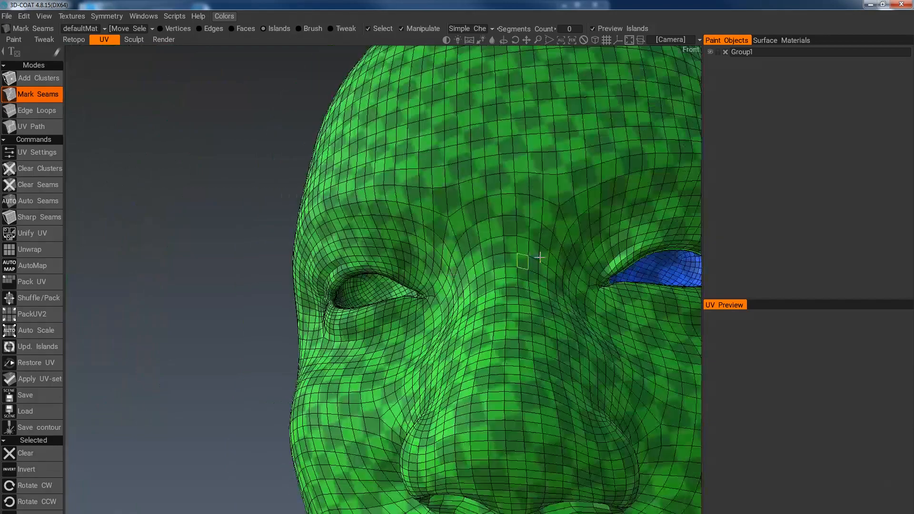
alt+drag(372, 305, 431, 312)
alt+right_drag(421, 282, 410, 373)
alt+drag(410, 374, 388, 387)
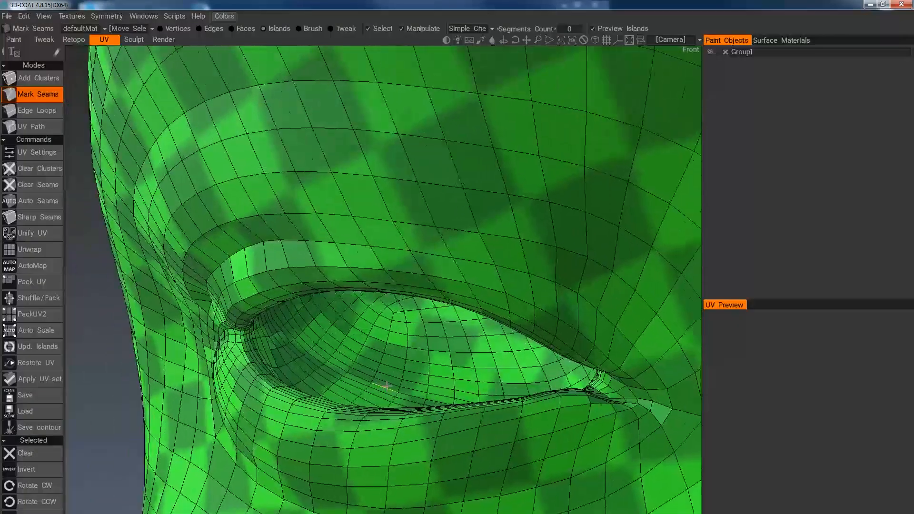
click(284, 384)
- Mark an edge-loop seam around the ear shown in the Right view, passing in front of it and over its top
alt+right_drag(421, 341, 445, 255)
alt+drag(441, 331, 429, 307)
alt+drag(514, 342, 499, 376)
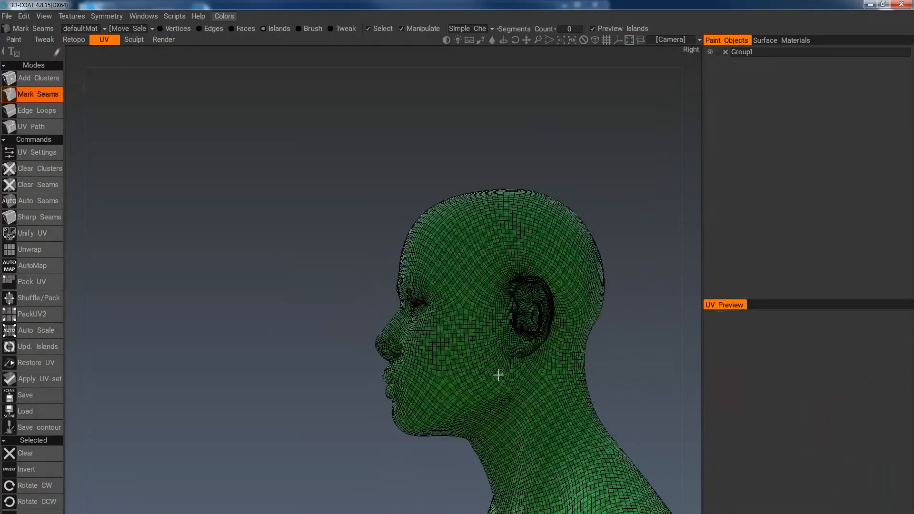
alt+right_drag(501, 298, 523, 355)
alt+middle_drag(613, 349, 335, 301)
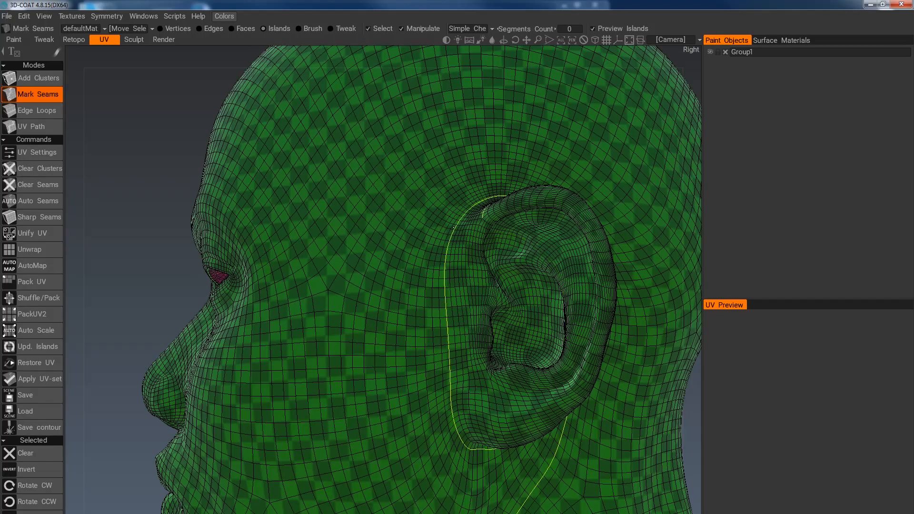
click(454, 227)
- Mark a short seam from the surrounding loop across the upper front of the ear, where the rim meets the head
middle_drag(547, 443, 569, 429)
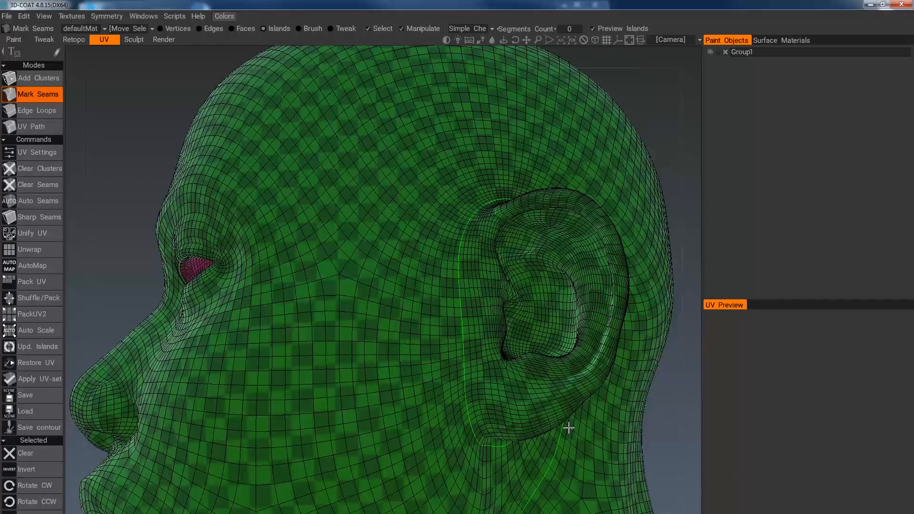
middle_drag(549, 392, 524, 312)
middle_drag(561, 192, 565, 288)
middle_drag(527, 202, 371, 337)
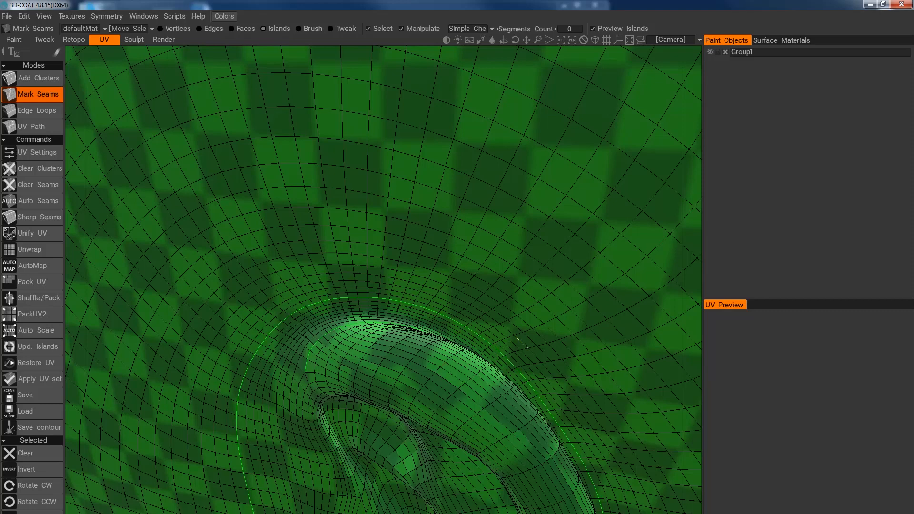
alt+drag(446, 349, 309, 319)
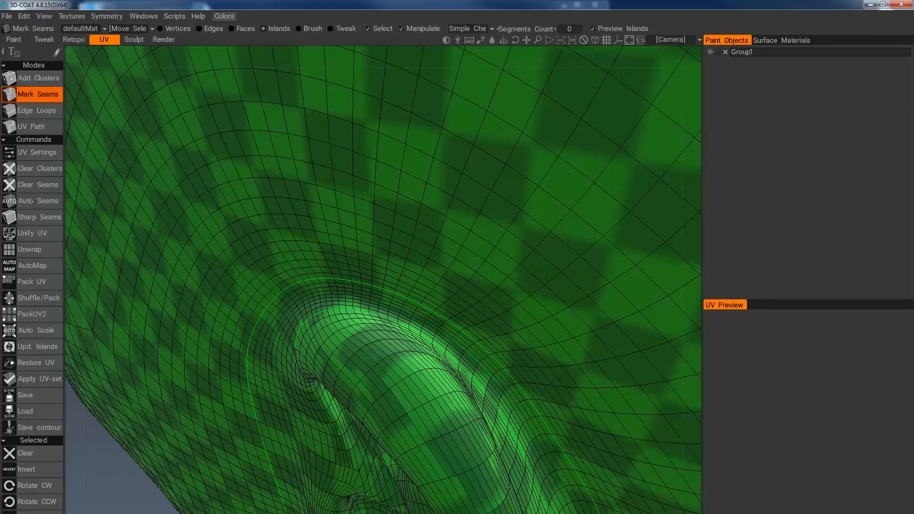
alt+drag(247, 298, 476, 243)
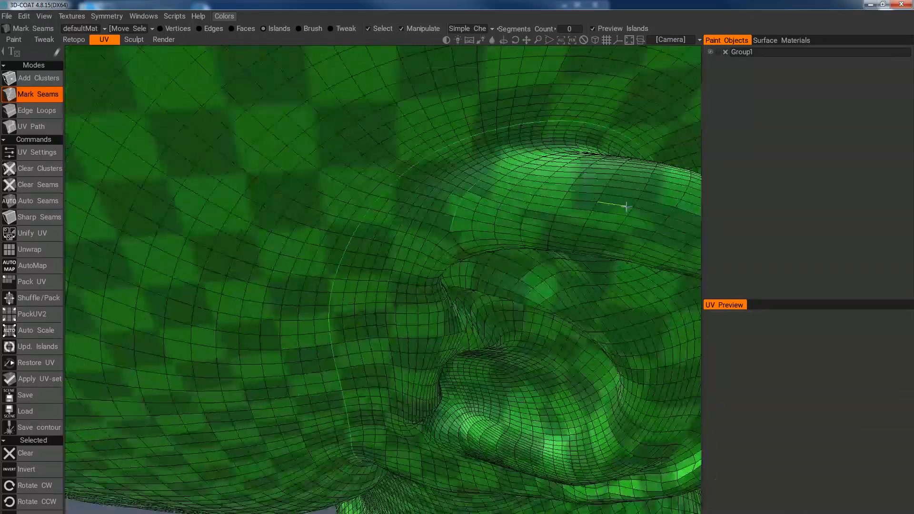
alt+drag(408, 221, 410, 177)
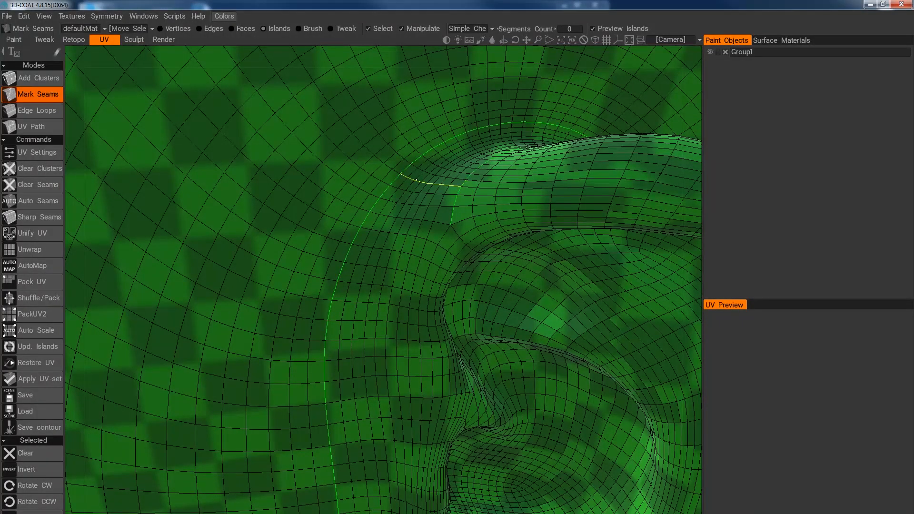
click(417, 179)
- Mark a seam over the top of the ear's back side and down the length of its rear surface
alt+right_drag(591, 214, 568, 180)
alt+drag(567, 179, 465, 257)
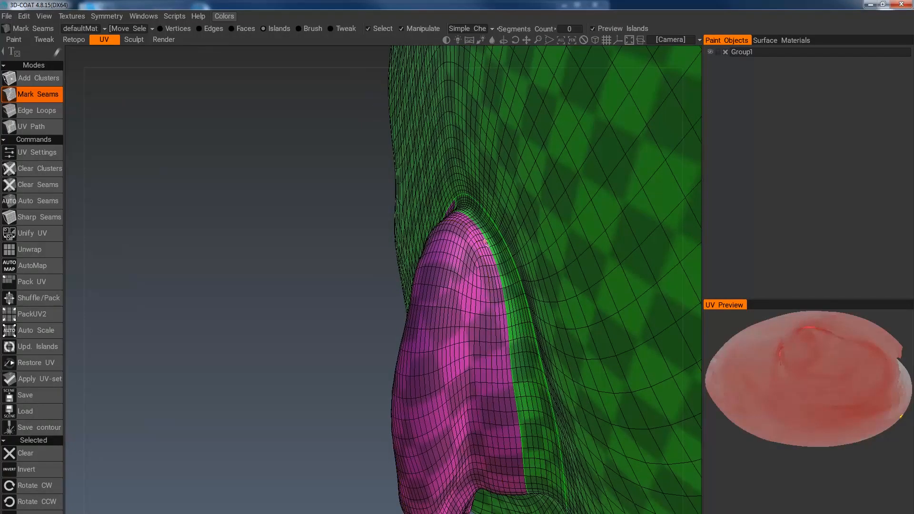
alt+drag(489, 246, 476, 297)
click(462, 300)
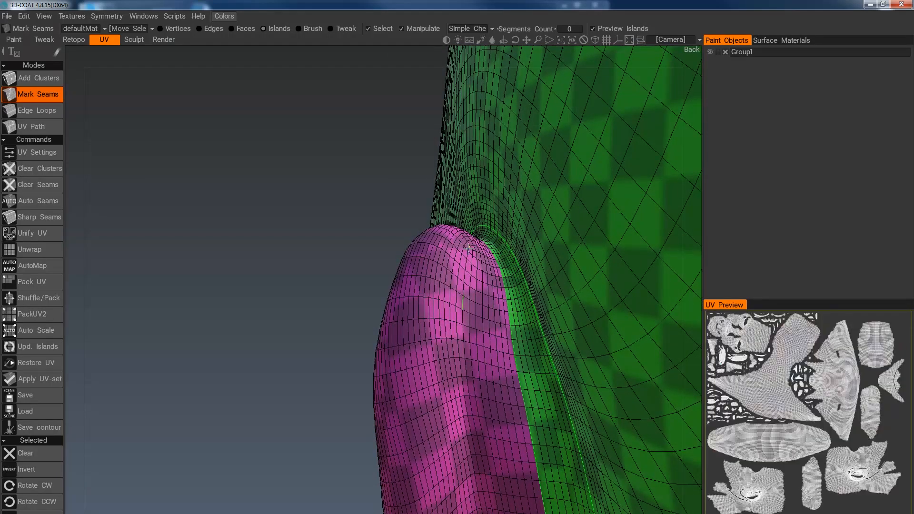
alt+drag(481, 240, 462, 244)
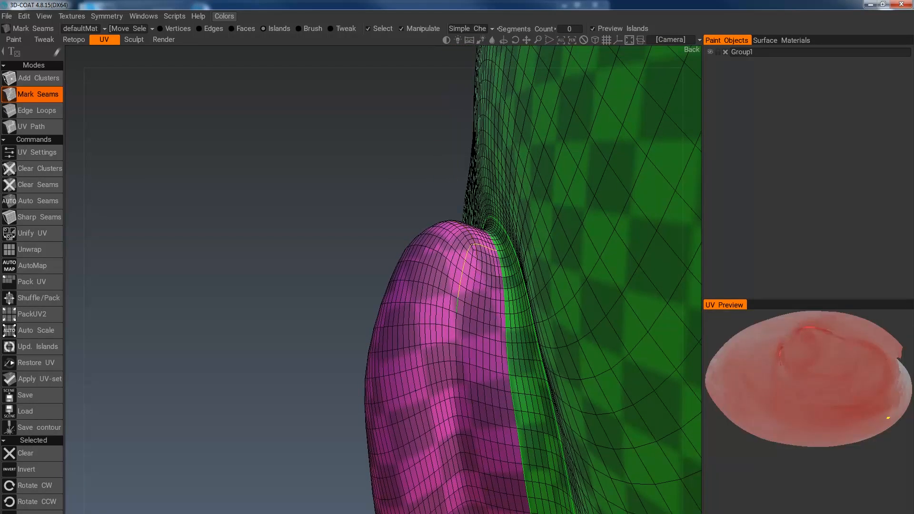
click(472, 245)
alt+drag(469, 333, 463, 362)
alt+middle_drag(469, 339, 467, 272)
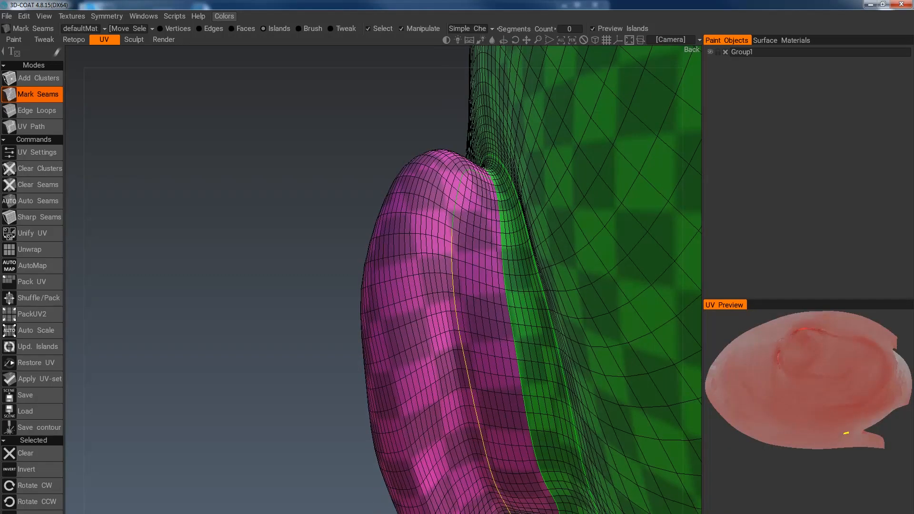
click(451, 290)
- Remove the unwanted seam running across the earlobe so the lobe rejoins the rest of the ear
alt+drag(451, 289, 492, 200)
alt+drag(371, 418, 362, 289)
mouse_move(321, 314)
middle_down()
mouse_move(304, 306)
mouse_move(314, 309)
middle_up()
scroll(367, 272, down, 5)
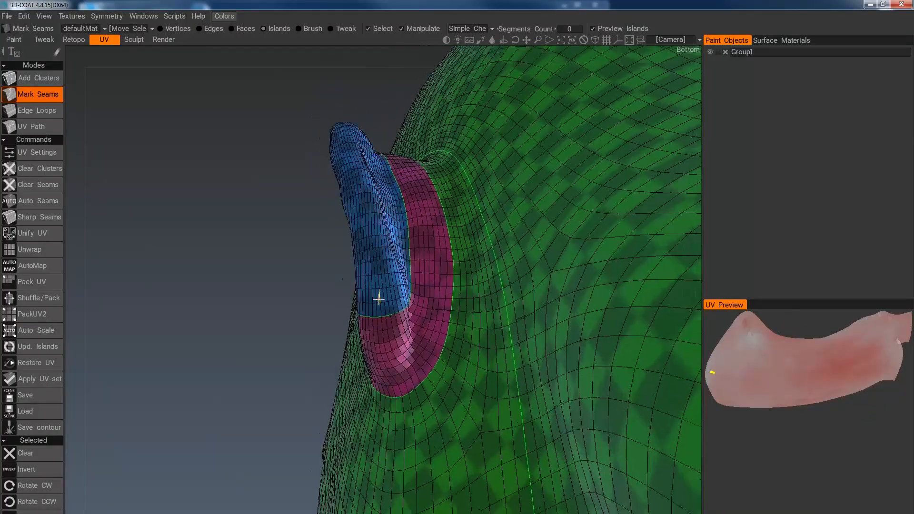
scroll(374, 301, up, 8)
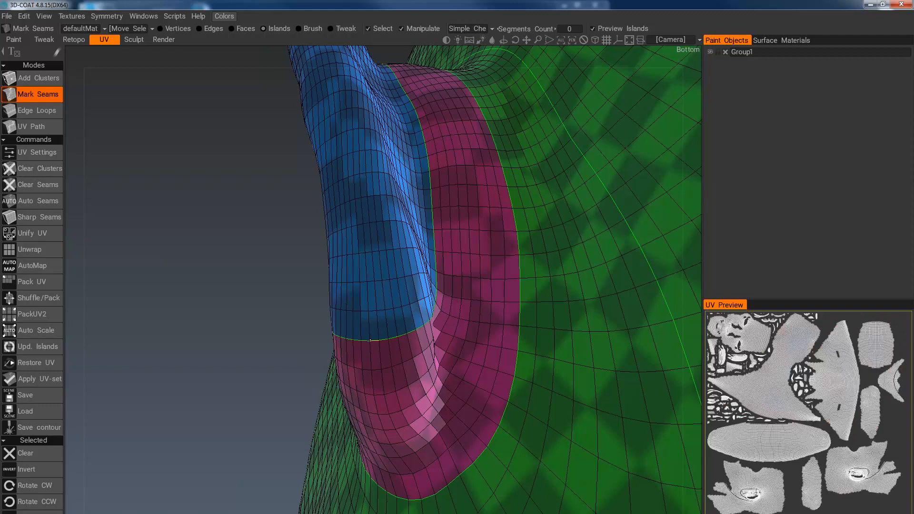
ctrl+click(381, 341)
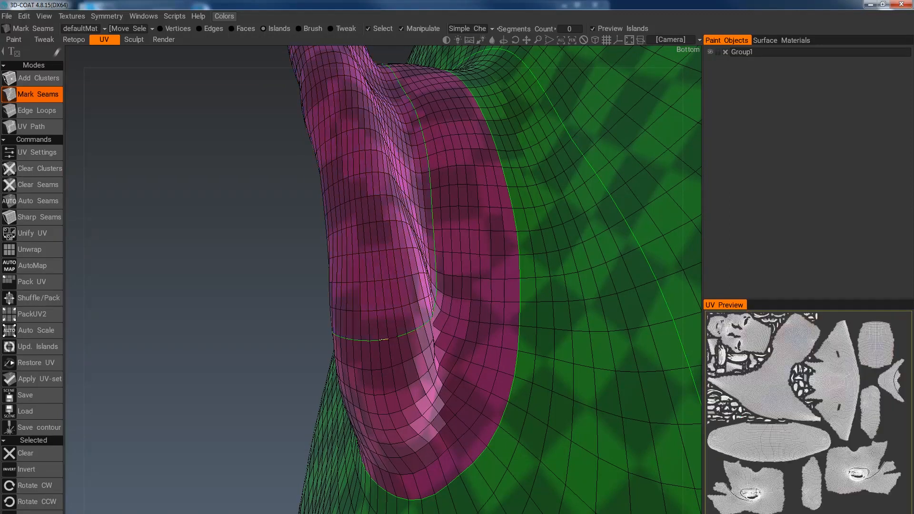
- Mark a stepped seam behind the earlobe, joining the lower end of the rear seam to the loop around the ear's base
middle_drag(334, 346, 326, 188)
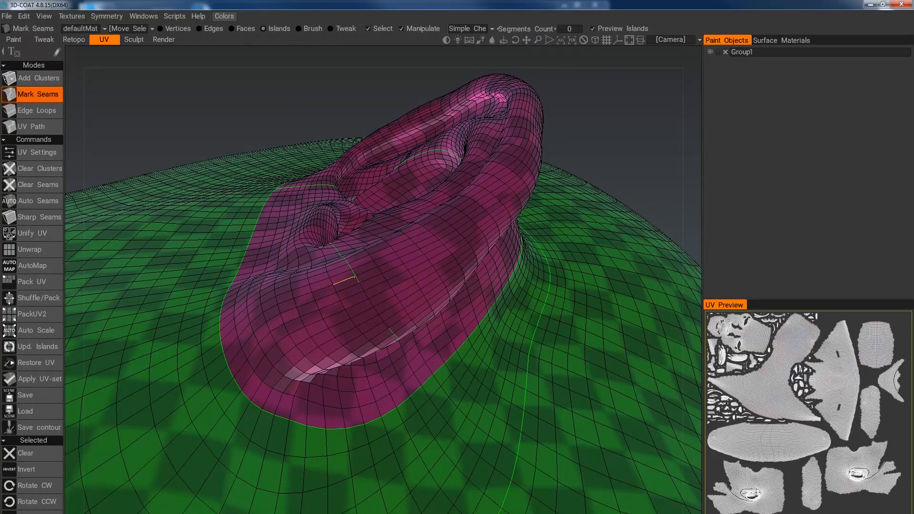
middle_drag(351, 262, 235, 344)
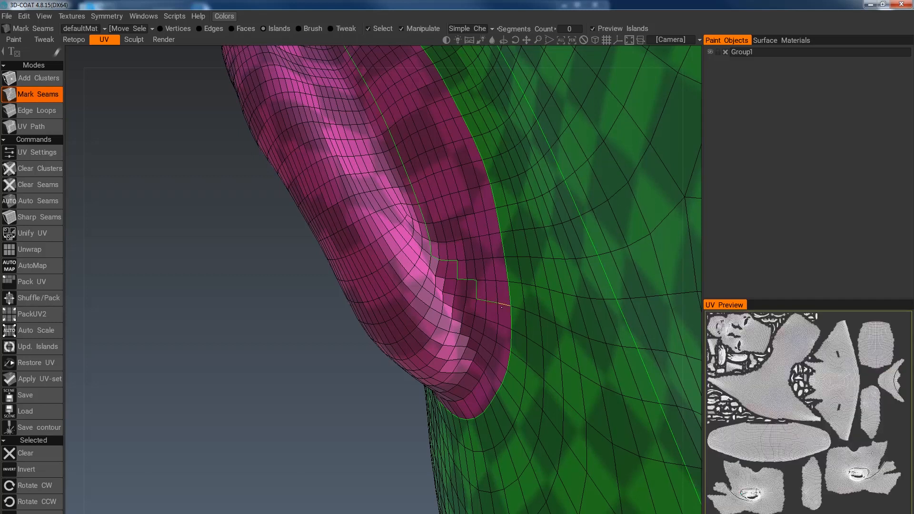
click(503, 306)
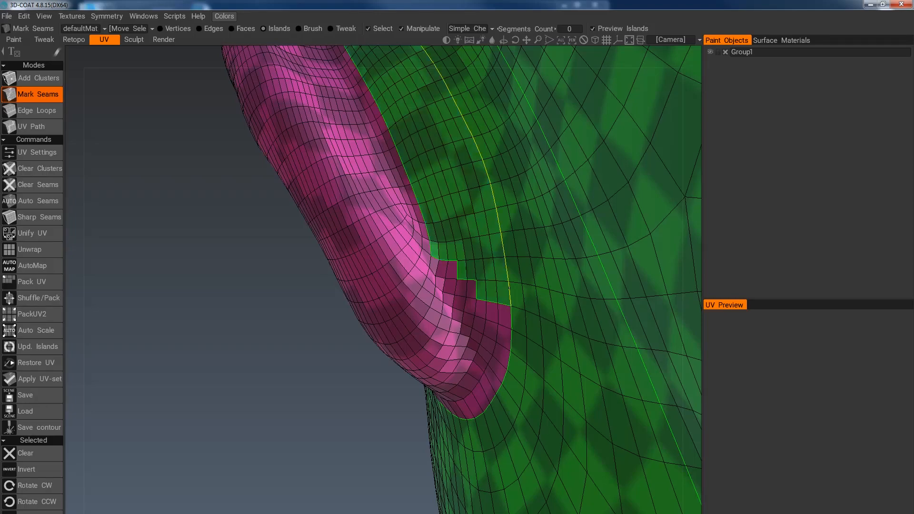
- Remove the leftover loop seams outside the ear island, over its top, behind it and below it toward the neck
scroll(509, 287, down, 2)
scroll(445, 191, down, 5)
middle_drag(399, 212, 518, 306)
scroll(343, 259, up, 5)
middle_drag(370, 317, 400, 213)
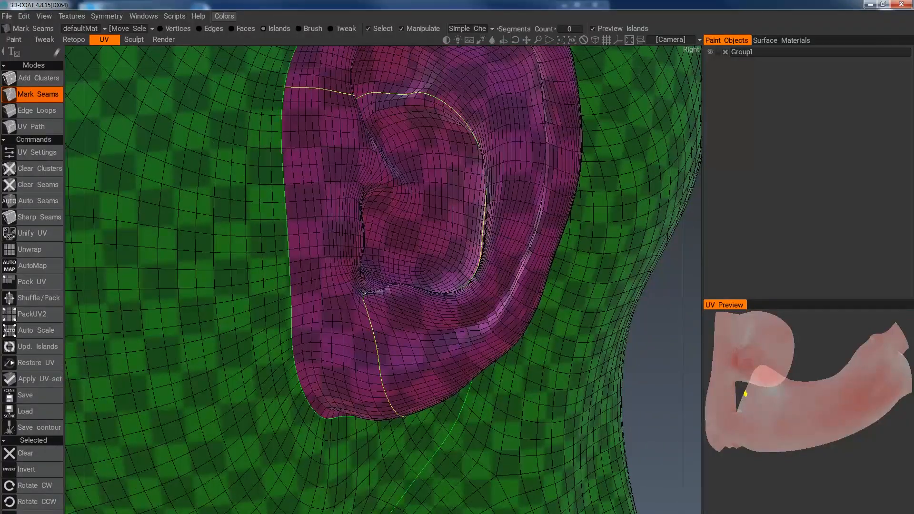
scroll(414, 370, down, 2)
mouse_move(414, 369)
middle_down()
mouse_move(319, 267)
mouse_move(437, 374)
mouse_move(410, 302)
mouse_move(427, 259)
mouse_move(410, 357)
middle_up()
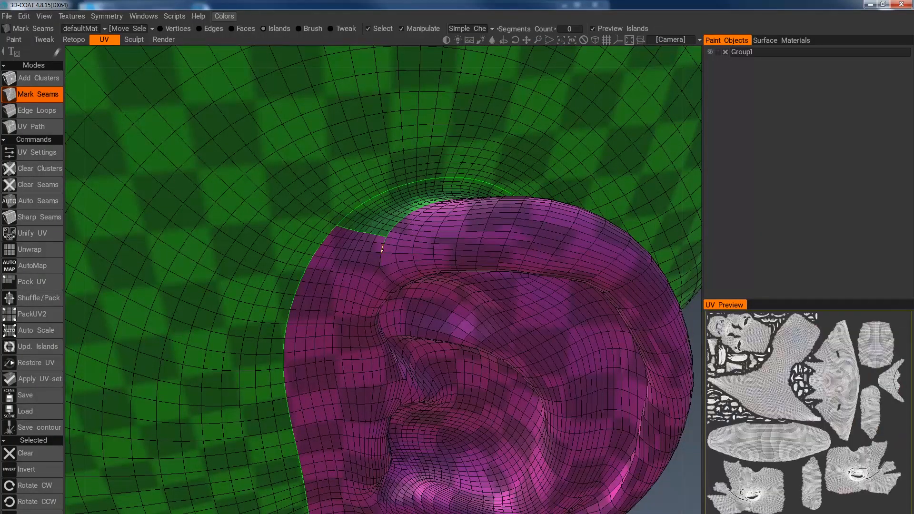
middle_drag(442, 259, 392, 213)
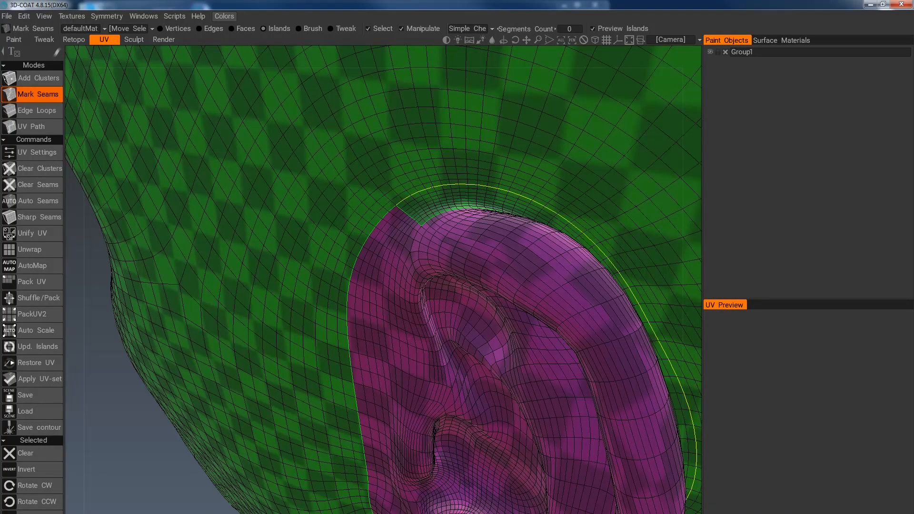
scroll(465, 228, down, 6)
middle_drag(466, 229, 381, 282)
scroll(381, 282, up, 4)
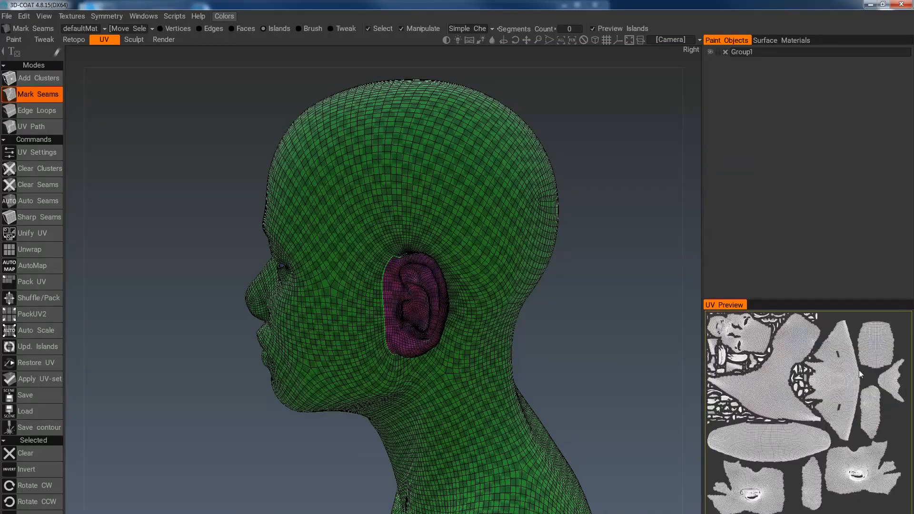
- Mark a seam loop enclosing the back side of the ear on the opposite side of the head
middle_drag(410, 304, 233, 290)
alt+right_drag(233, 290, 270, 326)
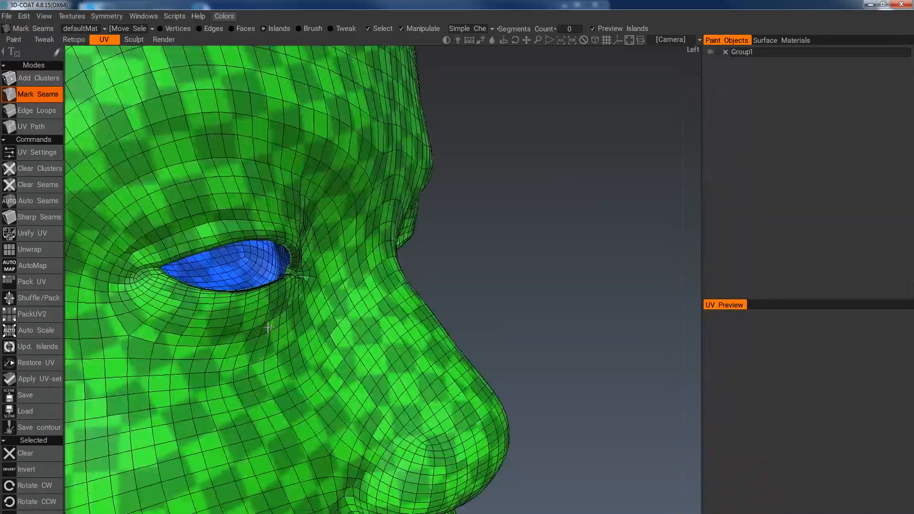
alt+middle_drag(165, 310, 560, 258)
alt+middle_drag(272, 273, 442, 266)
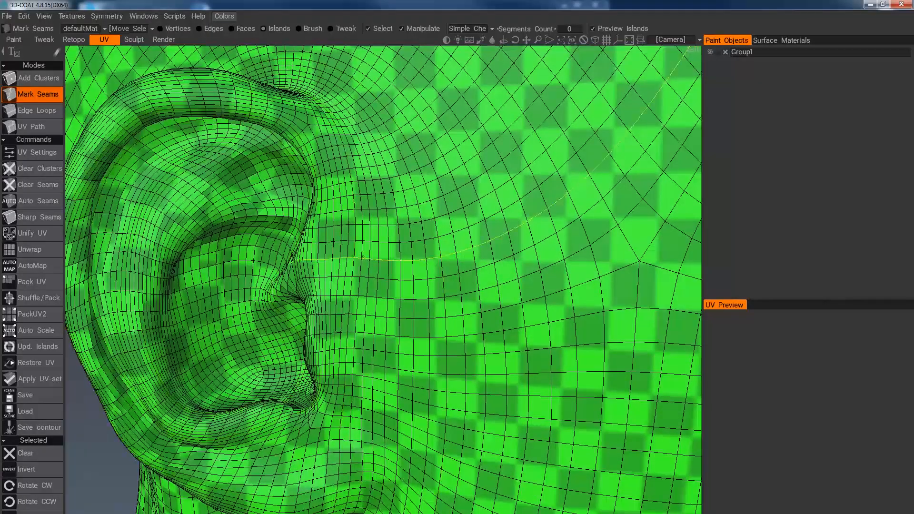
shift+click(370, 244)
alt+right_drag(371, 244, 341, 221)
alt+drag(341, 221, 405, 258)
scroll(298, 296, up, 5)
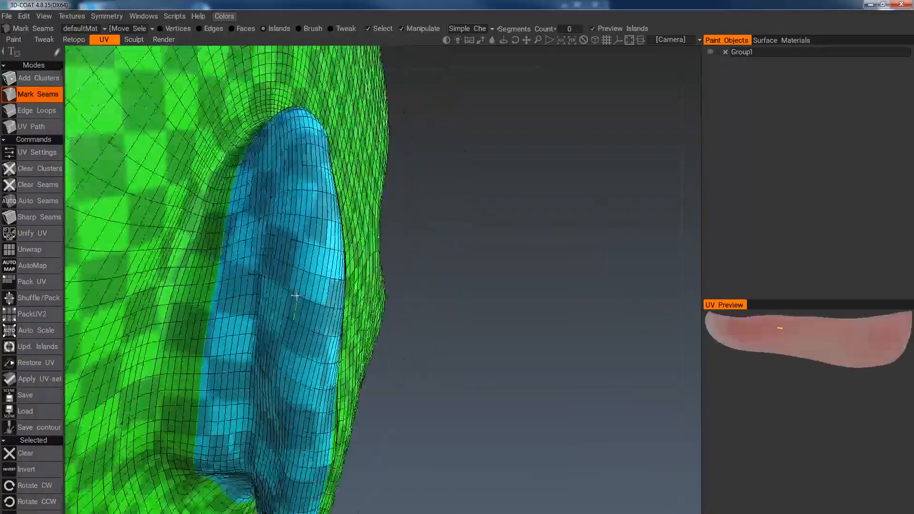
- Mark a seam down the middle of the ear's rear surface and remove the old seam beside it, merging the strip with the head
alt+drag(296, 296, 333, 310)
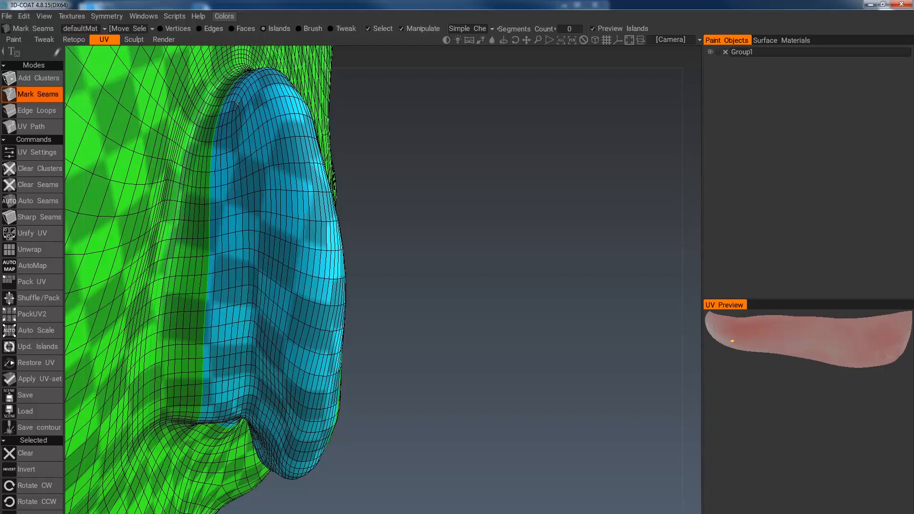
scroll(234, 106, up, 4)
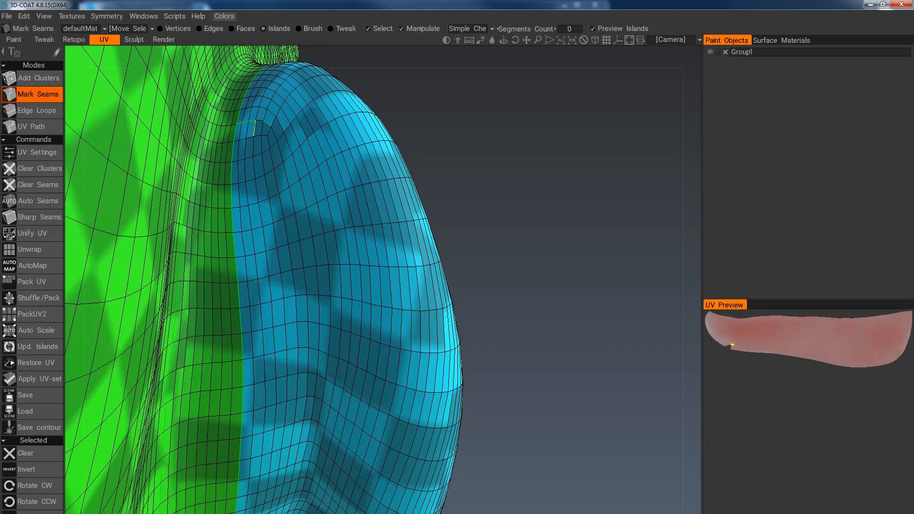
click(281, 157)
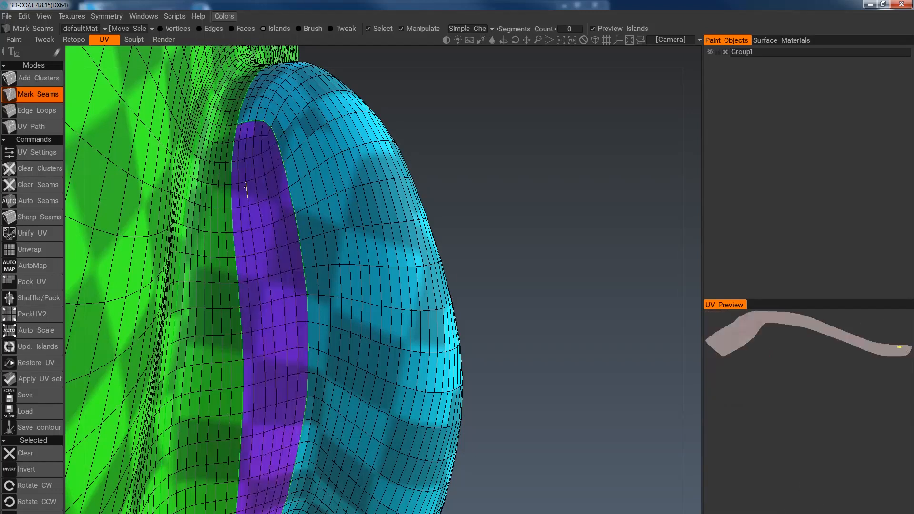
ctrl+shift+click(233, 196)
- Mark a stepped seam behind and below the earlobe, enclosing the lobe from the lower end of the rear seam
alt+drag(239, 238, 268, 281)
alt+middle_drag(288, 324, 309, 194)
alt+middle_drag(327, 286, 347, 153)
alt+drag(340, 243, 341, 164)
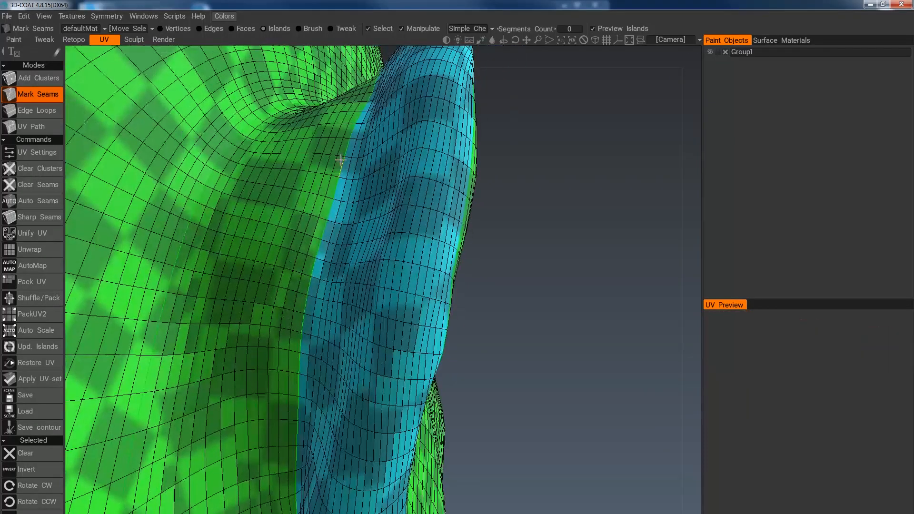
alt+middle_drag(350, 285, 361, 152)
alt+drag(343, 313, 383, 300)
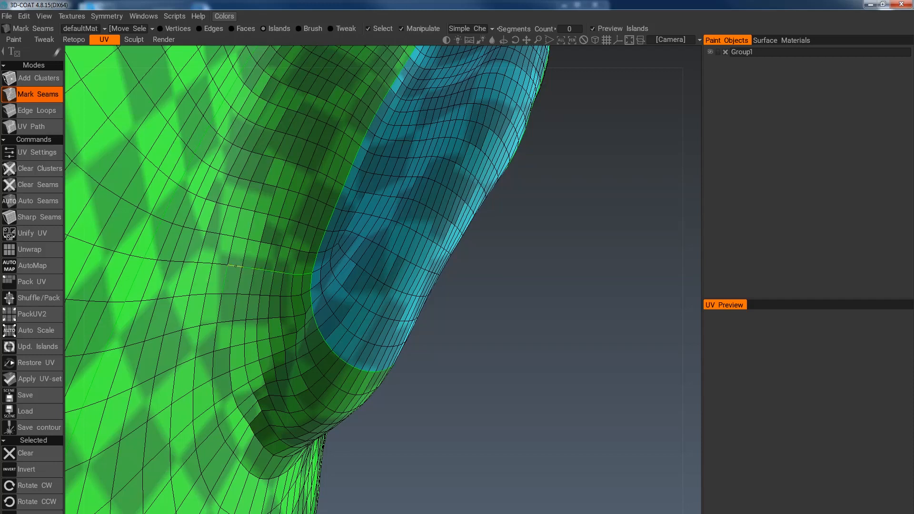
alt+middle_drag(215, 339, 215, 289)
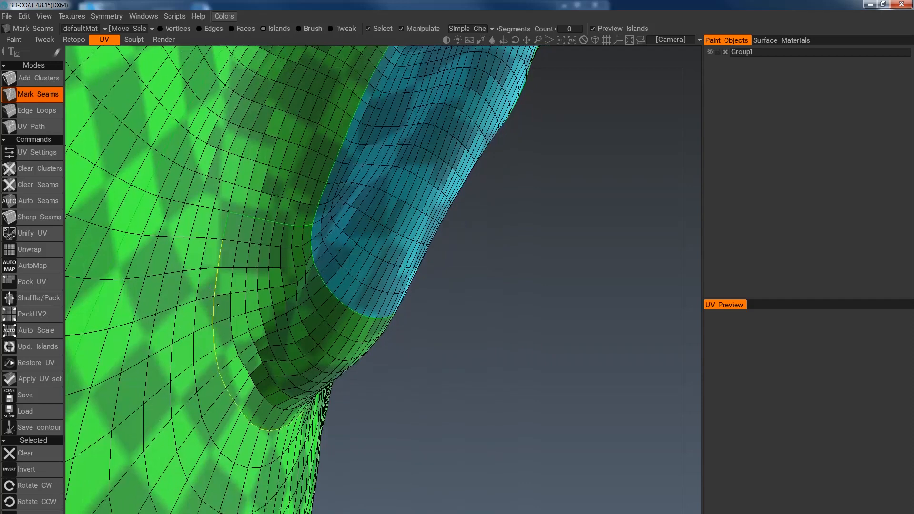
shift+click(218, 306)
drag(348, 405, 336, 406)
drag(231, 374, 170, 388)
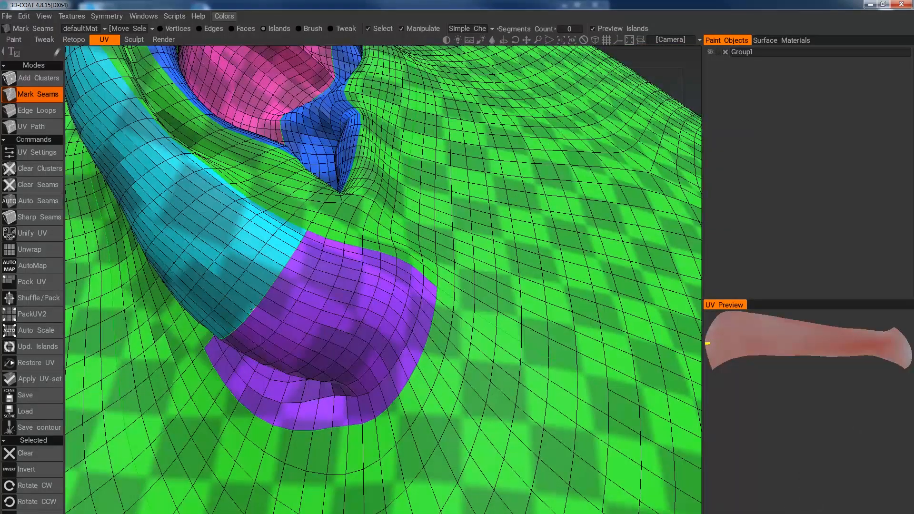
- Remove the seam across the earlobe so the lobe and the ear's back side form one island
ctrl+shift+click(251, 309)
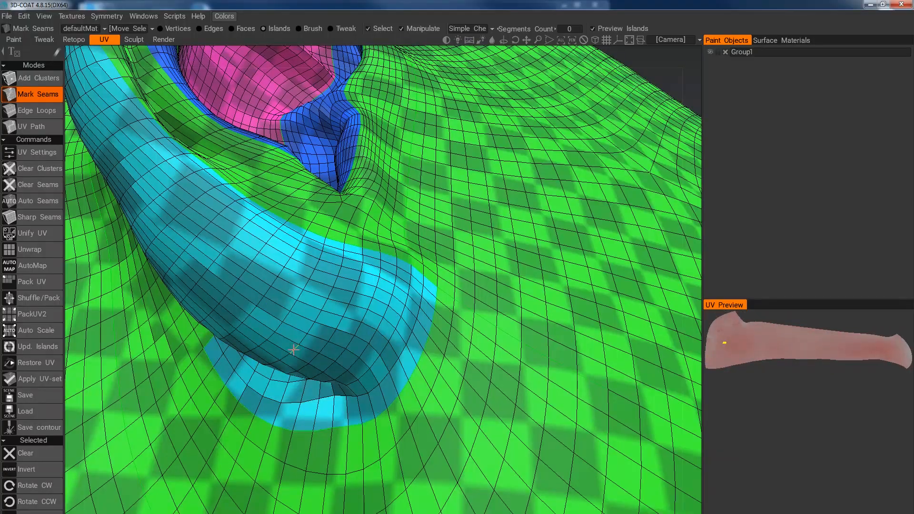
alt+right_drag(280, 334, 305, 324)
alt+drag(310, 319, 259, 350)
alt+right_drag(310, 302, 331, 297)
alt+middle_drag(331, 297, 331, 362)
alt+right_drag(331, 362, 392, 362)
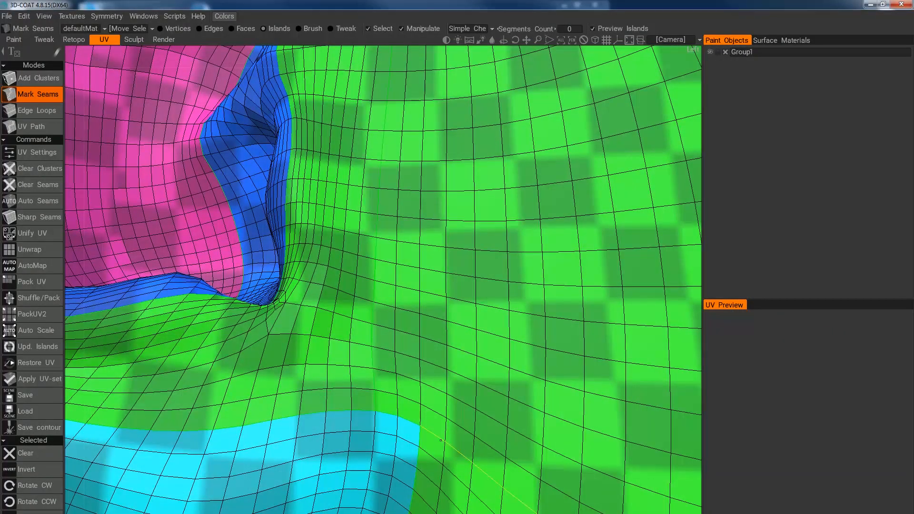
alt+middle_drag(442, 440, 411, 319)
alt+drag(410, 318, 394, 288)
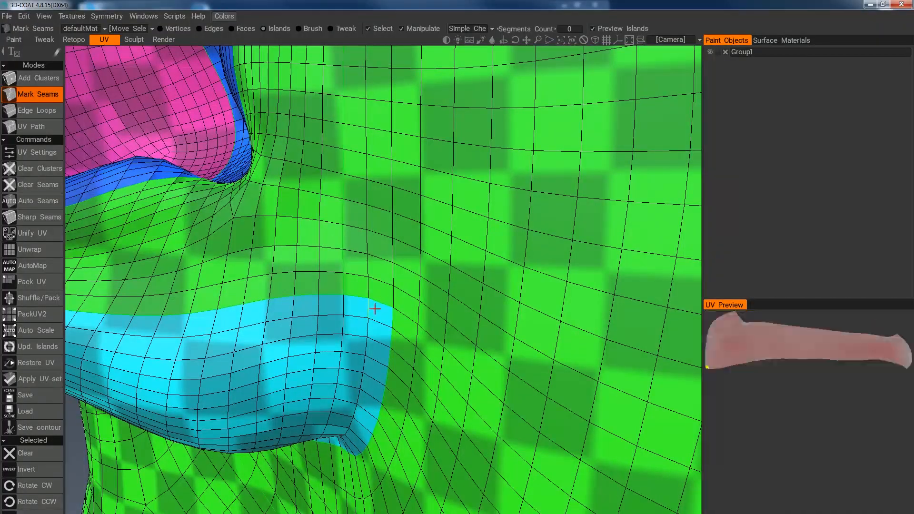
- Remove the leftover loop seams inside the ear around the concha and the inner fold
scroll(389, 297, down, 10)
scroll(369, 286, down, 8)
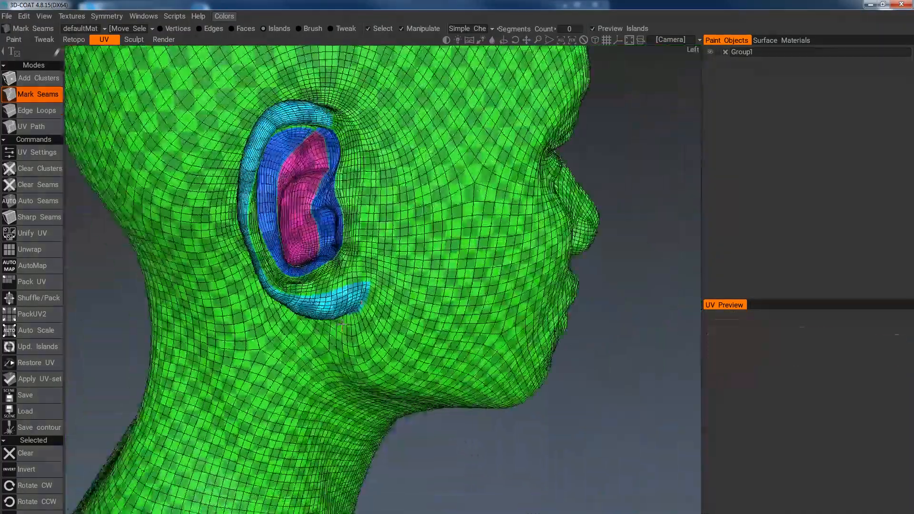
scroll(340, 255, up, 10)
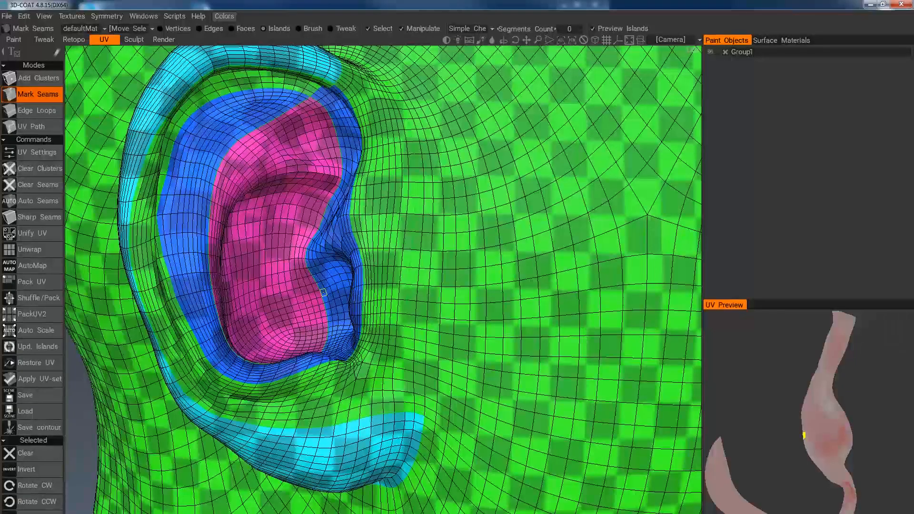
ctrl+click(318, 288)
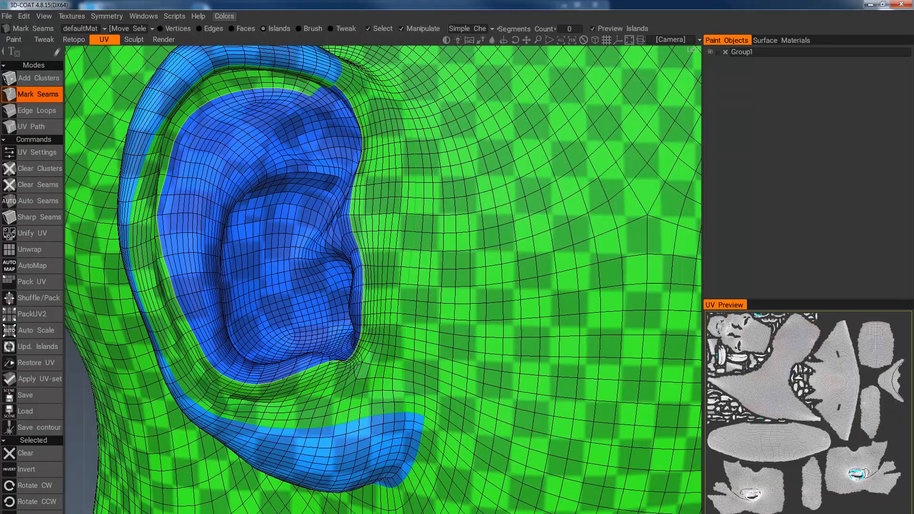
ctrl+click(283, 379)
- Mark a seam over the top of the ear, joining the rear seam to the front to enclose the whole ear
alt+drag(332, 255, 312, 173)
alt+middle_drag(311, 172, 352, 234)
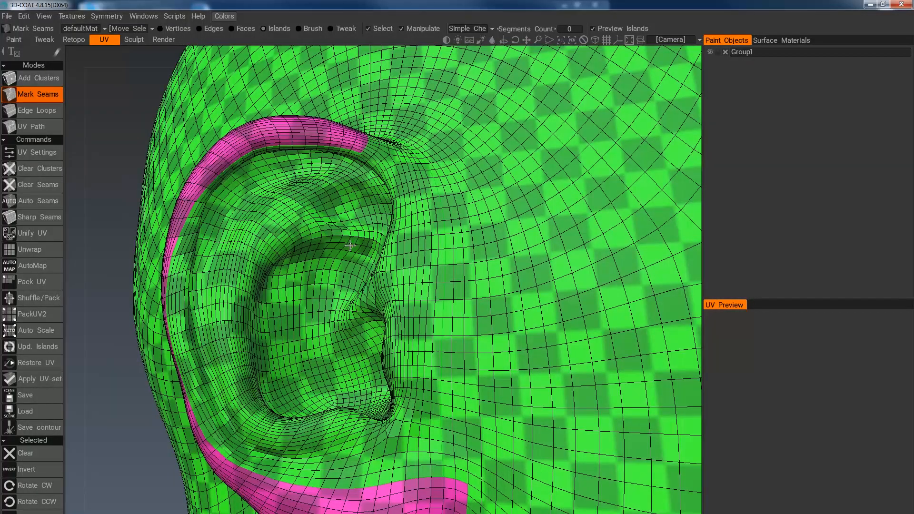
alt+drag(350, 246, 373, 312)
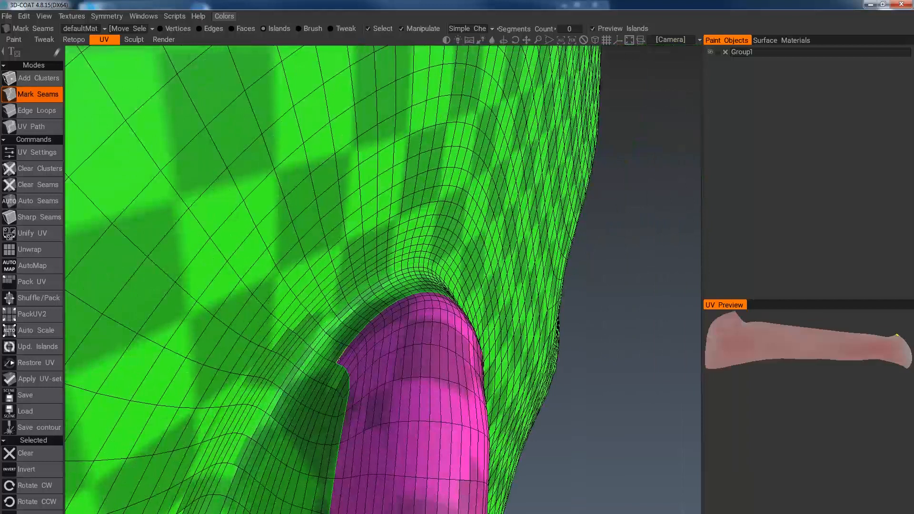
click(334, 361)
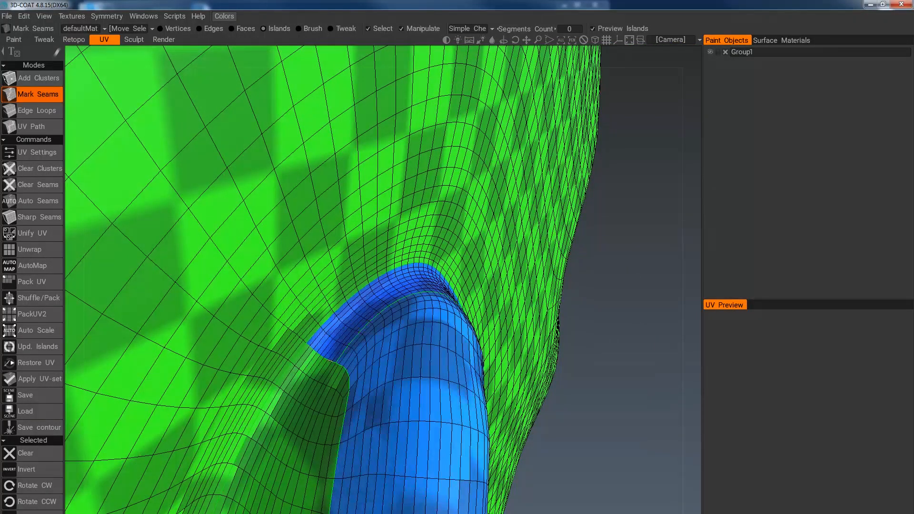
- Remove the leftover seam running along the rim and across the lobe within the ear island
alt+drag(431, 433, 492, 486)
alt+middle_drag(492, 486, 459, 315)
alt+right_drag(459, 314, 424, 334)
alt+drag(425, 334, 418, 423)
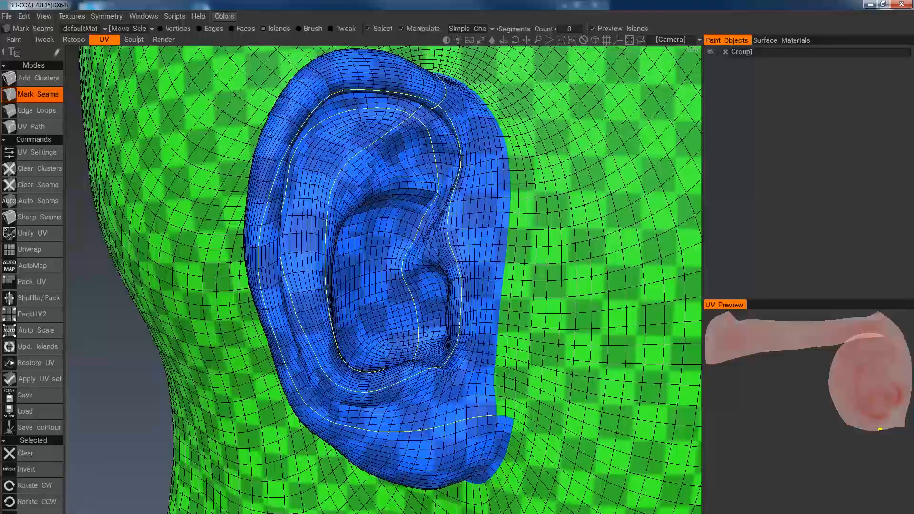
alt+right_drag(430, 423, 433, 383)
alt+drag(410, 382, 371, 350)
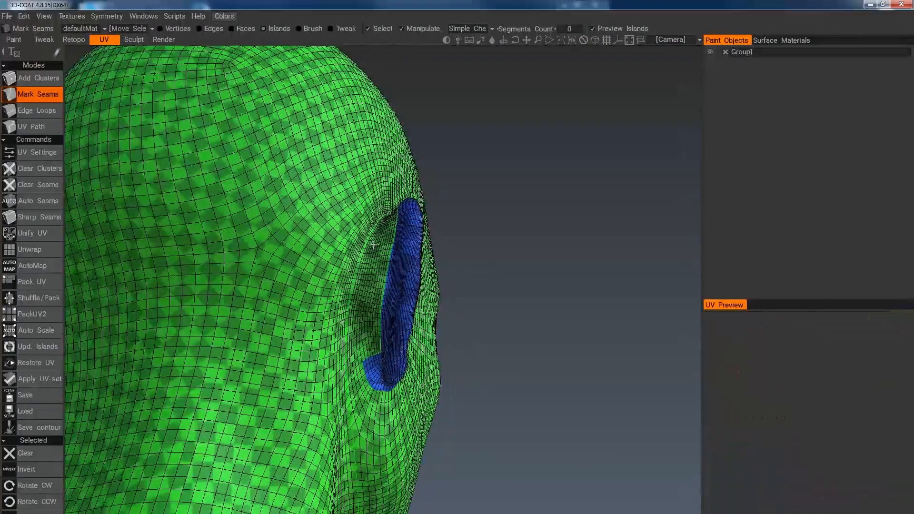
alt+drag(405, 309, 337, 324)
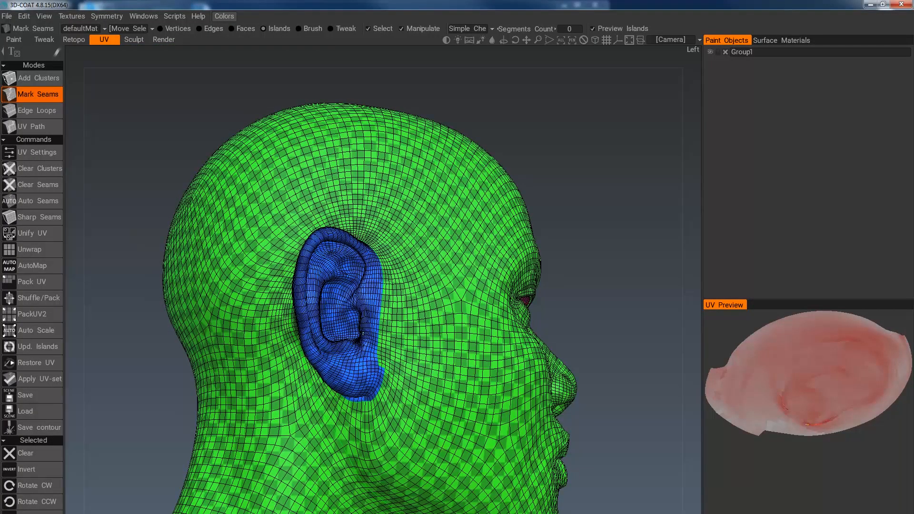
- Try to mark a seam from the ear's front edge across the tragus, concha and lower rim
scroll(364, 336, up, 6)
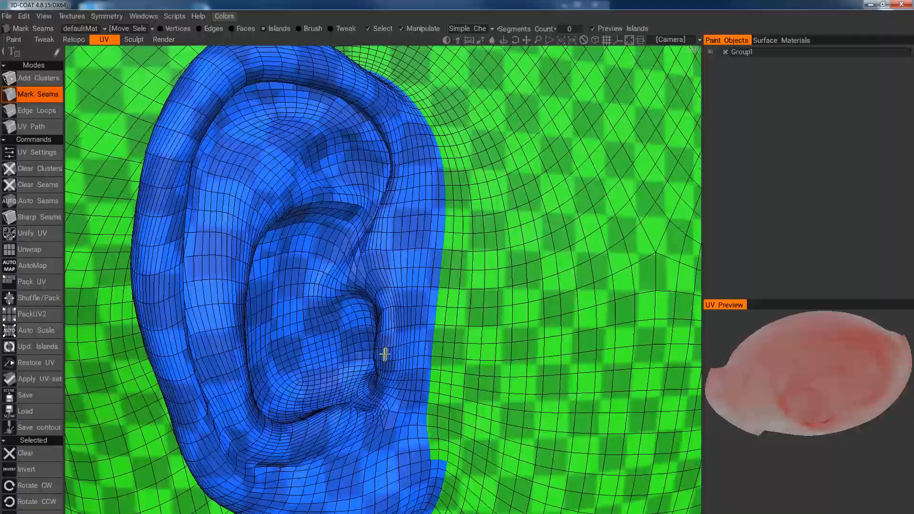
scroll(385, 355, down, 1)
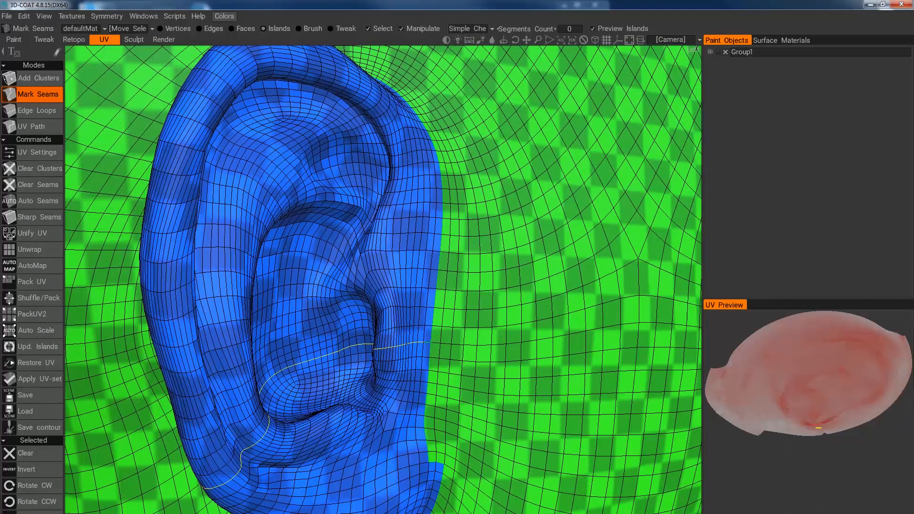
click(339, 354)
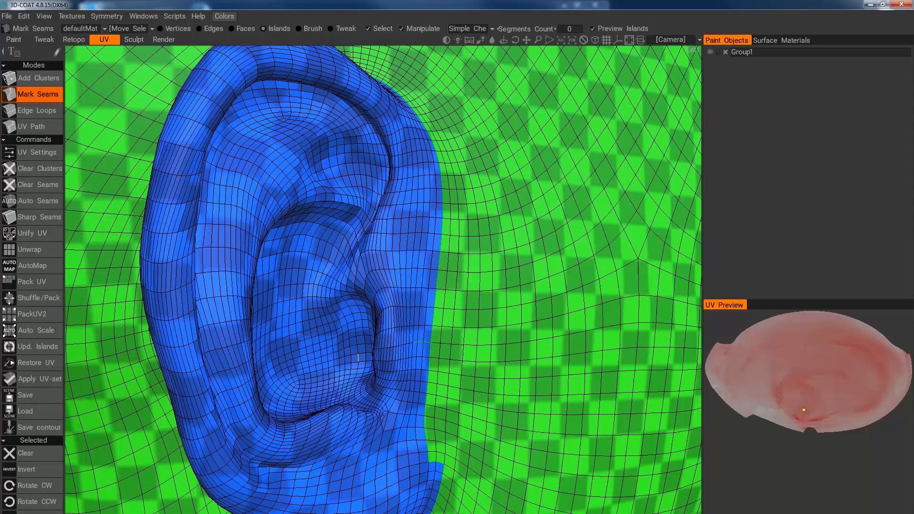
alt+drag(362, 358, 392, 348)
click(379, 349)
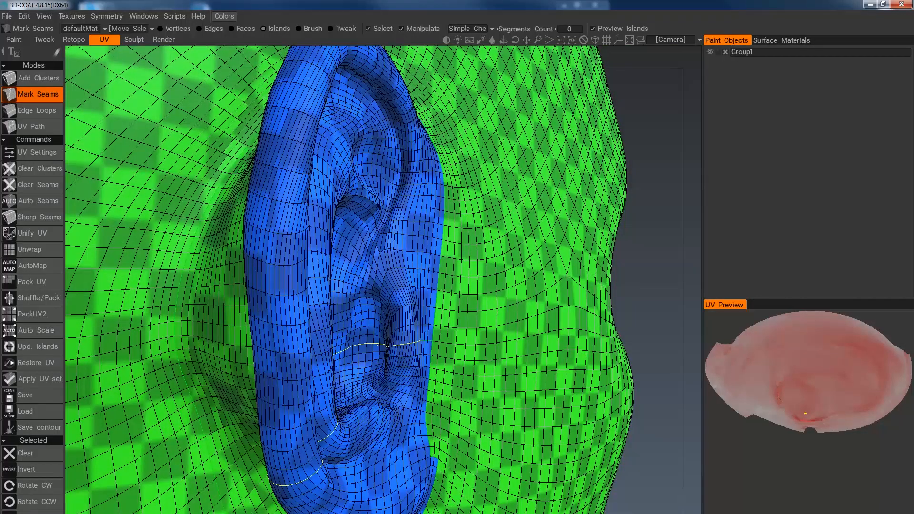
alt+drag(380, 349, 328, 383)
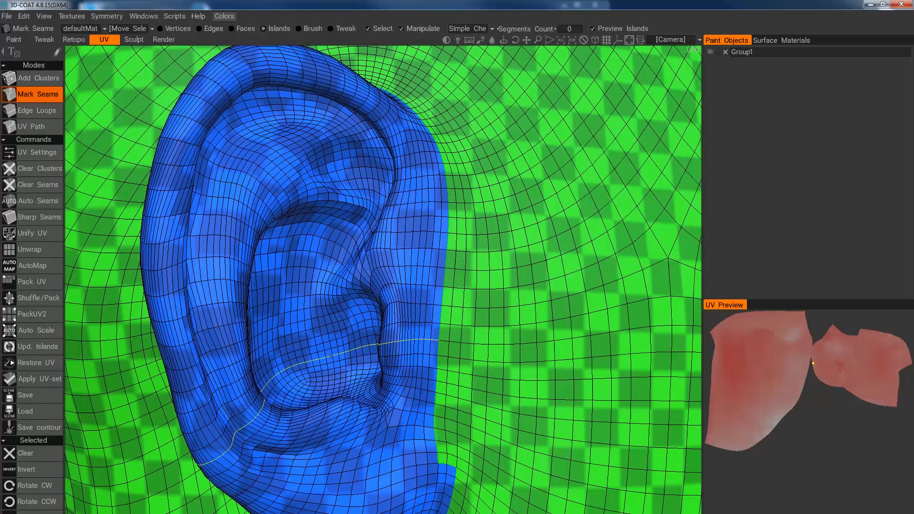
- Mark a short relief seam from the ear's front edge across the tragus to the inner crease
alt+drag(382, 347, 392, 333)
scroll(392, 333, up, 3)
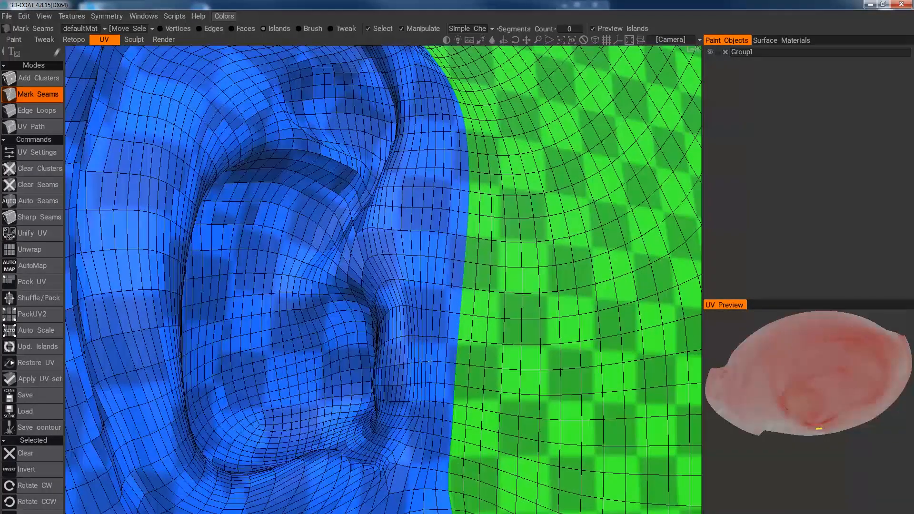
scroll(436, 373, up, 1)
alt+drag(436, 373, 451, 388)
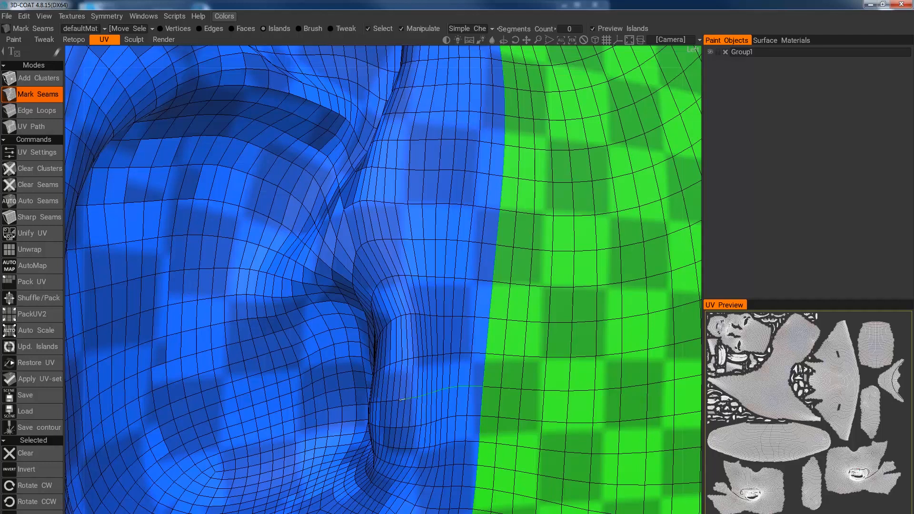
scroll(389, 402, down, 3)
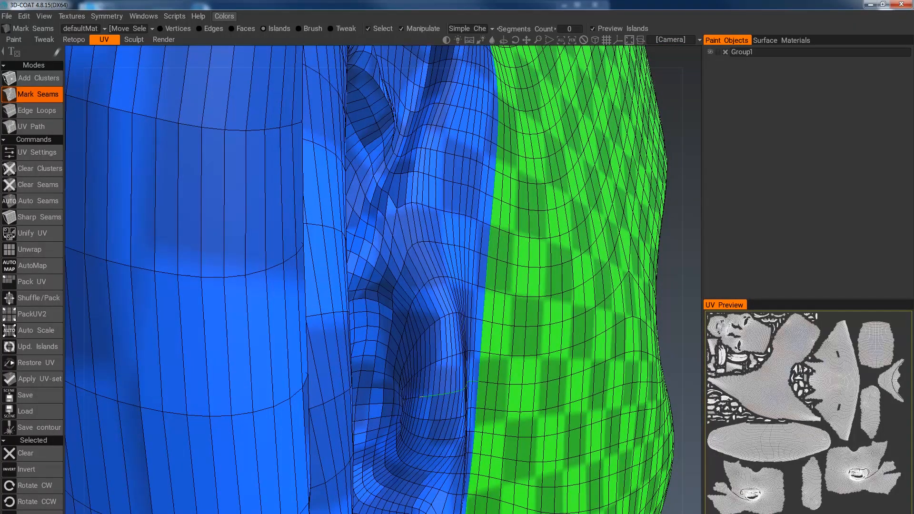
click(421, 370)
scroll(409, 400, up, 5)
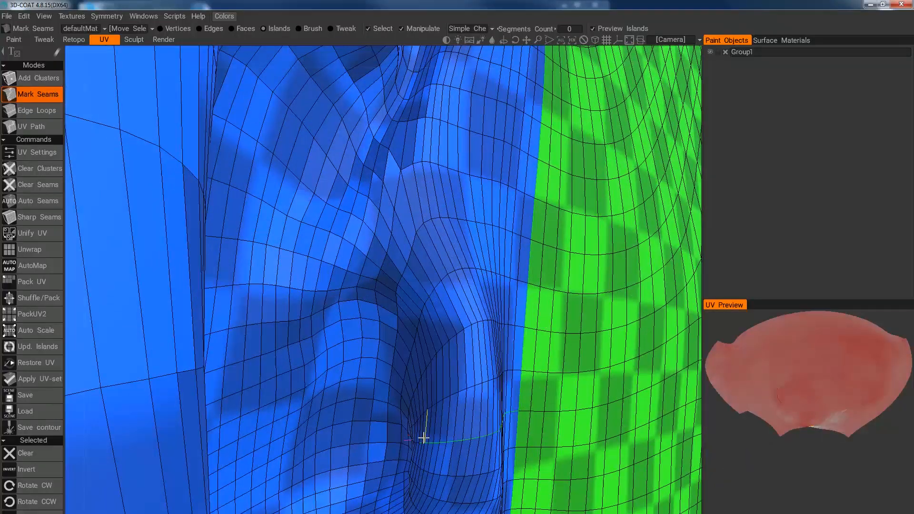
scroll(424, 438, up, 5)
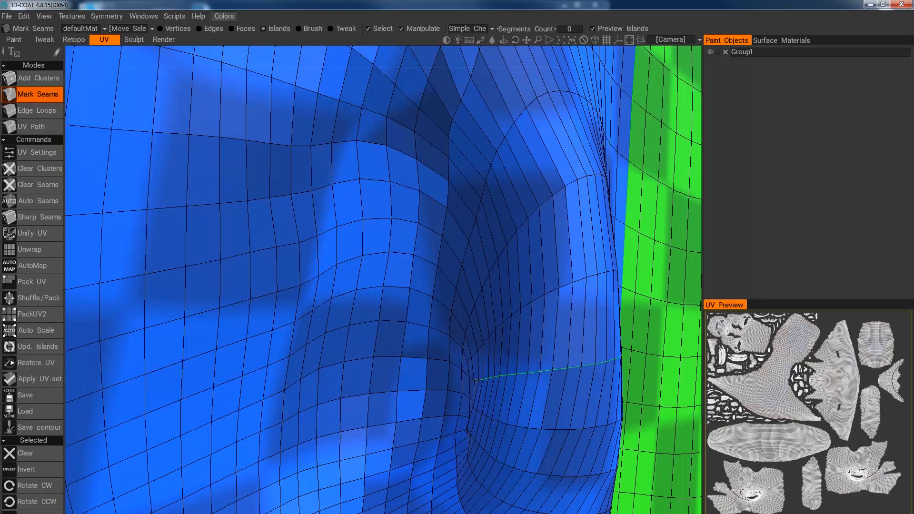
scroll(524, 410, down, 5)
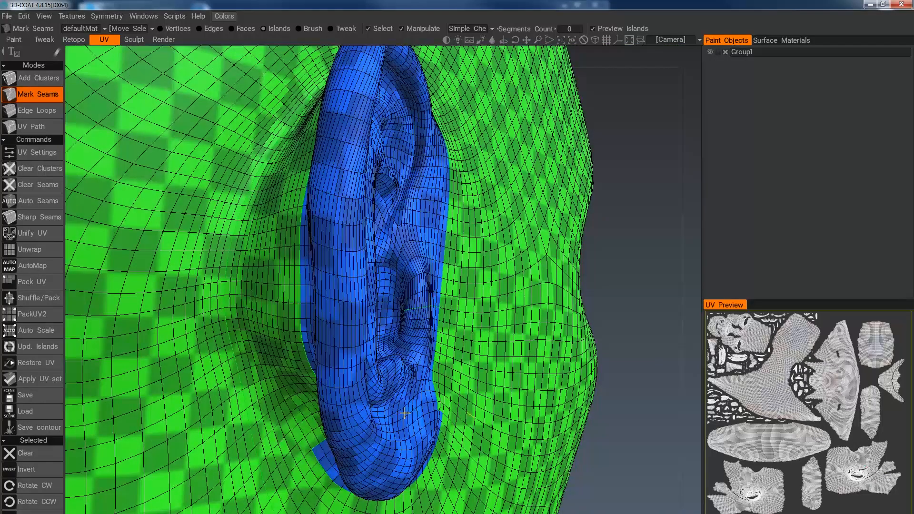
middle_drag(404, 408, 433, 374)
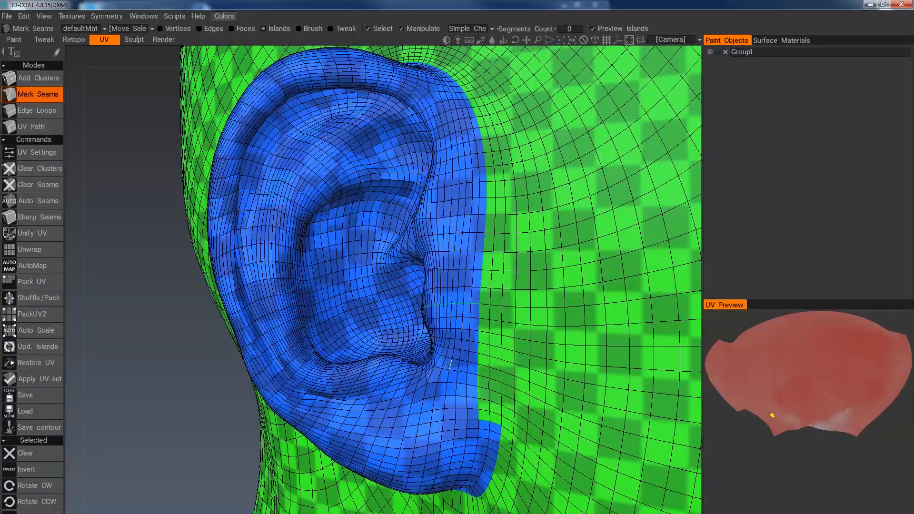
- Mark a short relief seam on the opposite ear, from its front edge partway across the tragus
scroll(449, 366, down, 5)
middle_drag(449, 366, 524, 357)
middle_drag(469, 408, 384, 408)
middle_drag(551, 410, 424, 365)
middle_drag(586, 427, 584, 267)
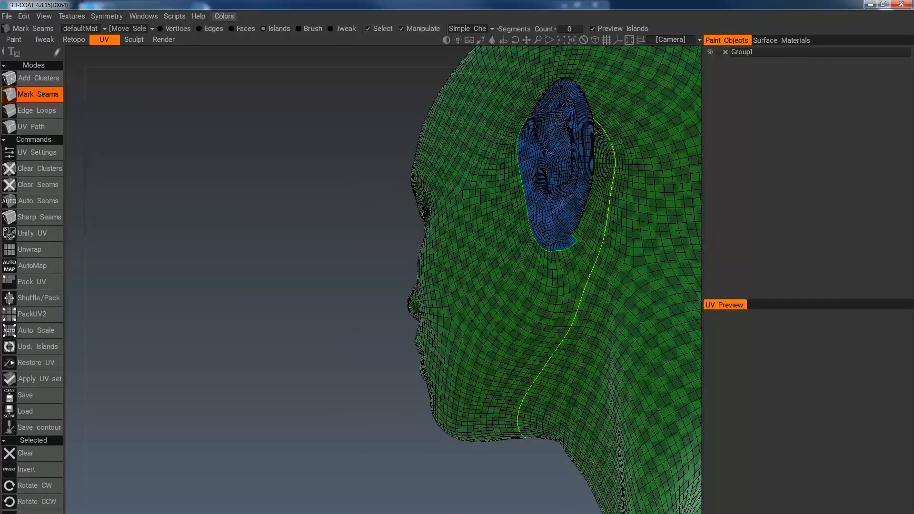
middle_drag(535, 221, 427, 408)
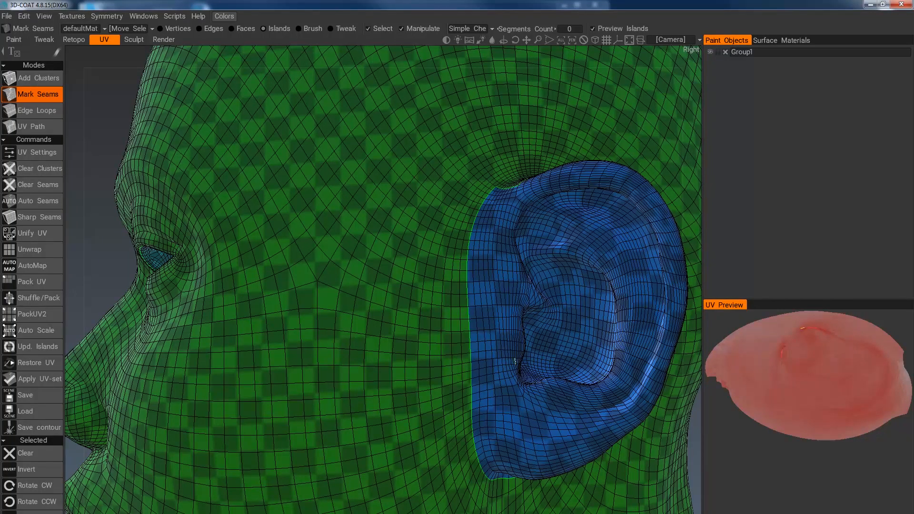
middle_drag(539, 372, 490, 361)
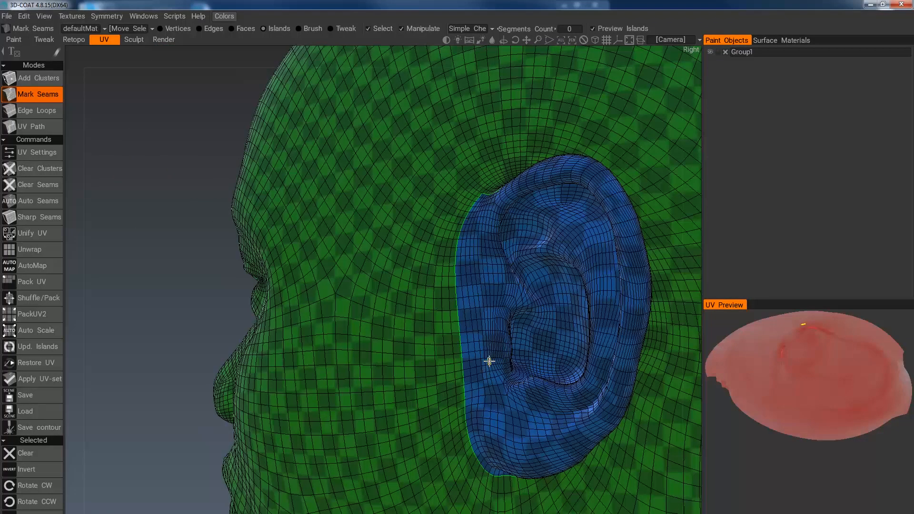
alt+right_drag(503, 347, 559, 410)
alt+middle_drag(559, 410, 420, 344)
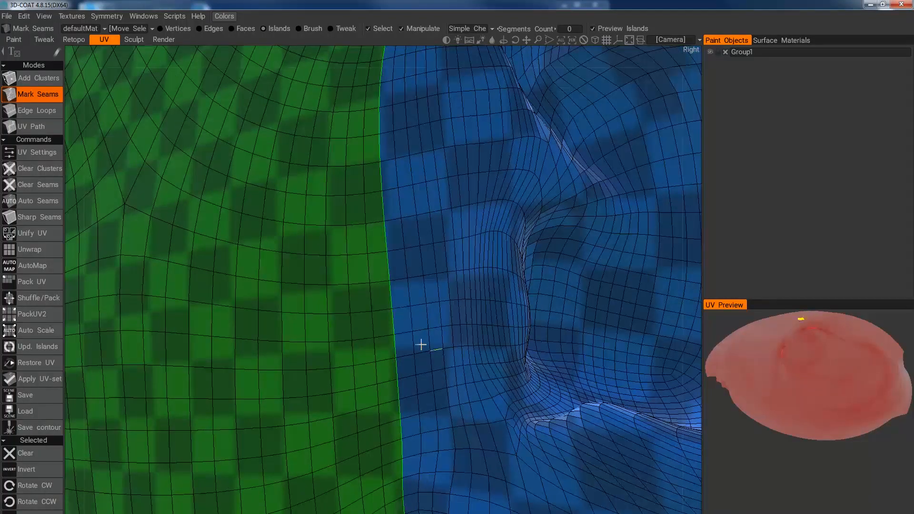
drag(404, 356, 417, 353)
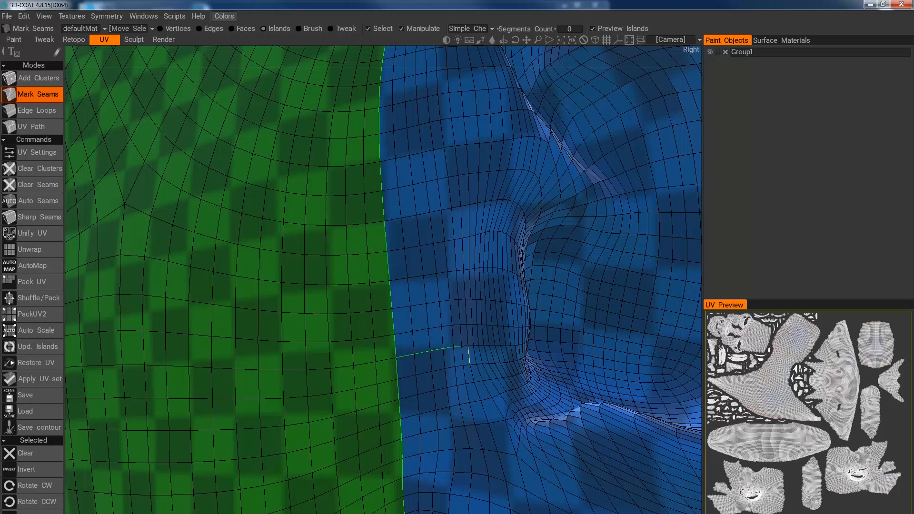
- Extend the relief seam over the tragus and along its inner side into the ear's inner crease
alt+drag(584, 359, 503, 333)
alt+right_drag(503, 334, 530, 360)
mouse_move(582, 381)
alt+mouse_down()
mouse_move(548, 388)
mouse_move(578, 378)
alt+mouse_up()
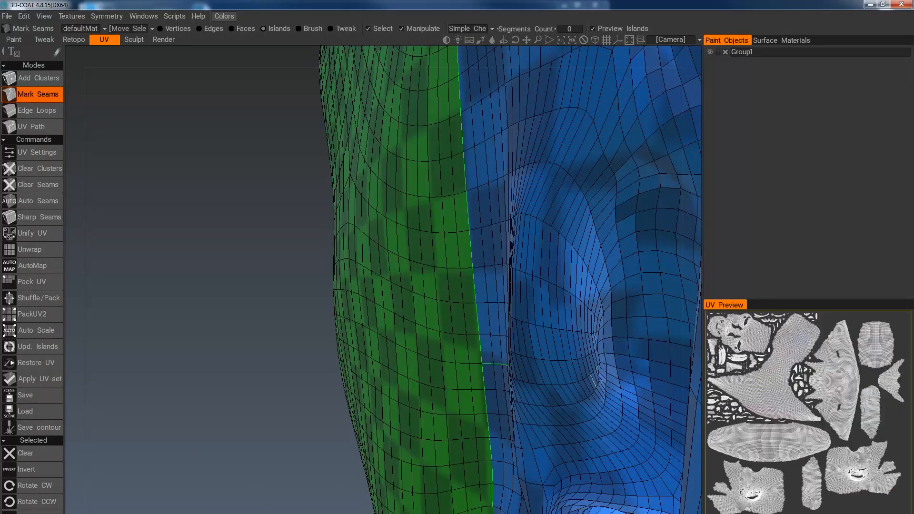
shift+click(599, 367)
key(ctrl+z)
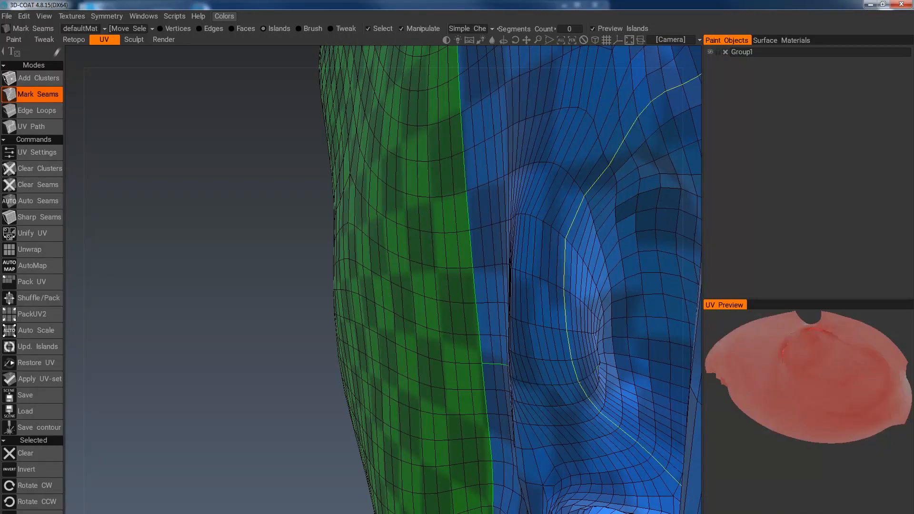
click(581, 378)
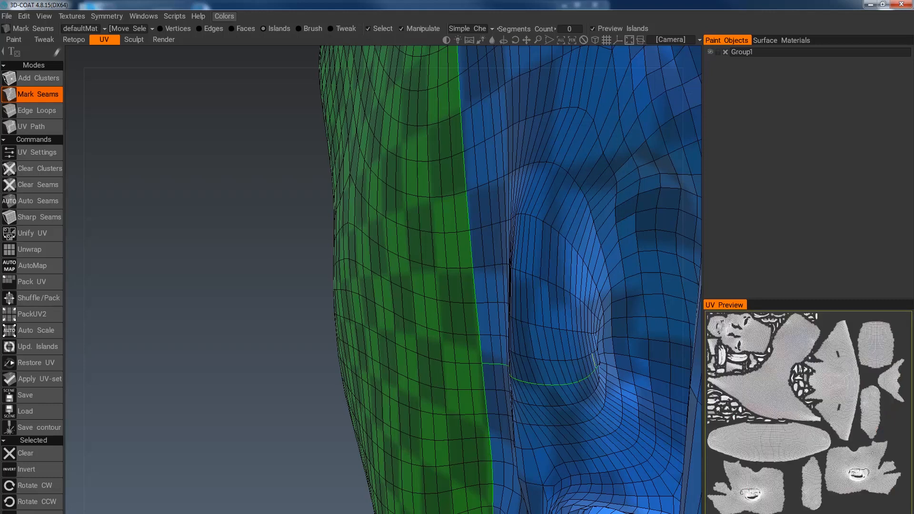
alt+drag(596, 360, 604, 391)
alt+right_drag(603, 360, 605, 367)
alt+drag(605, 367, 534, 429)
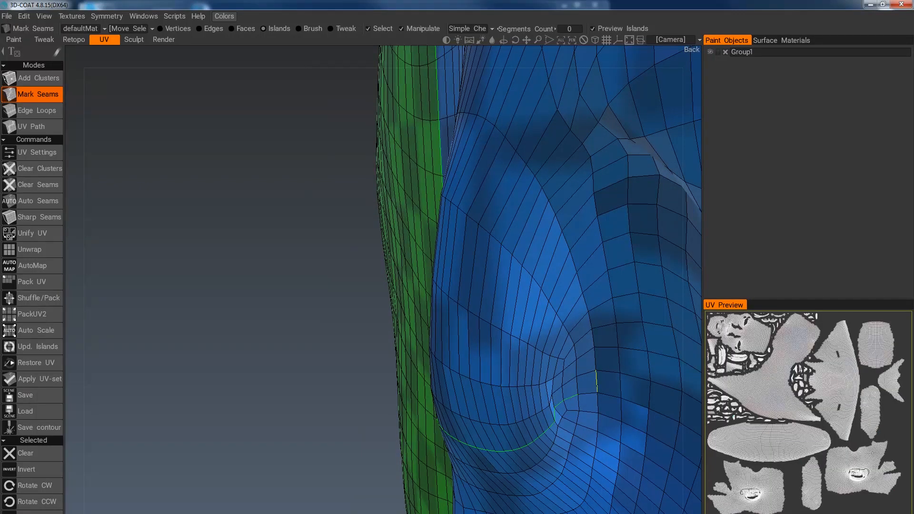
click(598, 386)
alt+drag(564, 414, 433, 480)
alt+right_drag(433, 480, 419, 327)
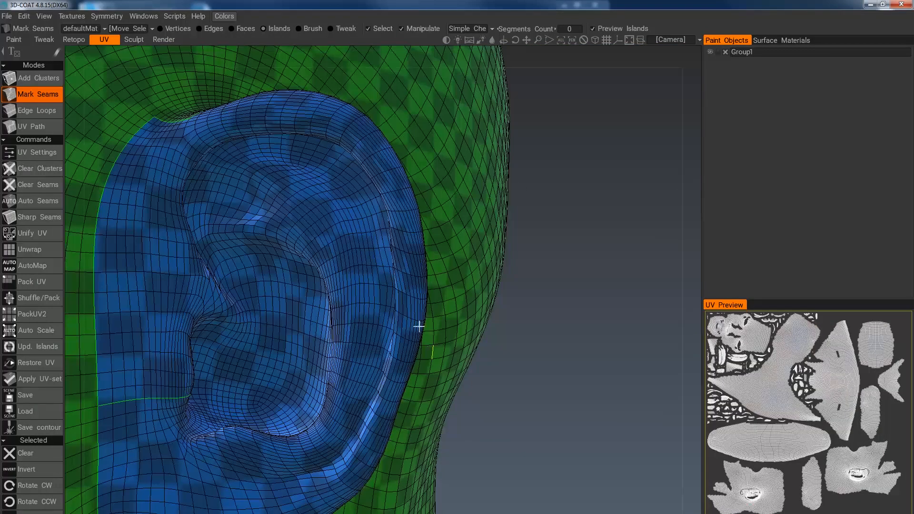
- Mark a seam along the jawline from below each ear lobe to under the chin
alt+right_drag(293, 343, 276, 316)
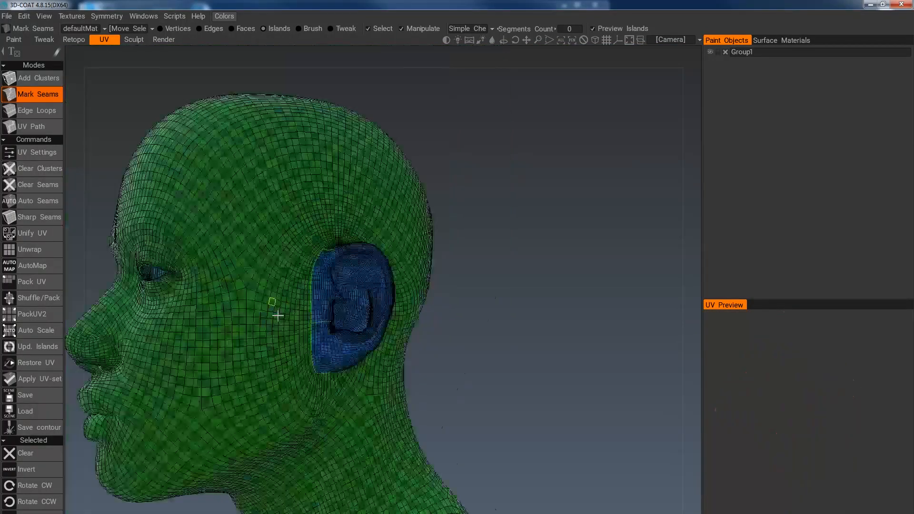
alt+drag(276, 316, 236, 372)
alt+middle_drag(237, 372, 331, 368)
alt+drag(330, 367, 443, 350)
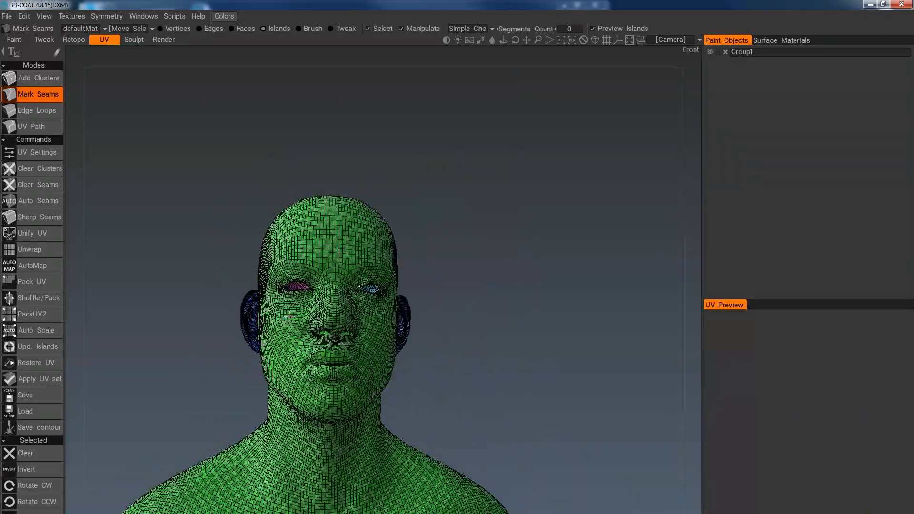
alt+right_drag(343, 276, 304, 370)
alt+middle_drag(304, 370, 419, 257)
alt+drag(419, 258, 380, 332)
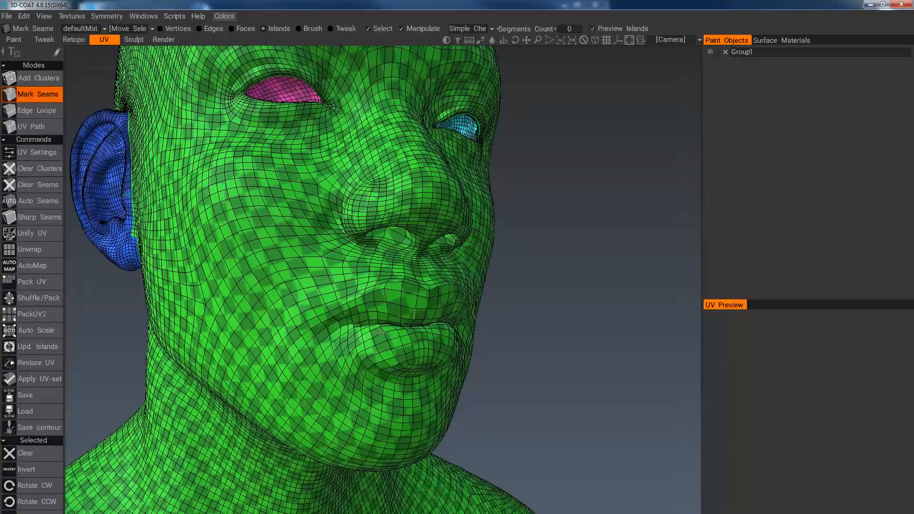
alt+right_drag(198, 341, 206, 280)
alt+drag(207, 280, 305, 238)
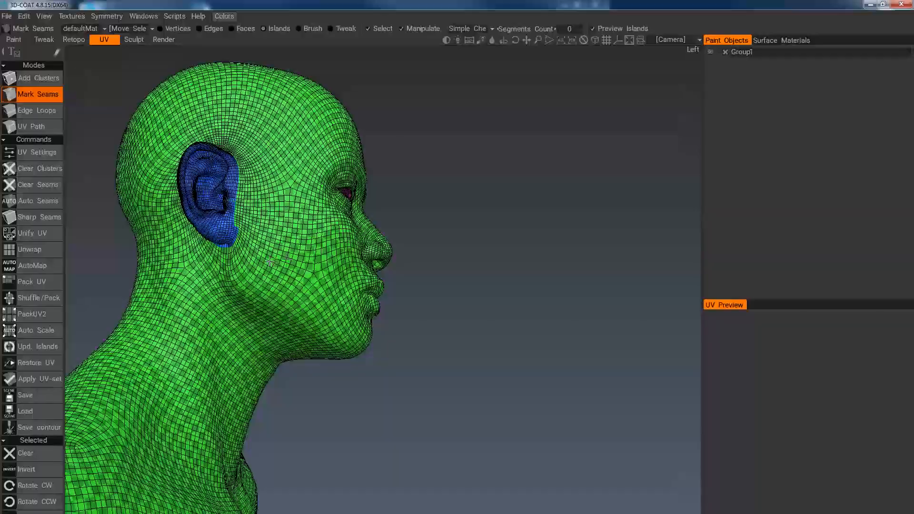
alt+right_drag(257, 223, 238, 266)
alt+middle_drag(239, 266, 313, 321)
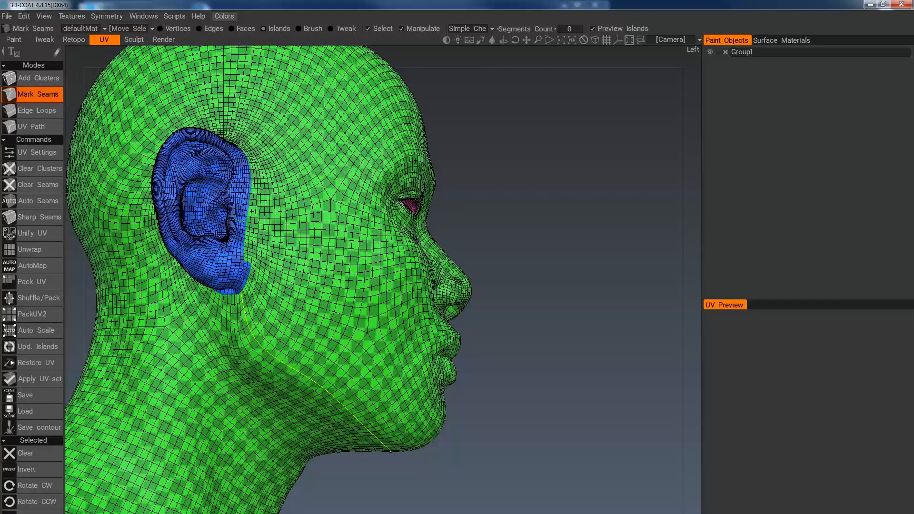
alt+drag(467, 381, 233, 393)
alt+middle_drag(254, 358, 305, 385)
alt+right_drag(305, 385, 308, 288)
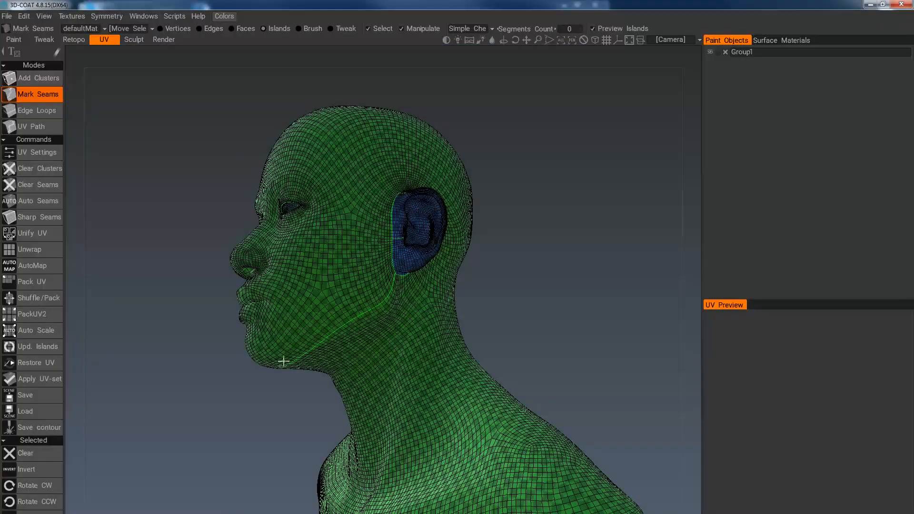
- Mark a vertical seam over the crown of the head, running from ear to ear
alt+drag(392, 283, 327, 318)
alt+drag(268, 275, 309, 337)
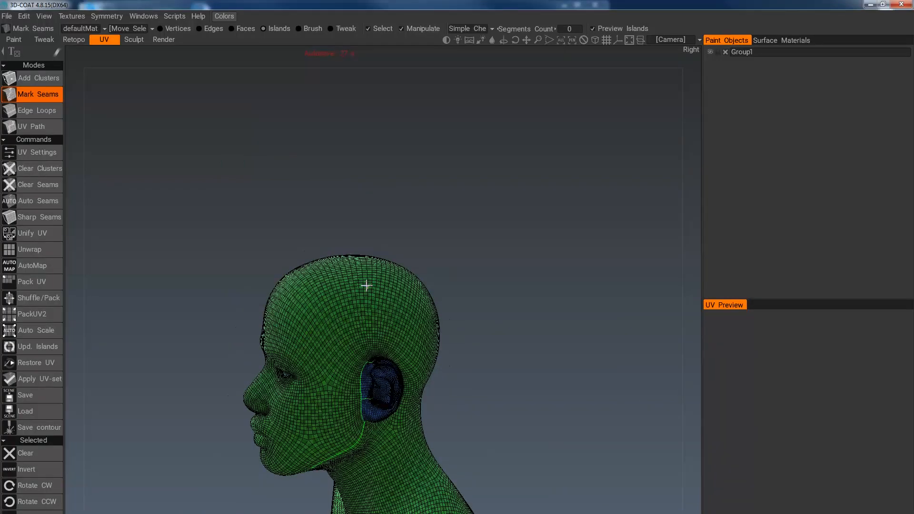
scroll(367, 291, up, 3)
click(366, 309)
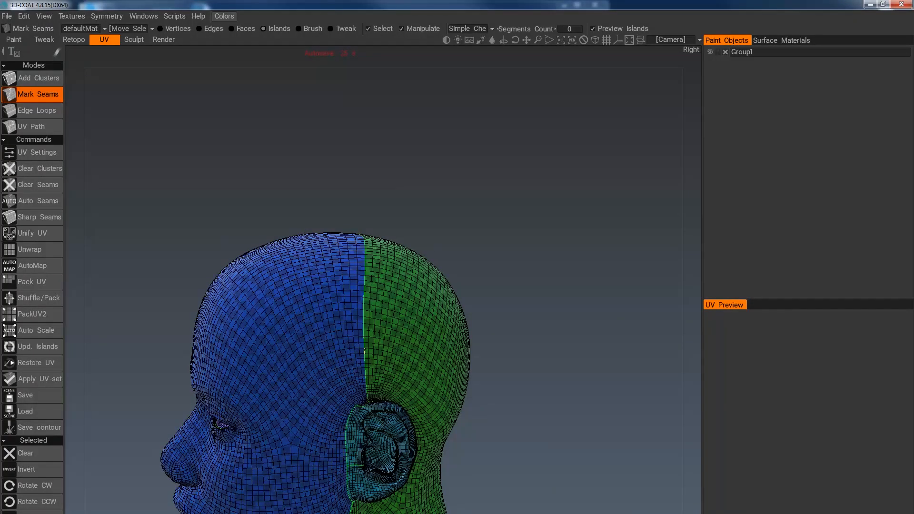
alt+drag(298, 394, 329, 388)
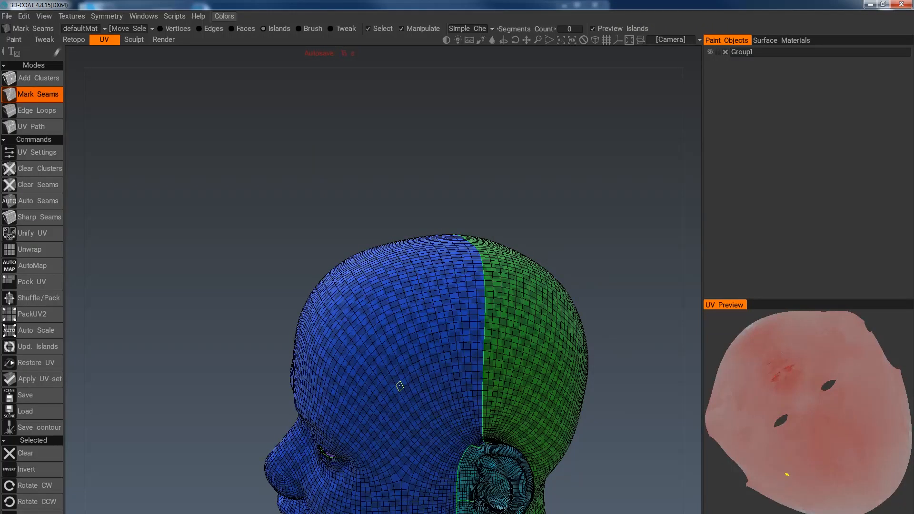
- Mark a seam across the upper forehead from ear to ear and remove the seam over the crown
click(462, 455)
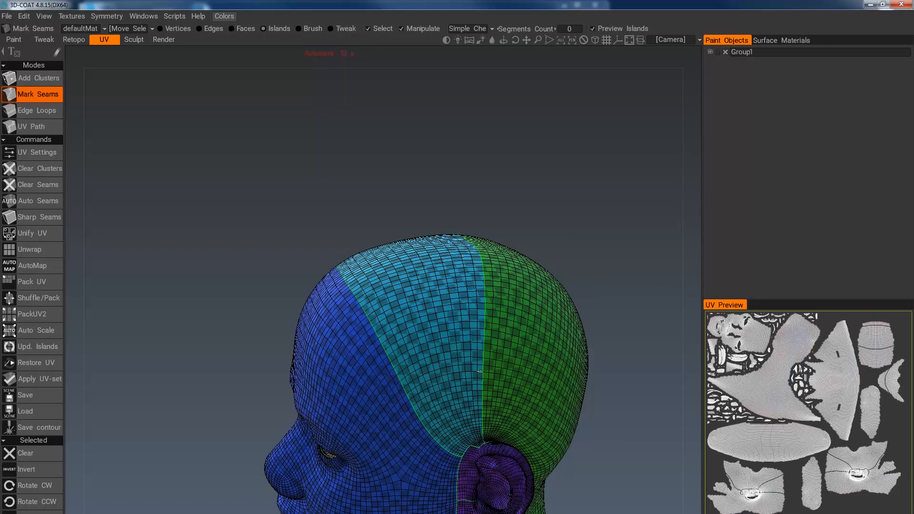
ctrl+shift+click(483, 371)
alt+drag(400, 371, 298, 265)
alt+drag(276, 388, 241, 226)
alt+drag(306, 271, 107, 249)
alt+drag(419, 343, 332, 312)
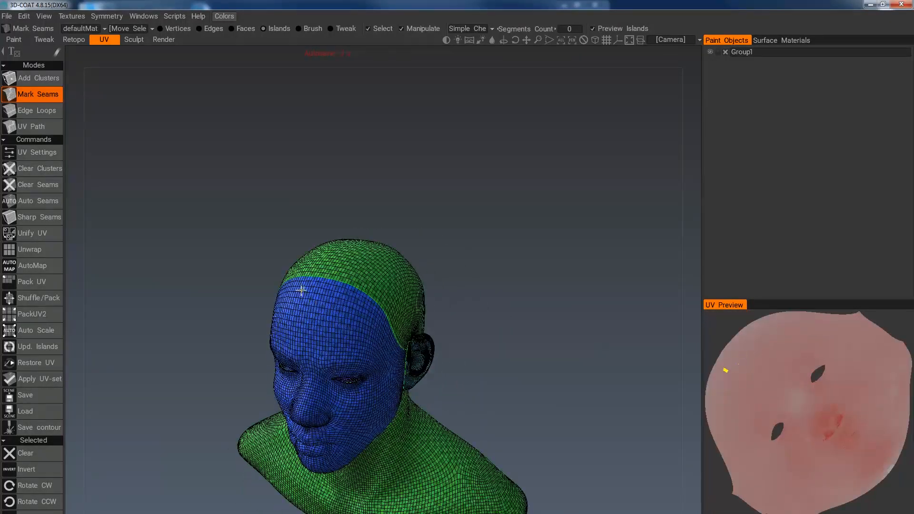
alt+right_drag(302, 290, 296, 345)
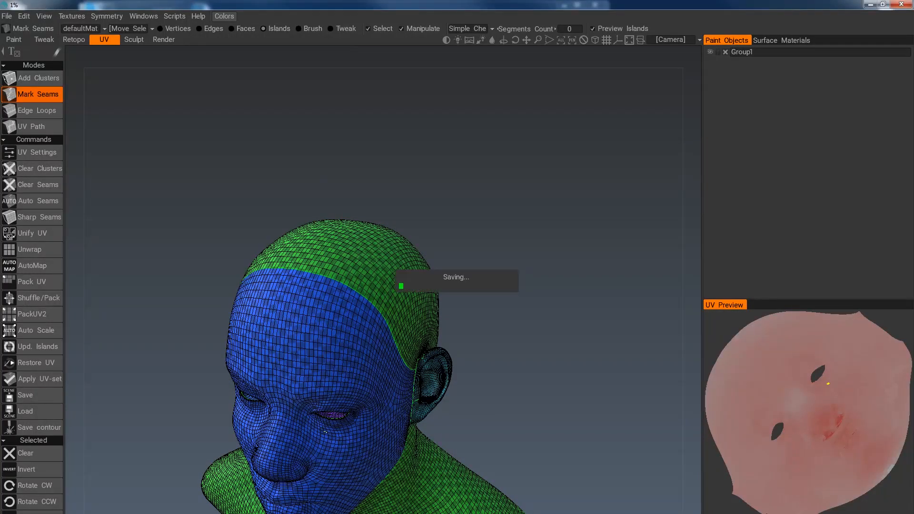
- Mark a seam inside the first nostril along its inner and lower rim
alt+drag(323, 474, 310, 403)
alt+middle_drag(266, 476, 331, 369)
alt+drag(331, 369, 357, 364)
alt+right_drag(355, 354, 358, 408)
alt+middle_drag(358, 408, 414, 313)
alt+right_drag(407, 313, 403, 361)
alt+drag(403, 362, 369, 330)
alt+right_drag(384, 326, 398, 367)
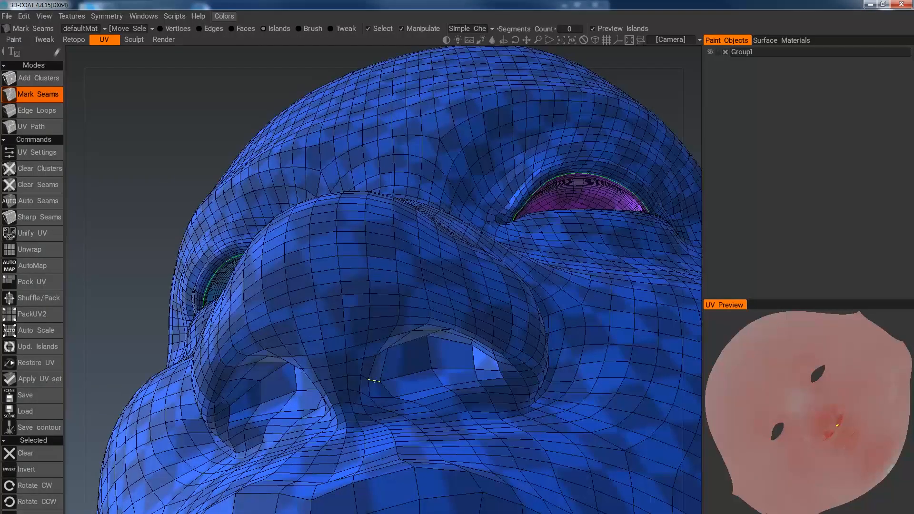
click(370, 378)
click(381, 398)
click(418, 391)
click(460, 382)
click(494, 379)
- Continue the nostril seam around the outer corner and upper rim to close the loop
alt+drag(507, 381, 510, 368)
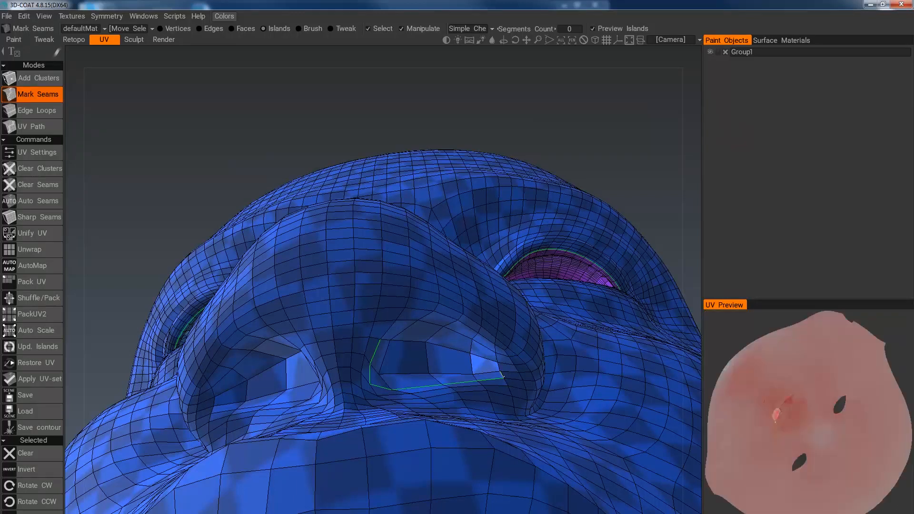
click(514, 380)
click(521, 375)
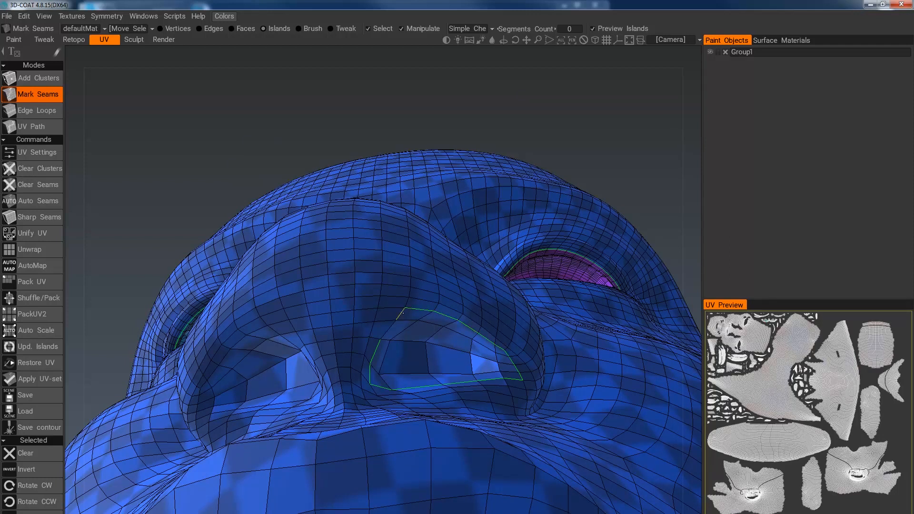
click(393, 326)
- Mark a seam inside the other nostril, from the lower rim up along its inner rim
alt+drag(291, 372, 333, 414)
alt+middle_drag(332, 414, 384, 425)
click(387, 424)
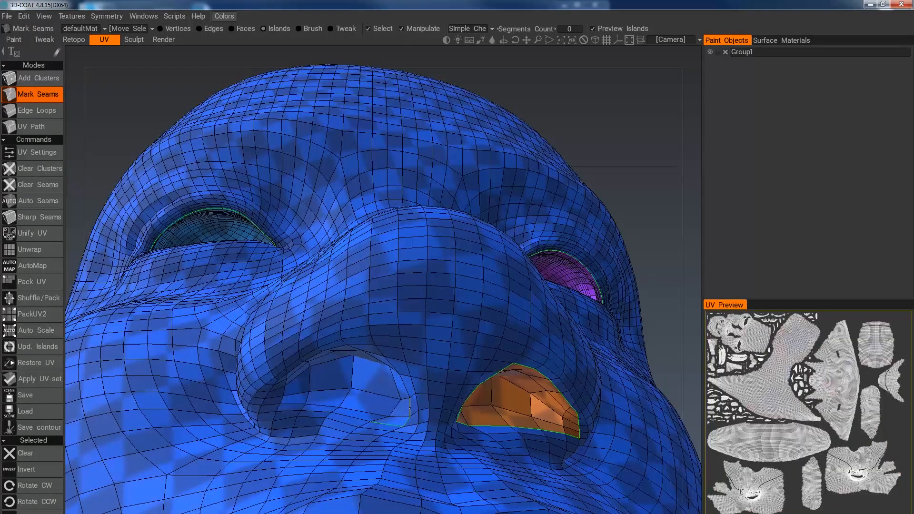
click(410, 390)
alt+drag(410, 389, 399, 346)
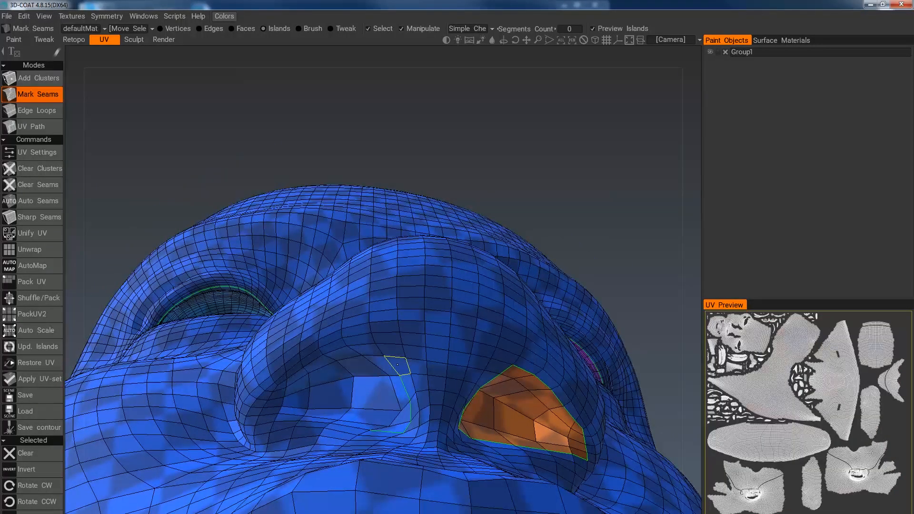
click(398, 367)
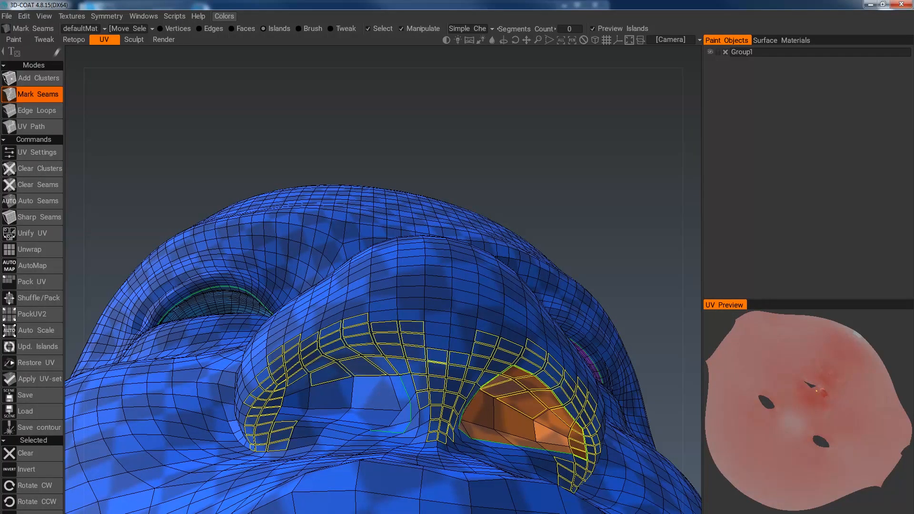
- Close the second nostril's seam along its upper, outer and lower rim to make it a separate island
alt+drag(405, 345, 389, 358)
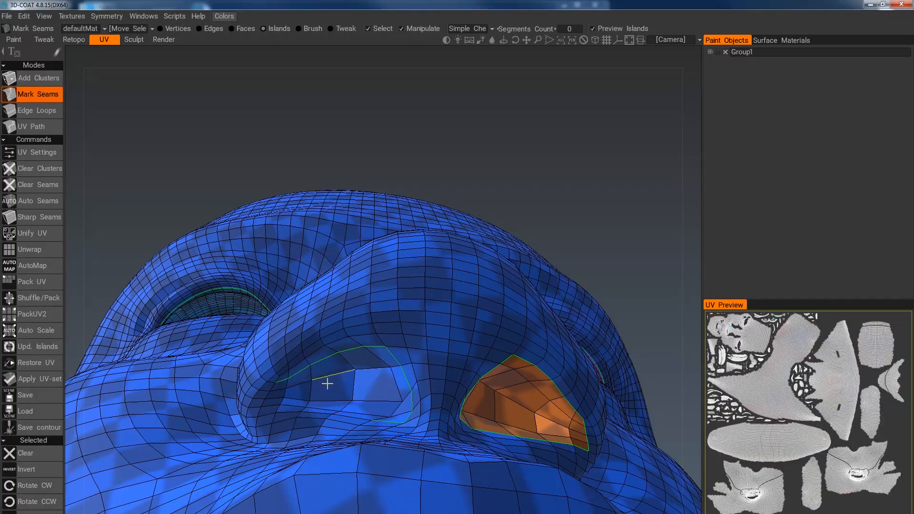
alt+drag(327, 378, 310, 377)
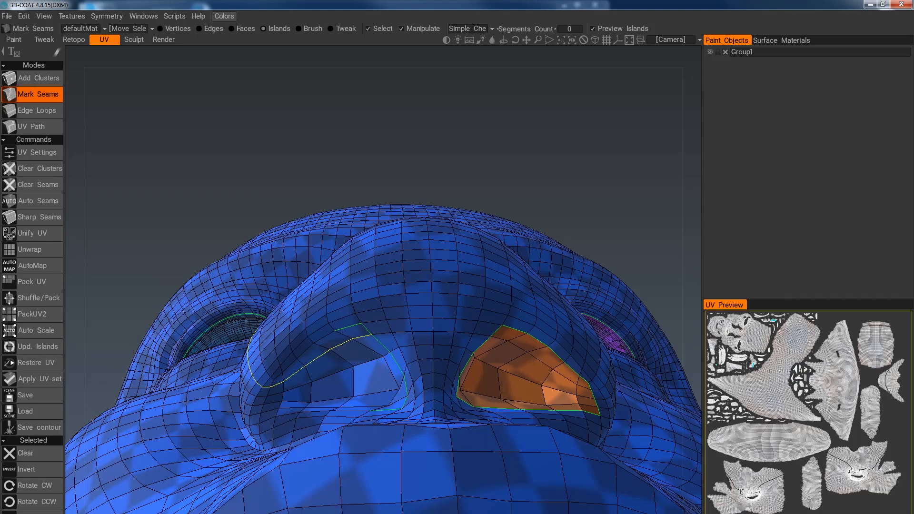
click(329, 335)
mouse_move(334, 410)
alt+mouse_down()
mouse_move(338, 403)
mouse_move(341, 416)
alt+mouse_up()
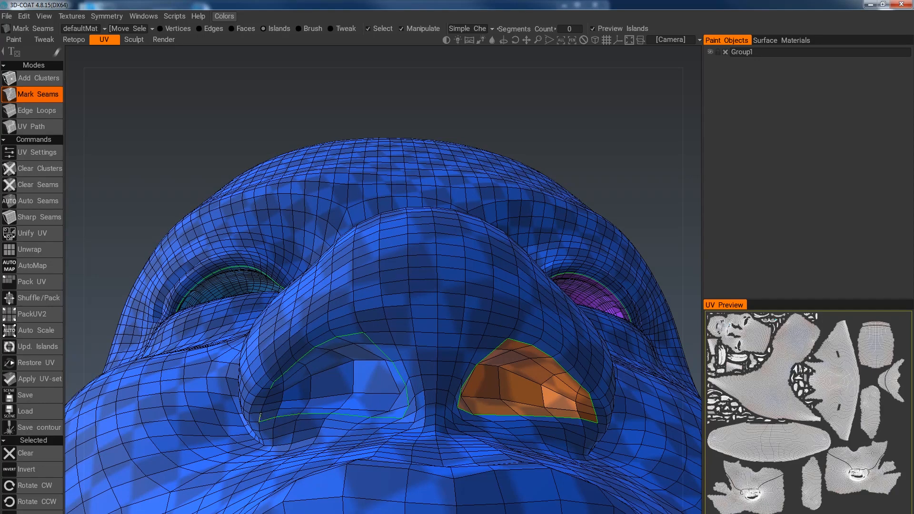
click(265, 405)
alt+right_drag(341, 421, 339, 381)
alt+drag(339, 381, 343, 468)
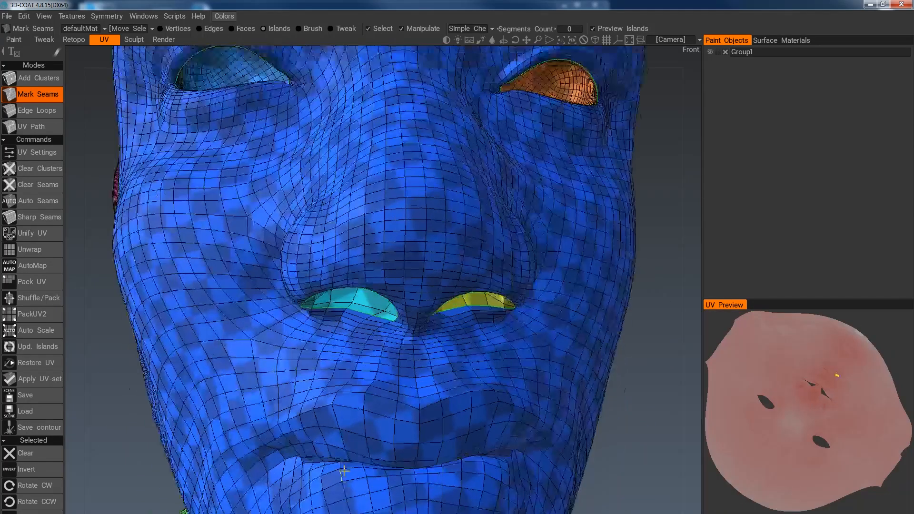
alt+right_drag(343, 467, 347, 394)
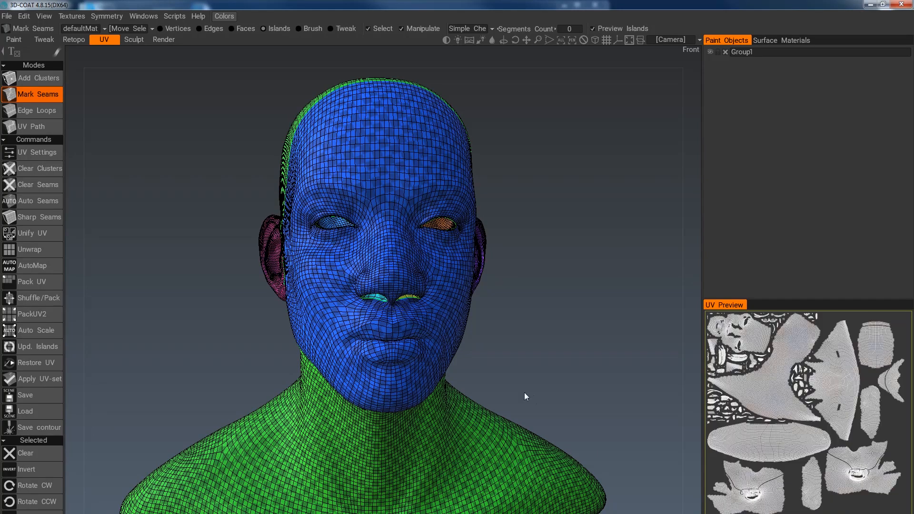
- Mark a short vertical relief seam up the middle of the chin from the face island's lower border
middle_drag(390, 403, 378, 361)
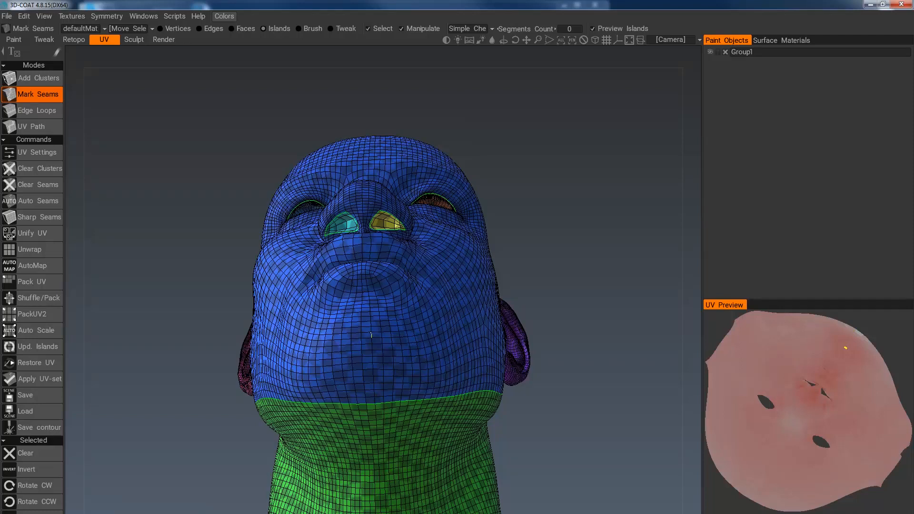
click(375, 401)
scroll(408, 237, up, 5)
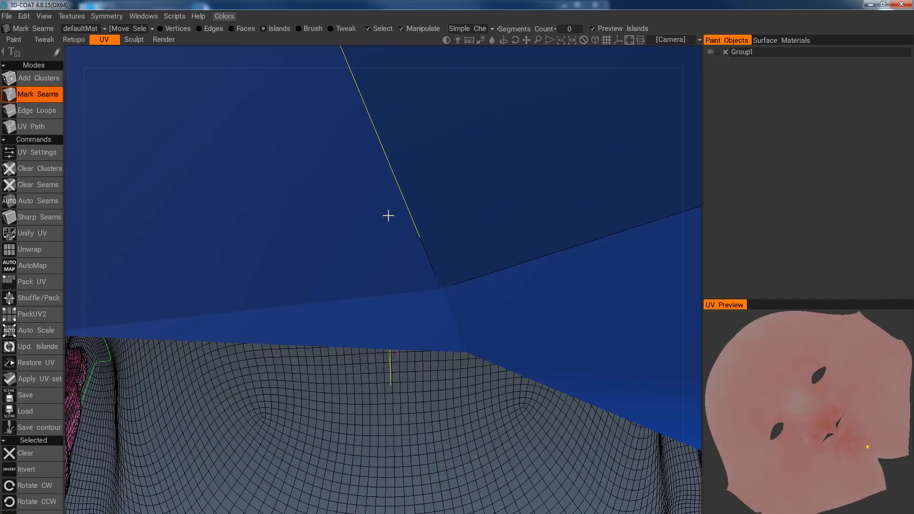
scroll(339, 144, down, 5)
- Mark a vertical relief seam down the middle of the forehead from the hairline seam
middle_drag(327, 145, 350, 356)
alt+right_drag(383, 328, 385, 373)
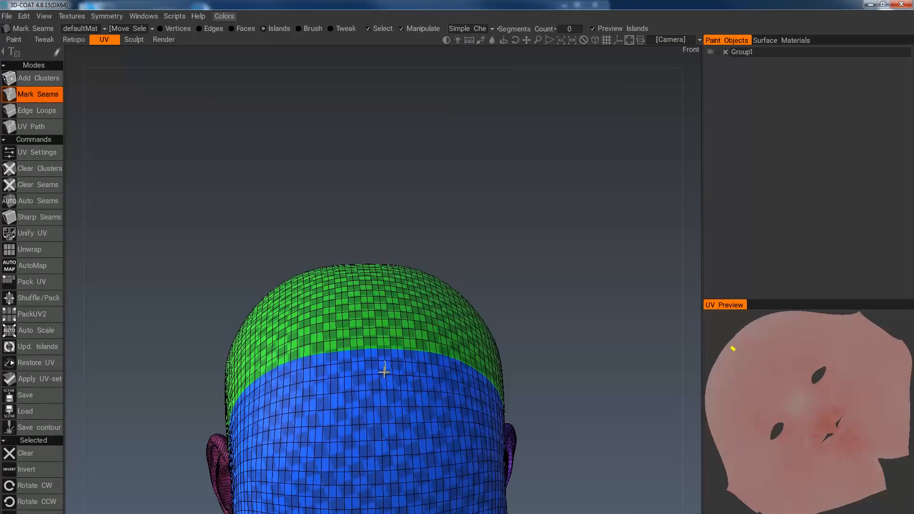
alt+middle_drag(383, 461, 369, 289)
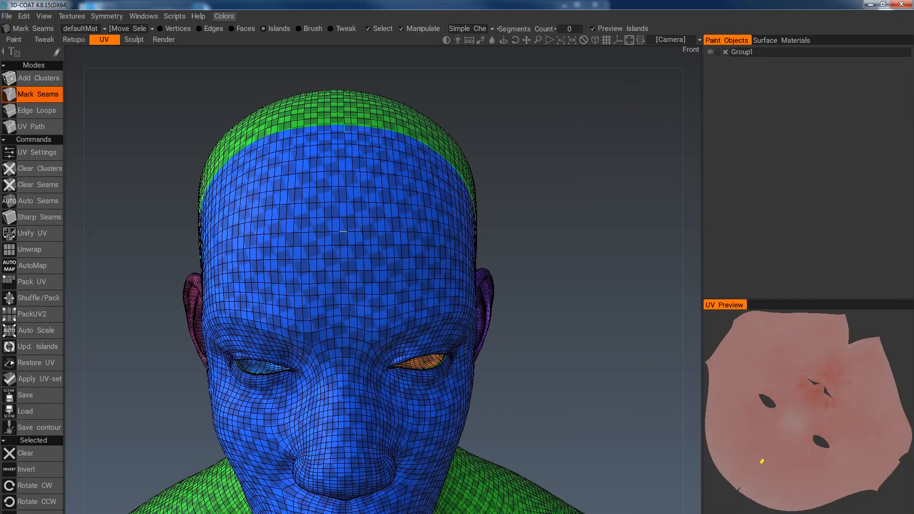
click(347, 211)
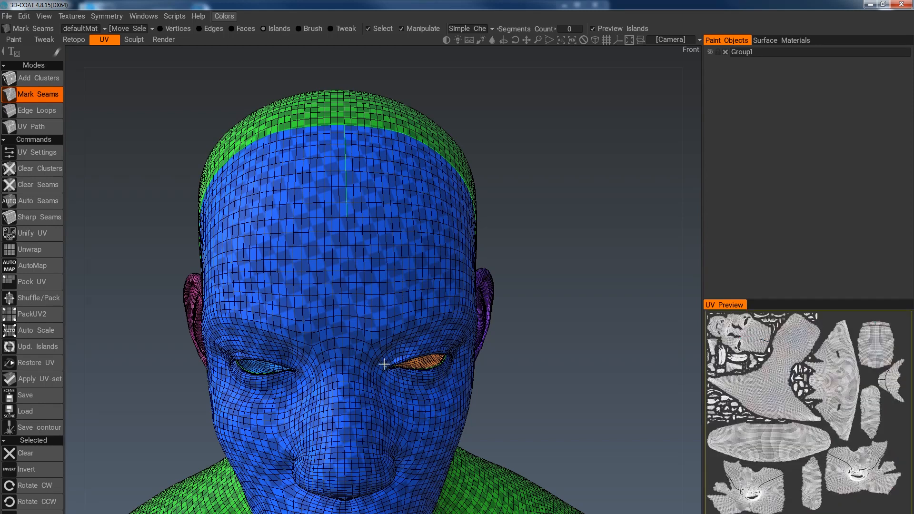
alt+right_drag(384, 364, 364, 285)
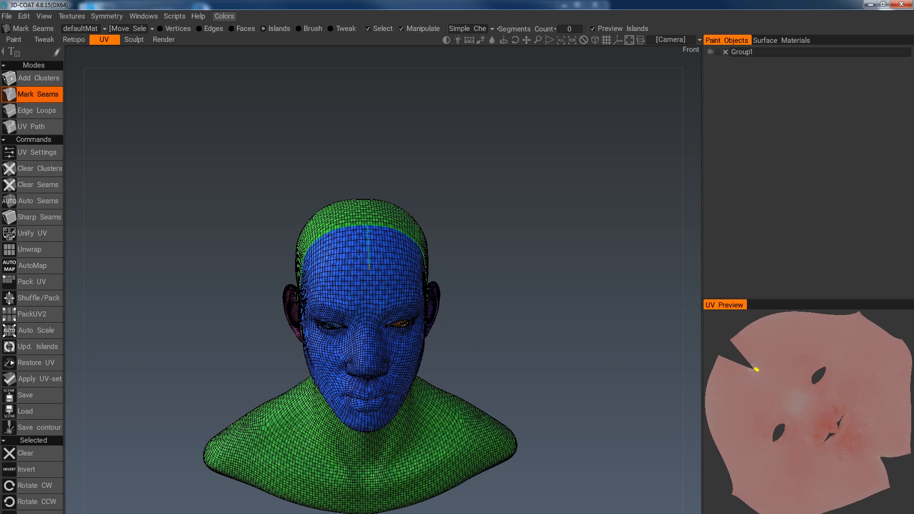
- Mark a seam across the nape from behind one ear to the other, separating the back of the head from the neck
alt+drag(410, 361, 329, 359)
alt+right_drag(391, 349, 426, 394)
alt+drag(426, 394, 398, 396)
alt+middle_drag(399, 395, 411, 368)
alt+drag(412, 368, 388, 347)
alt+drag(399, 172, 517, 391)
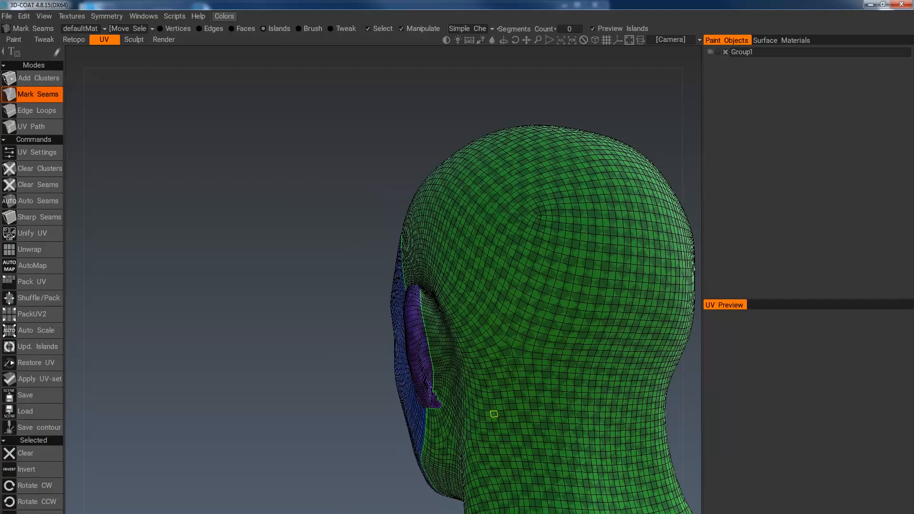
click(496, 417)
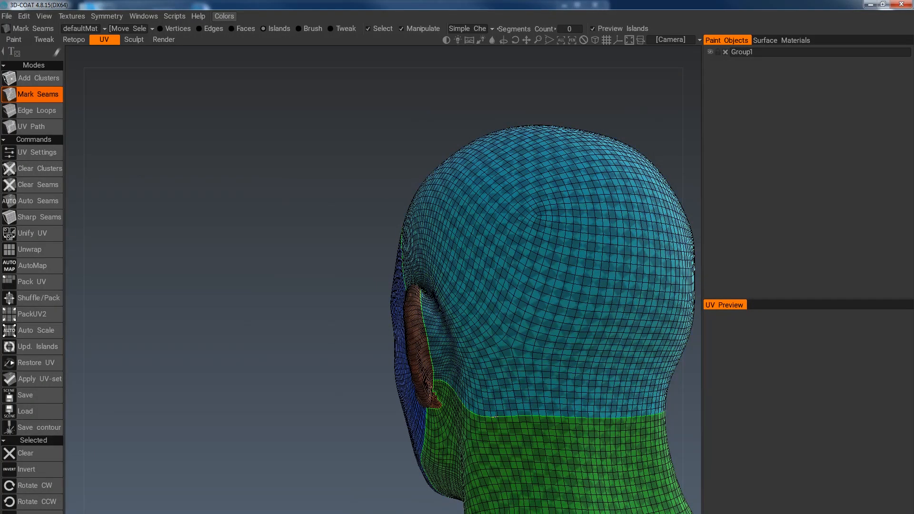
- Mark vertical loop seams along the sides of the neck and down over the chest and back, separating the shoulders
scroll(505, 405, down, 5)
alt+drag(533, 376, 463, 266)
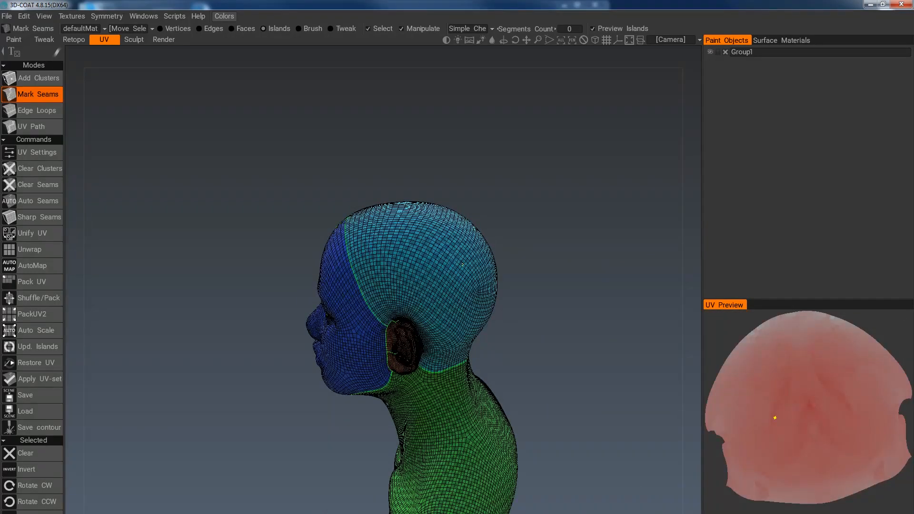
mouse_move(395, 305)
alt+mouse_down()
mouse_move(468, 287)
mouse_move(363, 411)
mouse_move(428, 271)
mouse_move(384, 294)
alt+mouse_up()
alt+right_drag(384, 294, 400, 345)
alt+drag(401, 345, 364, 421)
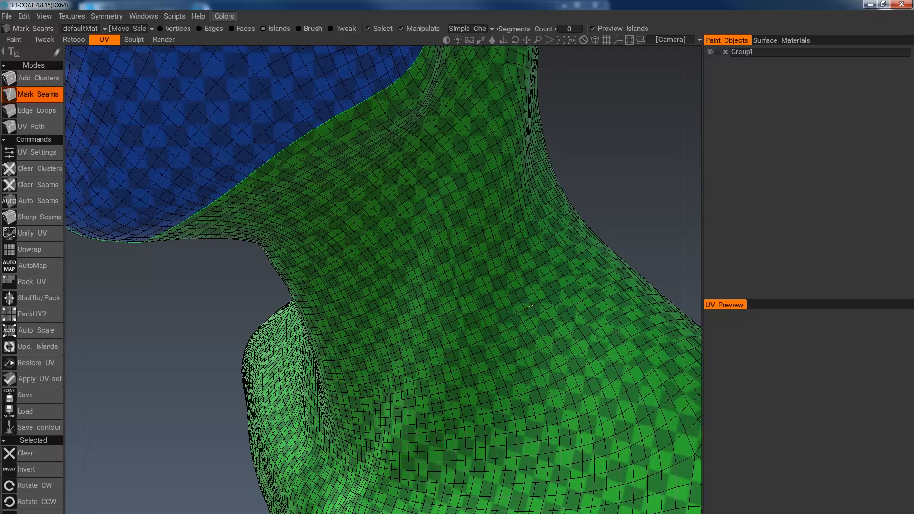
alt+right_drag(543, 308, 510, 296)
alt+drag(362, 326, 417, 299)
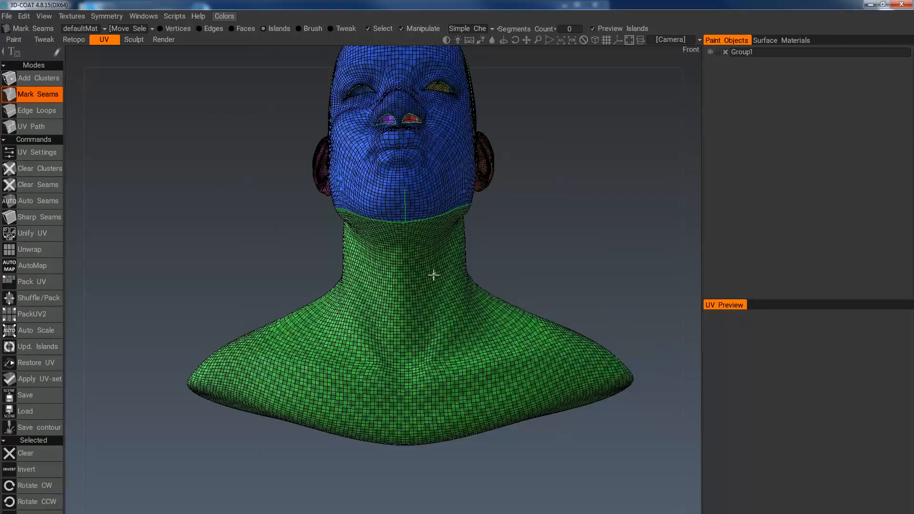
alt+right_drag(434, 275, 436, 299)
alt+drag(420, 335, 347, 365)
alt+drag(529, 304, 491, 318)
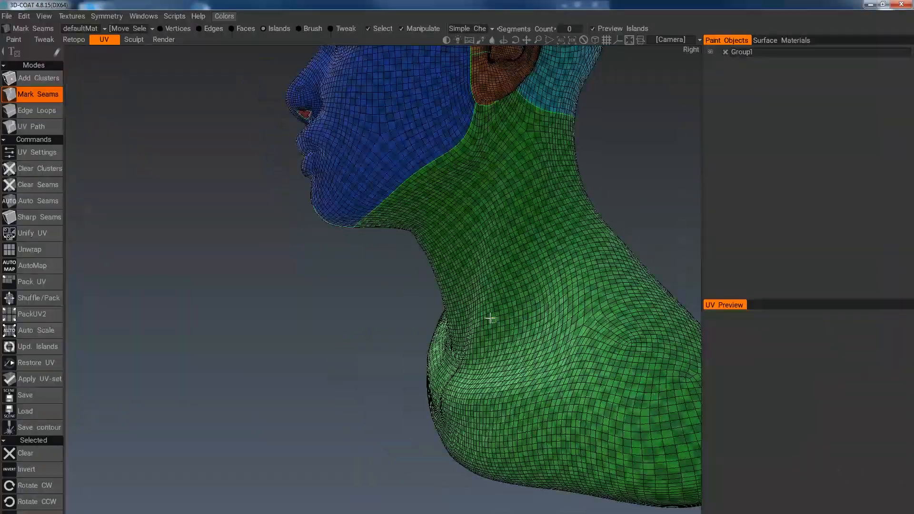
alt+middle_drag(490, 319, 431, 306)
alt+right_drag(431, 306, 424, 226)
alt+drag(437, 275, 331, 303)
click(410, 262)
- Mark a loop seam around the base of the neck, separating the neck from the shoulders and chest
alt+middle_drag(480, 308, 245, 366)
alt+drag(343, 351, 602, 311)
alt+drag(344, 317, 296, 291)
alt+drag(419, 298, 305, 305)
alt+drag(507, 313, 433, 399)
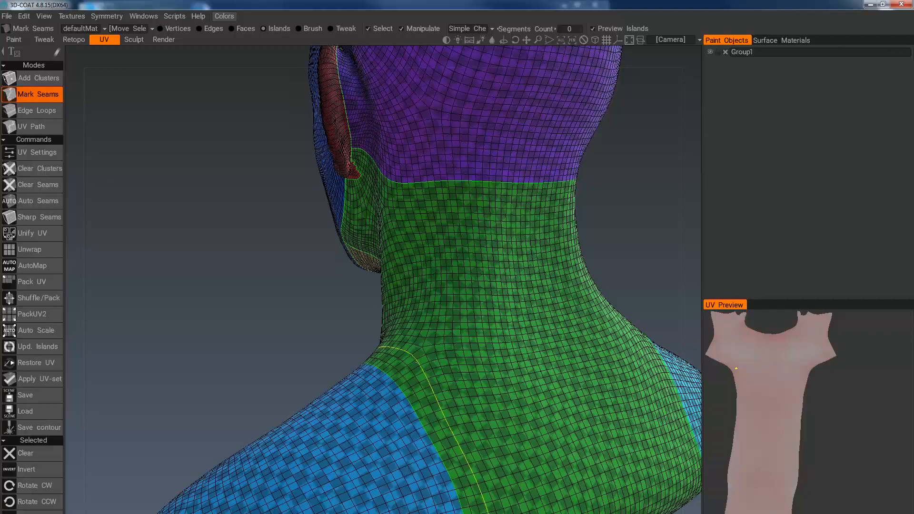
click(399, 372)
- Remove the vertical seams along the sides of the neck to join its front and back into one island
alt+drag(373, 405, 444, 310)
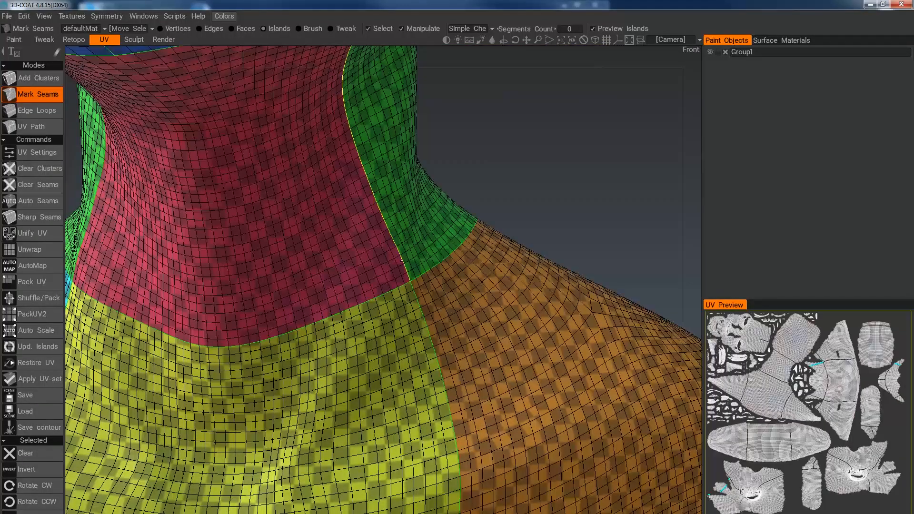
ctrl+shift+click(401, 261)
scroll(305, 336, down, 6)
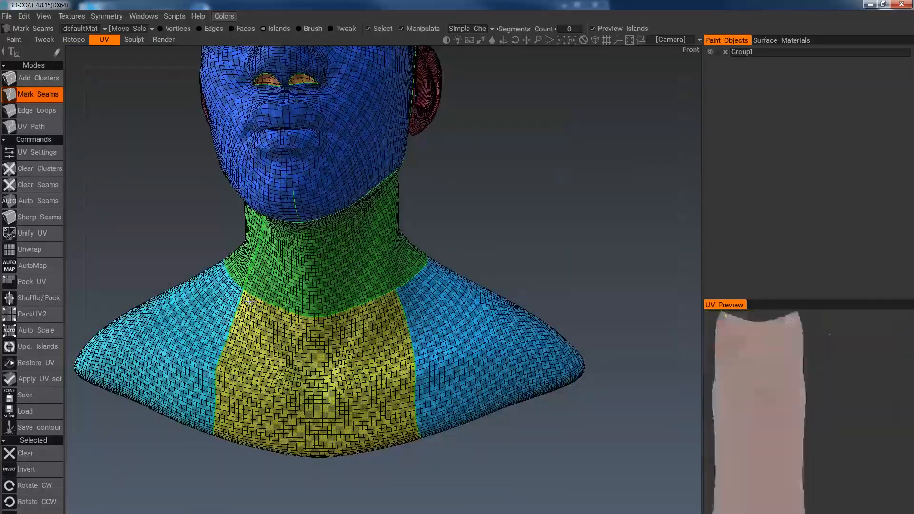
- Mark a vertical seam down the centre of the back of the neck, from the nape seam to the neck's base
alt+drag(305, 336, 348, 268)
scroll(233, 250, up, 1)
scroll(233, 250, up, 2)
alt+middle_drag(234, 250, 418, 411)
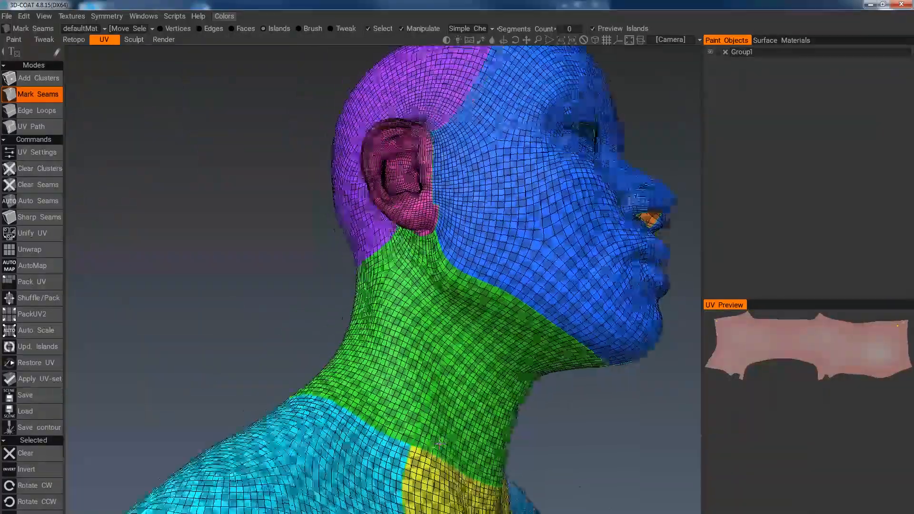
alt+drag(418, 411, 389, 364)
alt+drag(542, 453, 428, 423)
alt+middle_drag(550, 406, 460, 405)
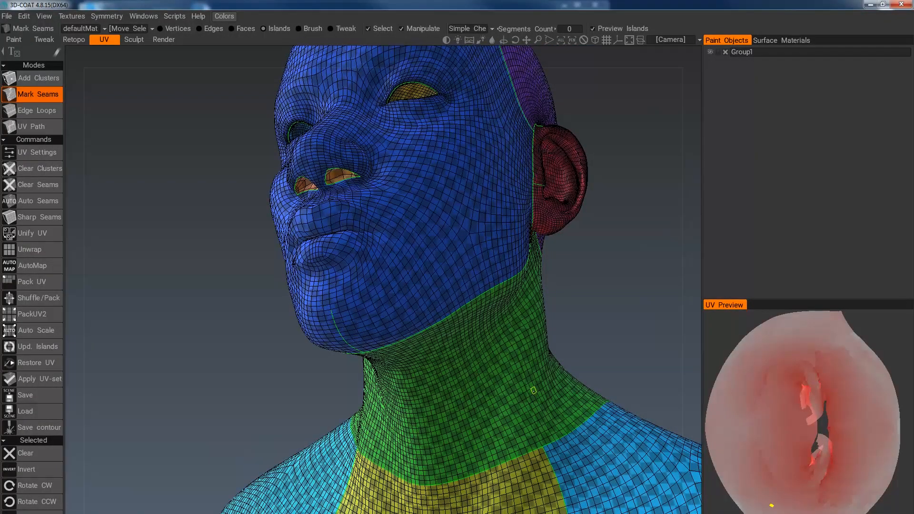
alt+drag(534, 391, 376, 395)
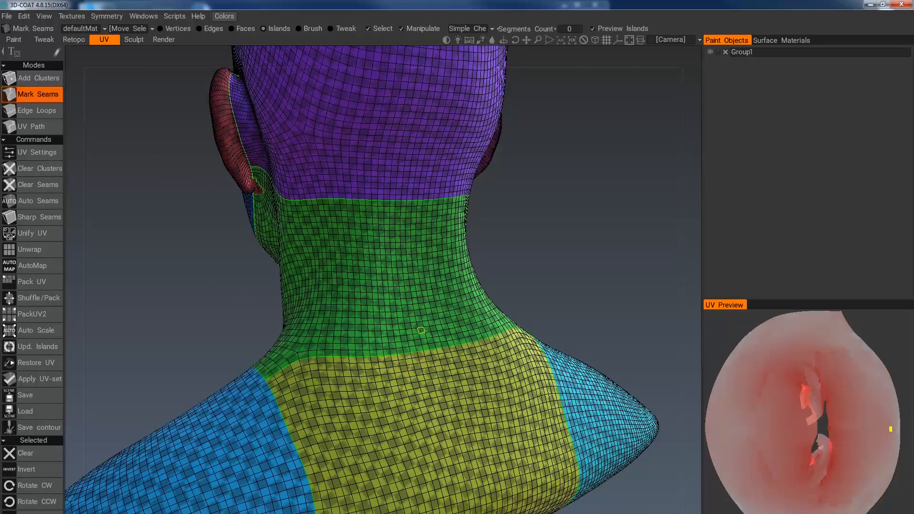
alt+drag(293, 352, 254, 348)
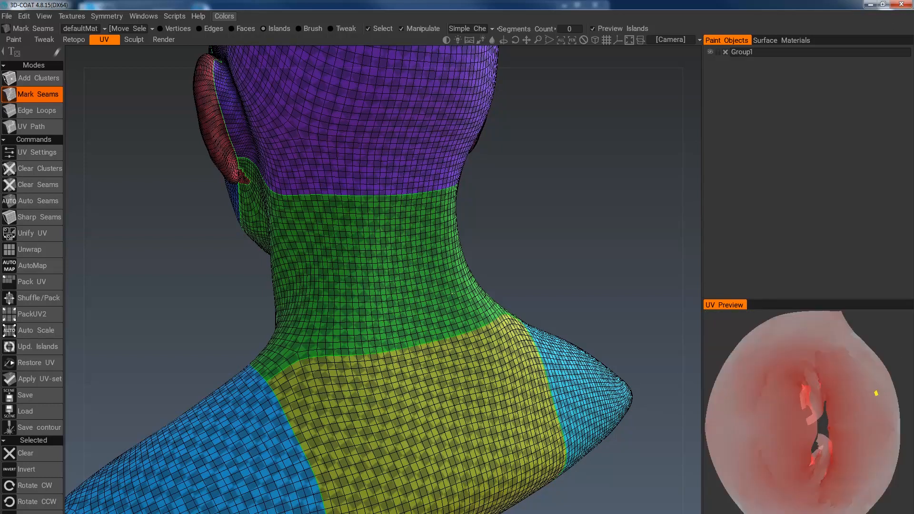
click(411, 241)
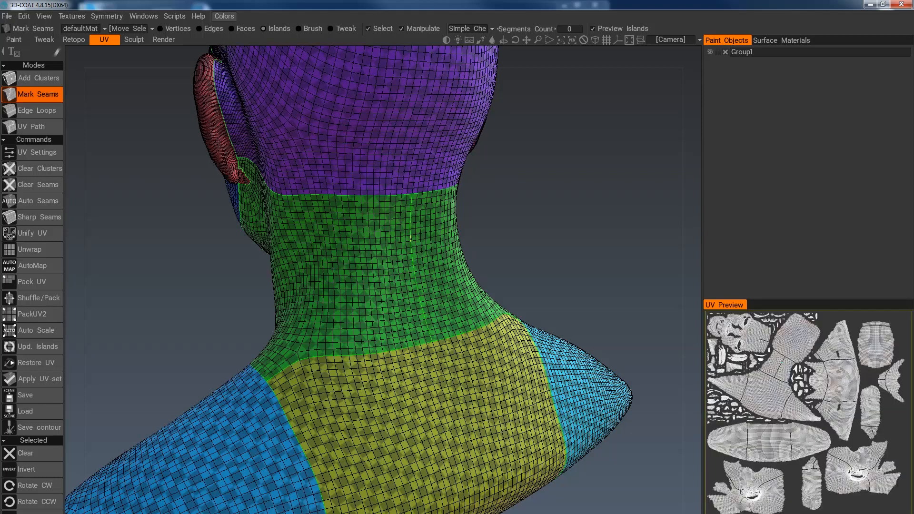
- Remove the vertical seams on both sides of the chest and back to merge the shoulders with the torso
scroll(436, 276, up, 3)
scroll(436, 279, down, 3)
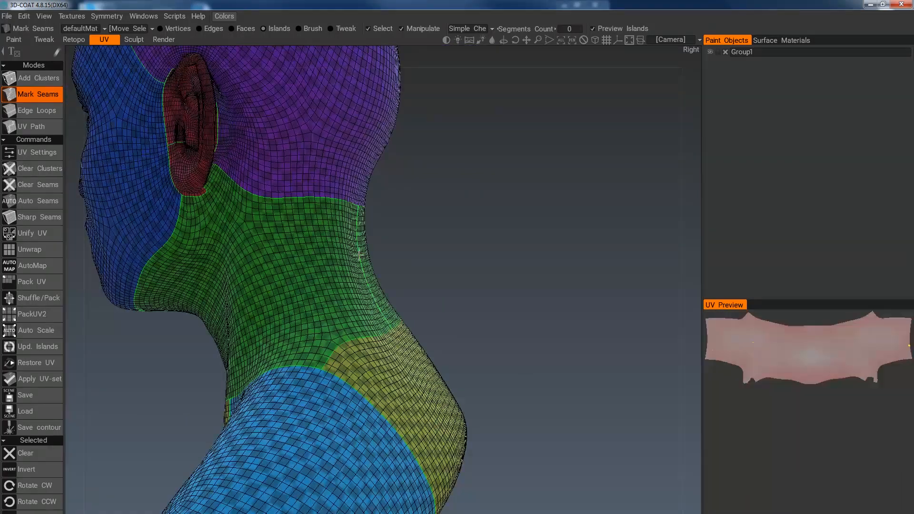
middle_drag(334, 255, 276, 321)
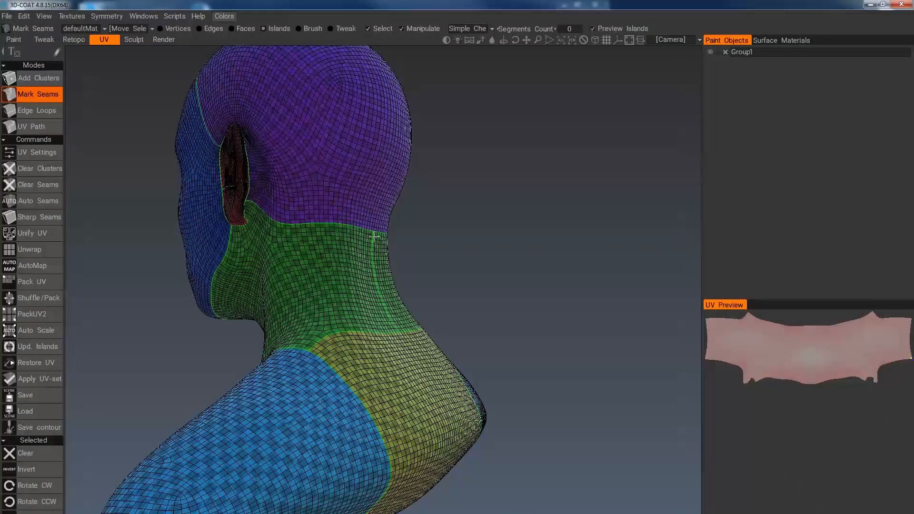
middle_drag(373, 228, 354, 238)
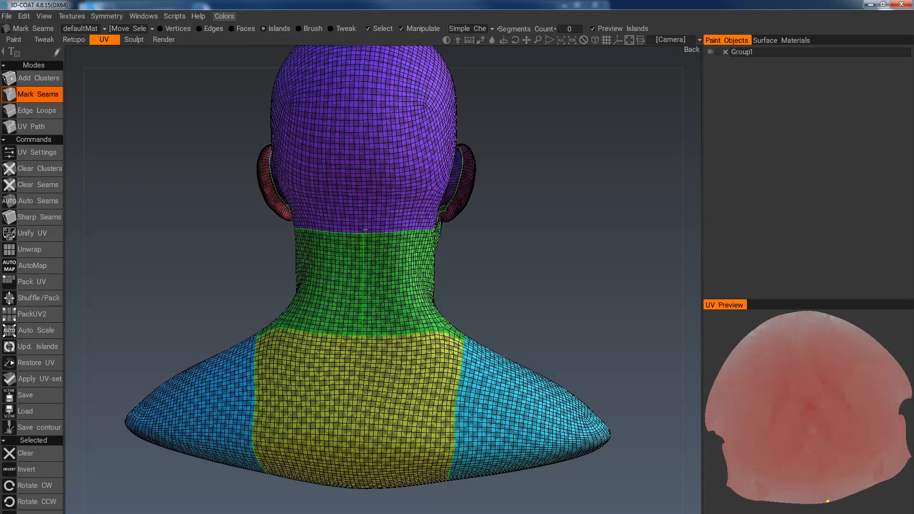
drag(265, 295, 483, 259)
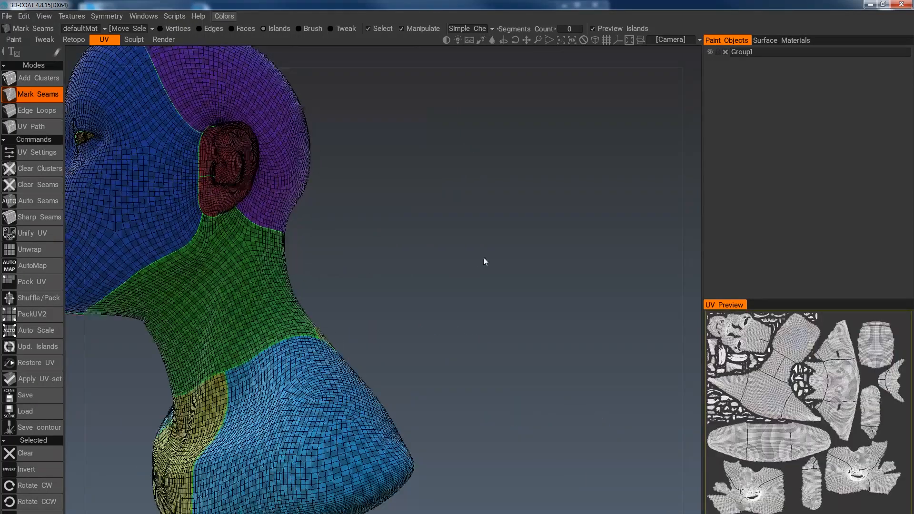
drag(164, 364, 107, 374)
alt+drag(229, 383, 253, 409)
alt+middle_drag(253, 409, 383, 335)
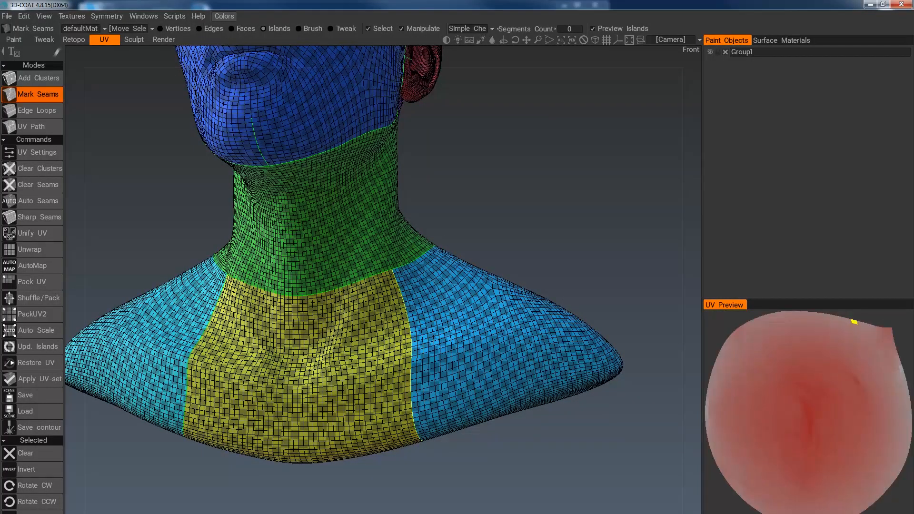
ctrl+shift+click(410, 309)
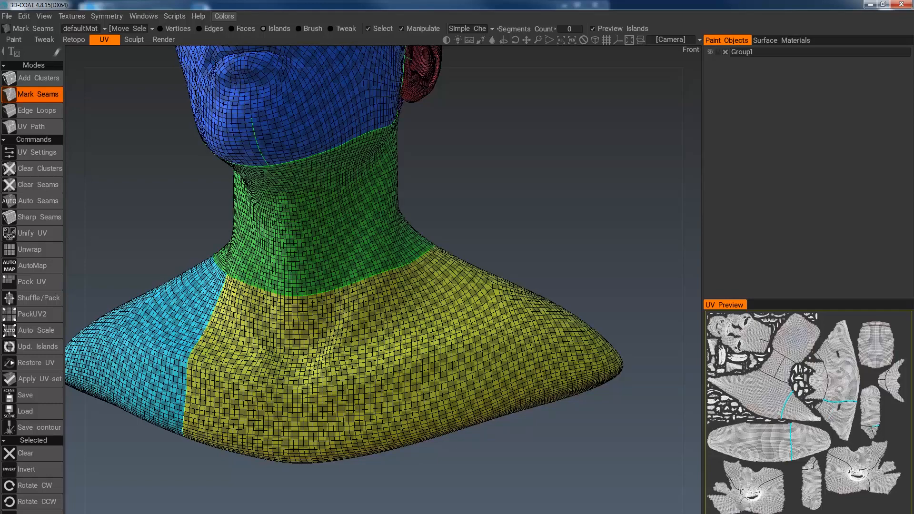
ctrl+shift+click(428, 384)
- Mark a loop seam around the bust's lower edge to separate its underside from the shoulders and torso
alt+right_drag(492, 376, 486, 359)
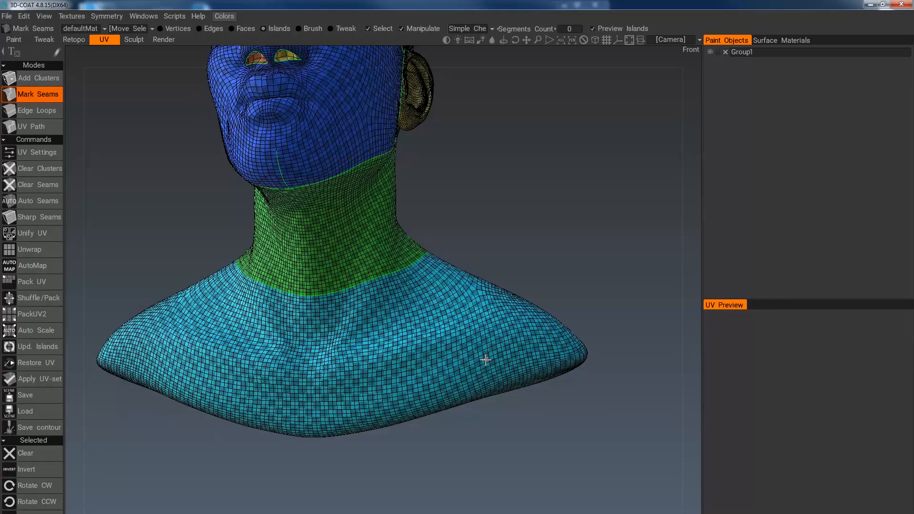
alt+middle_drag(486, 359, 450, 445)
alt+drag(450, 445, 267, 470)
alt+drag(512, 431, 517, 396)
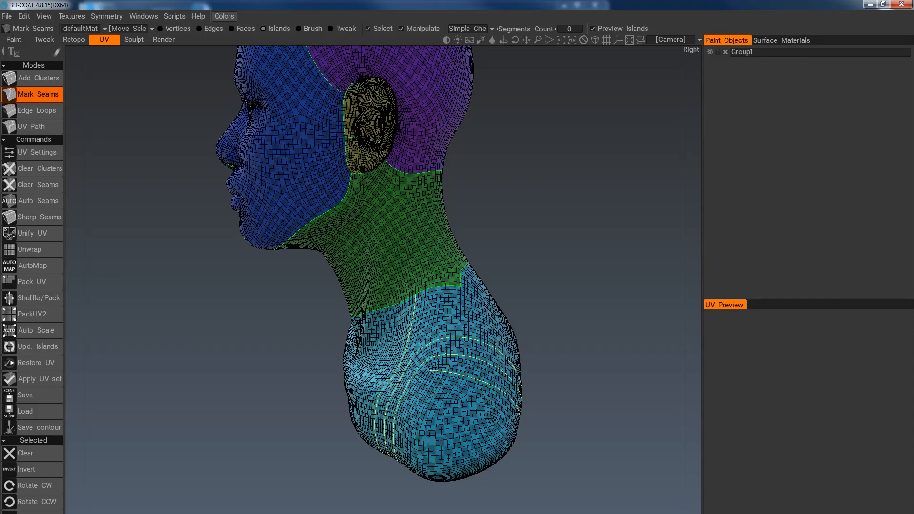
alt+drag(505, 413, 476, 370)
click(476, 370)
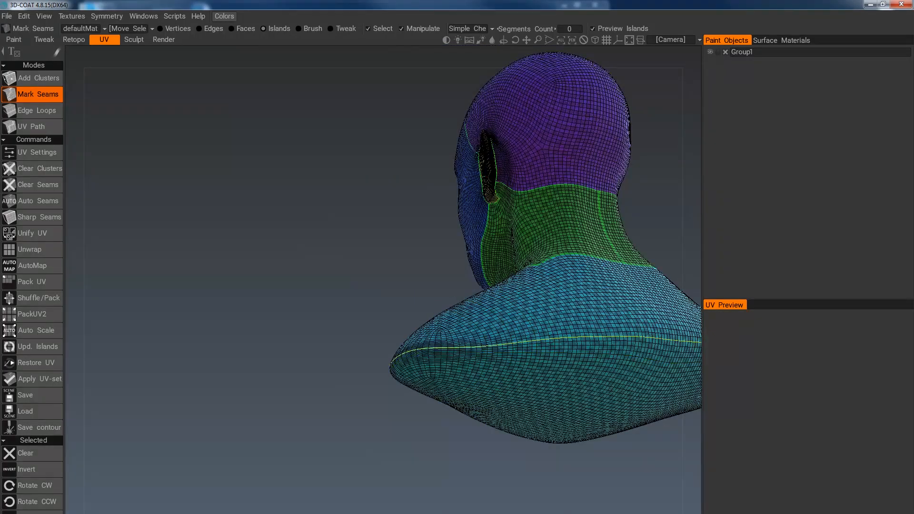
alt+drag(477, 370, 445, 445)
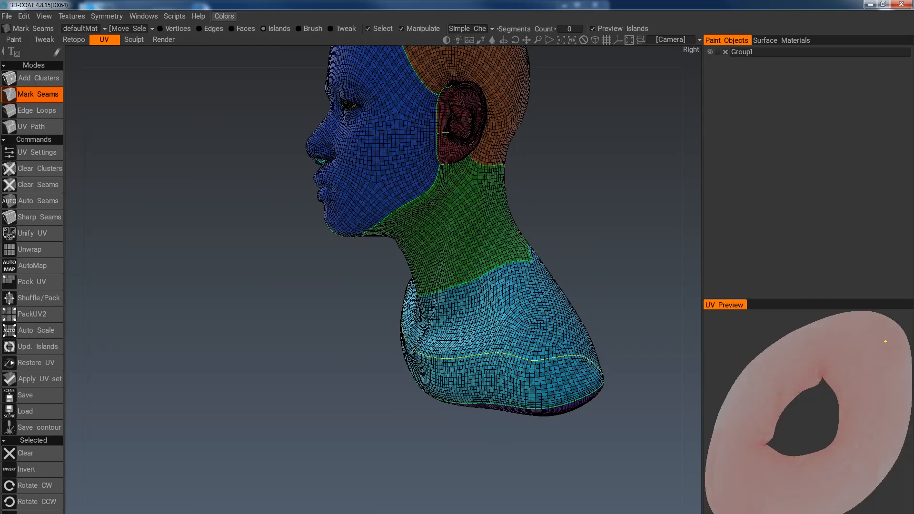
- Mark a seam over the shoulder from the neck's base to the bust's lower edge, splitting the chest from the back
drag(606, 390, 280, 490)
drag(586, 371, 353, 381)
drag(515, 382, 375, 373)
drag(521, 411, 491, 419)
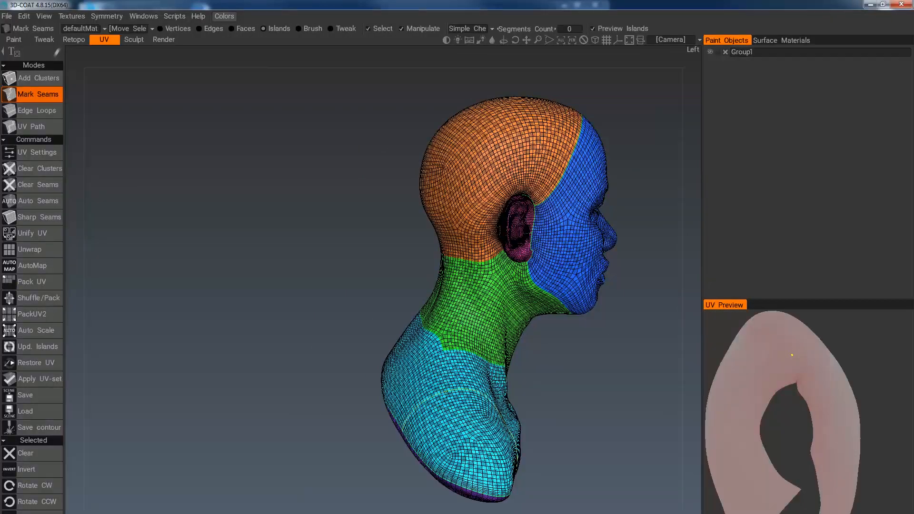
scroll(455, 376, up, 6)
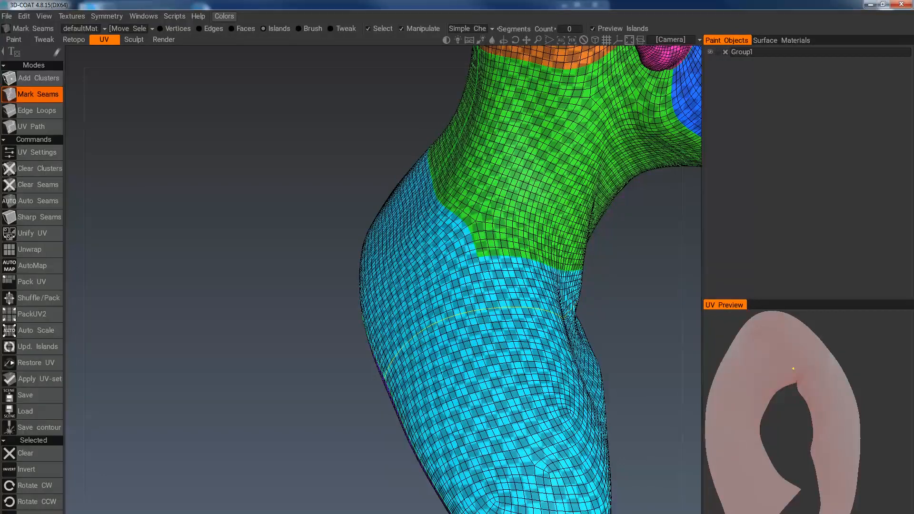
click(494, 305)
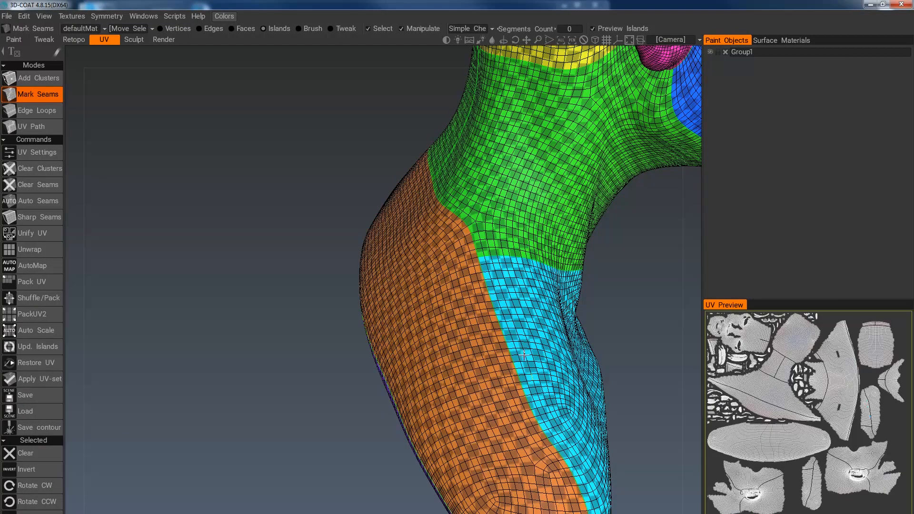
- Examine the islands on the chest, shoulders and underside of the bust from several angles
scroll(523, 357, down, 6)
drag(522, 361, 369, 337)
alt+middle_drag(575, 385, 531, 441)
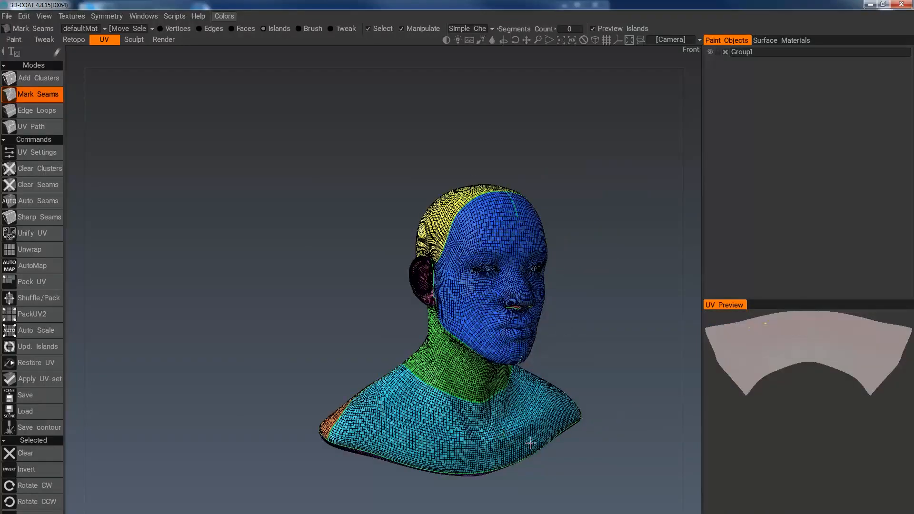
alt+drag(531, 441, 494, 422)
mouse_move(548, 447)
alt+mouse_down()
mouse_move(547, 374)
mouse_move(577, 423)
mouse_move(556, 453)
alt+mouse_up()
alt+drag(560, 392, 412, 498)
alt+drag(461, 478, 446, 465)
alt+drag(387, 451, 598, 452)
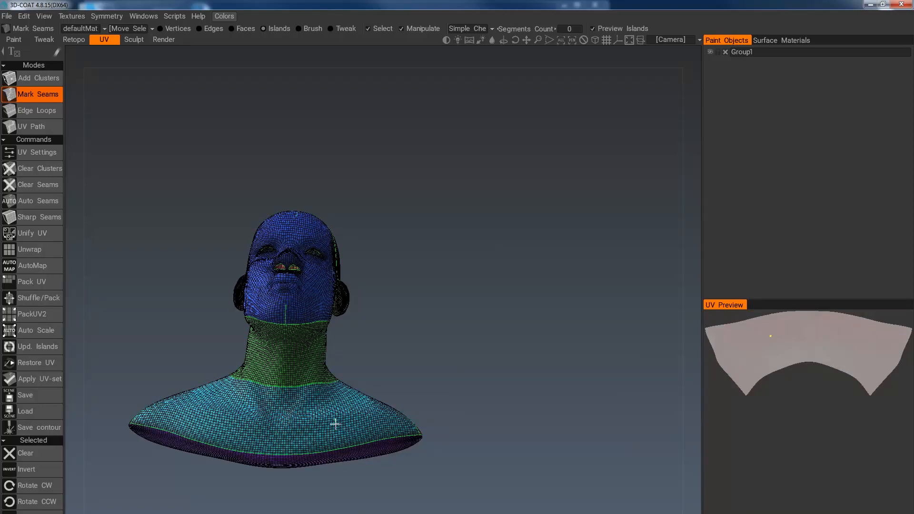
- Examine the islands on the front, side and back of the whole bust
alt+drag(335, 425, 310, 425)
mouse_move(295, 382)
alt+middle_down()
mouse_move(392, 407)
mouse_move(393, 423)
alt+middle_up()
alt+drag(394, 422, 395, 426)
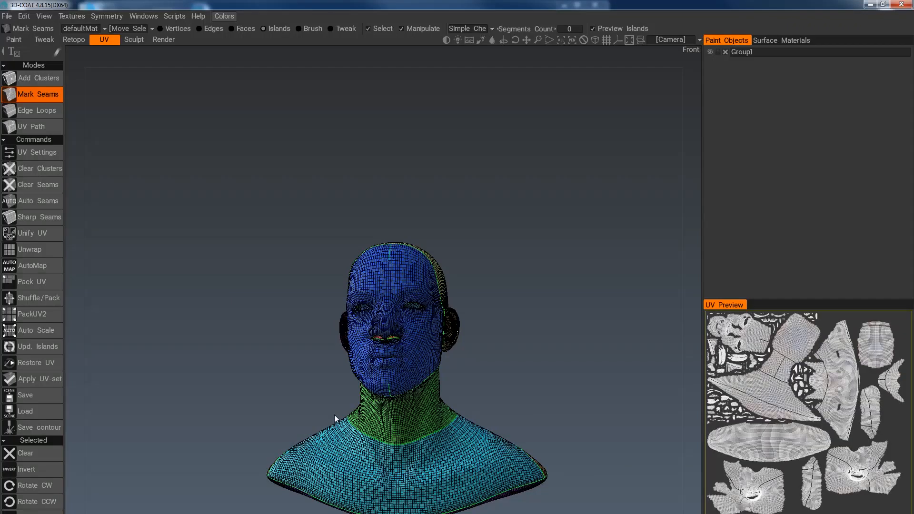
alt+drag(335, 415, 441, 419)
alt+middle_drag(362, 426, 407, 351)
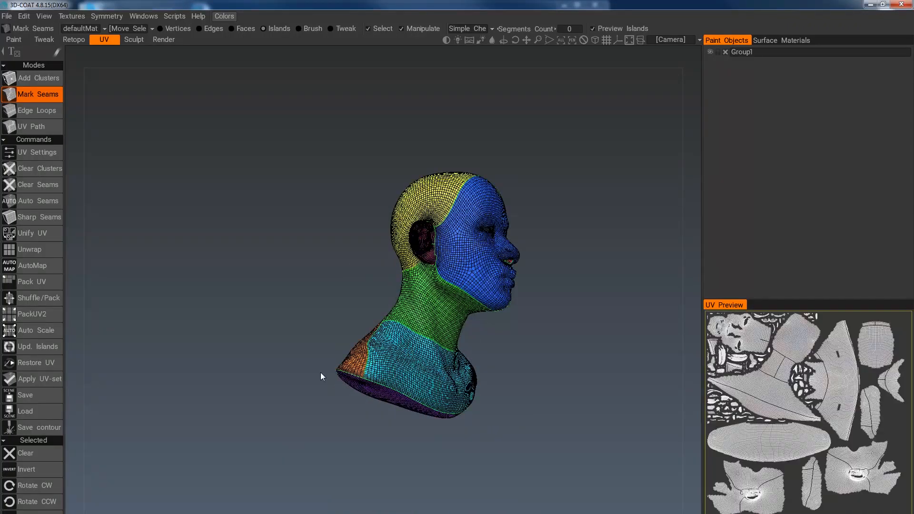
alt+drag(321, 373, 383, 374)
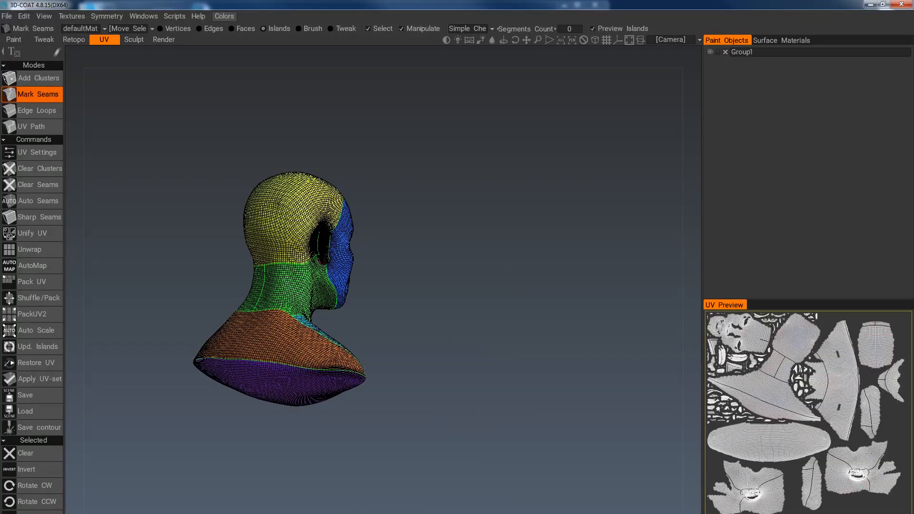
alt+drag(337, 279, 243, 303)
- Inspect the face, scalp, ear and neck islands up close from the front and both sides
alt+right_drag(365, 241, 379, 328)
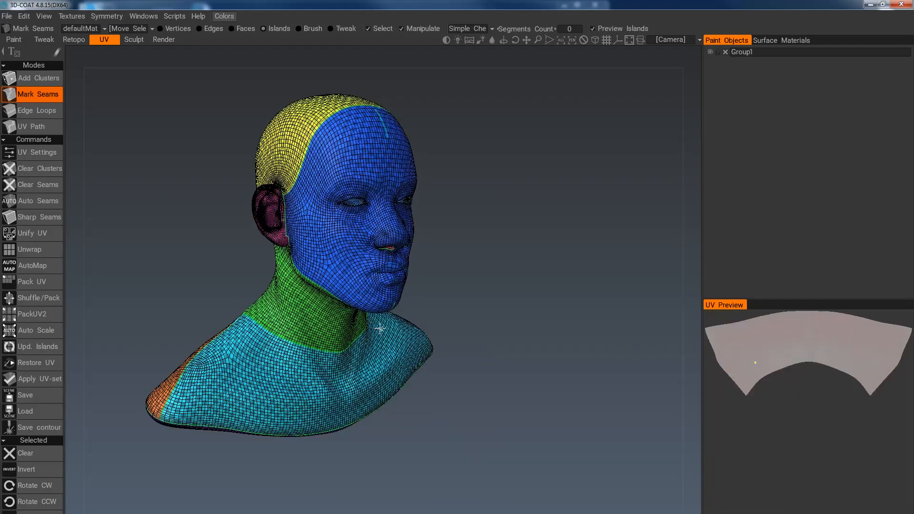
alt+middle_drag(380, 328, 416, 364)
alt+drag(440, 363, 410, 345)
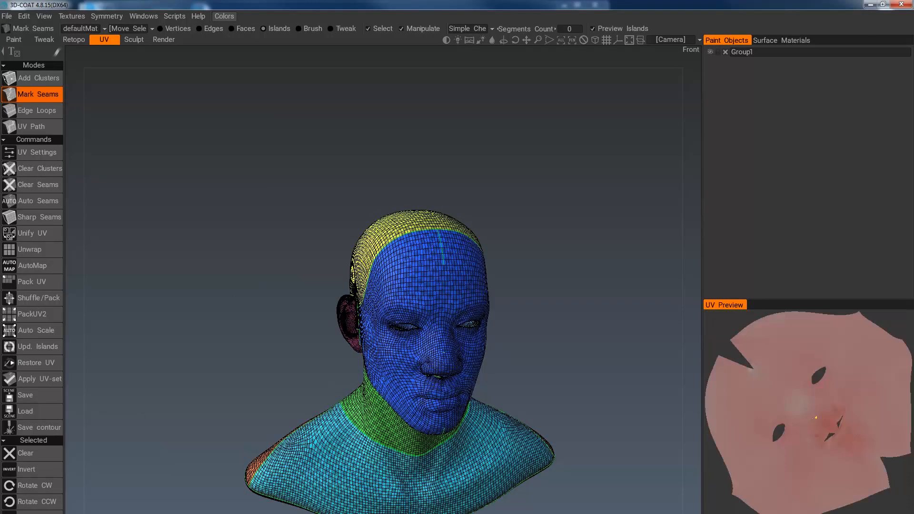
alt+drag(441, 374, 423, 353)
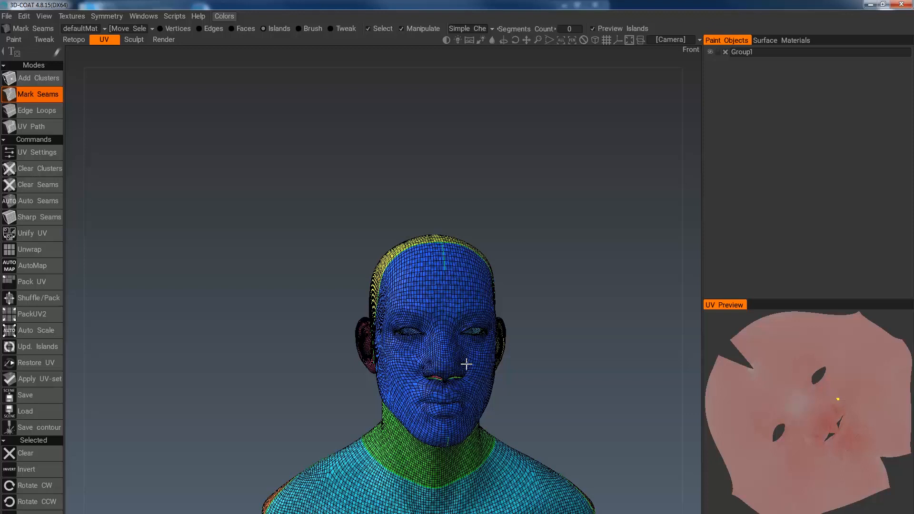
alt+right_drag(465, 365, 477, 410)
alt+middle_drag(477, 410, 476, 377)
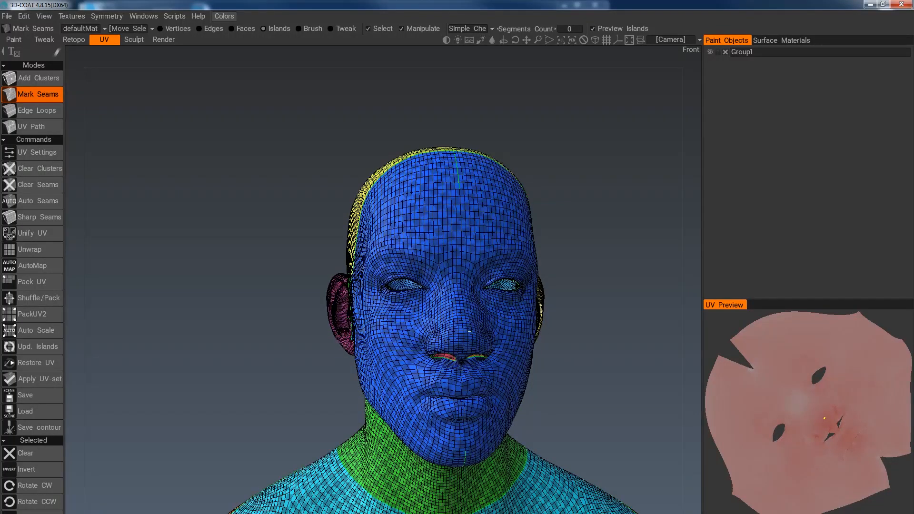
alt+drag(519, 413, 435, 399)
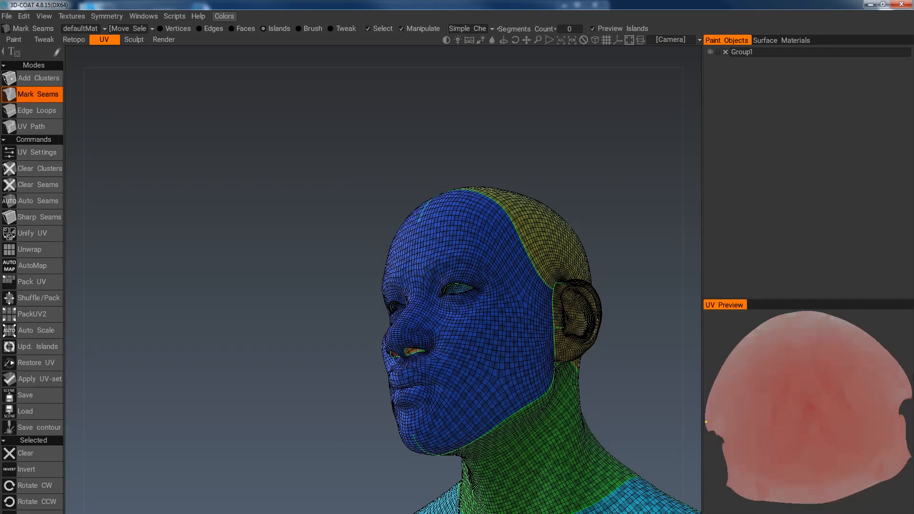
alt+drag(472, 392, 522, 400)
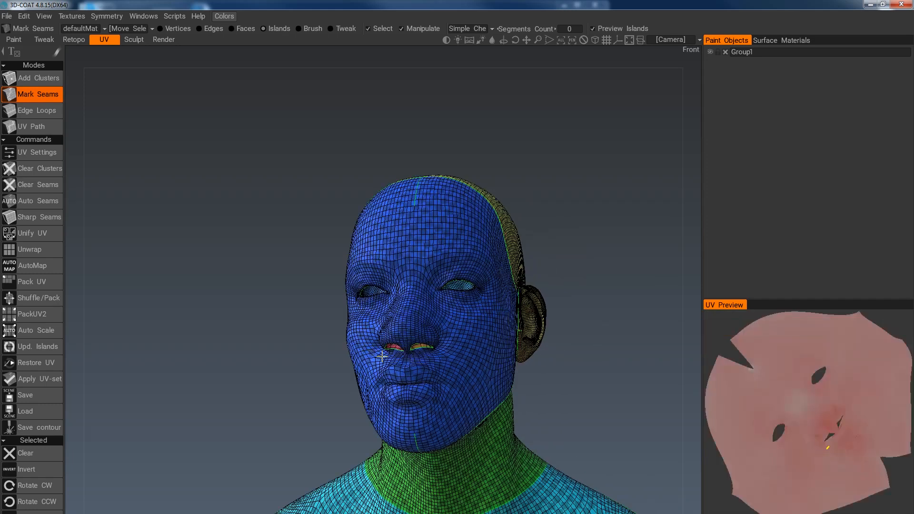
alt+drag(374, 402, 407, 423)
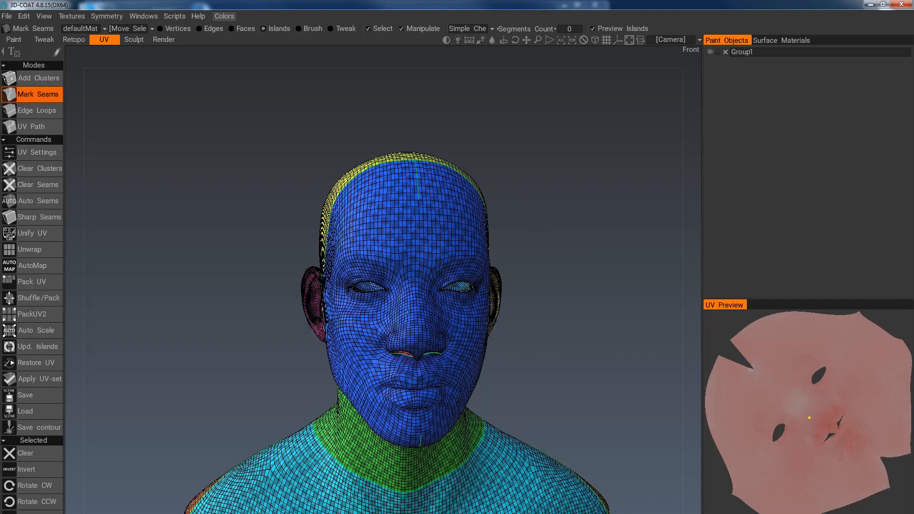
- Unwrap the bust along the marked seams into flat UV islands
alt+middle_drag(489, 504, 538, 400)
alt+drag(538, 400, 526, 382)
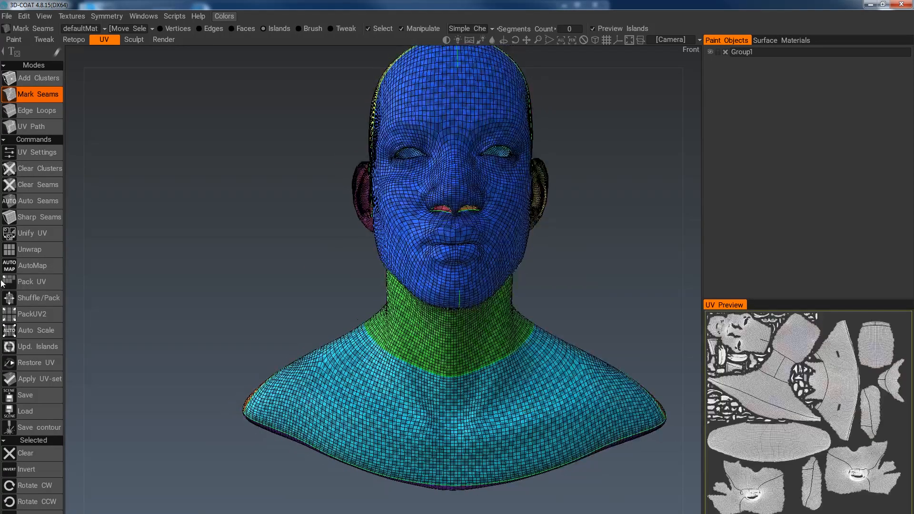
click(32, 253)
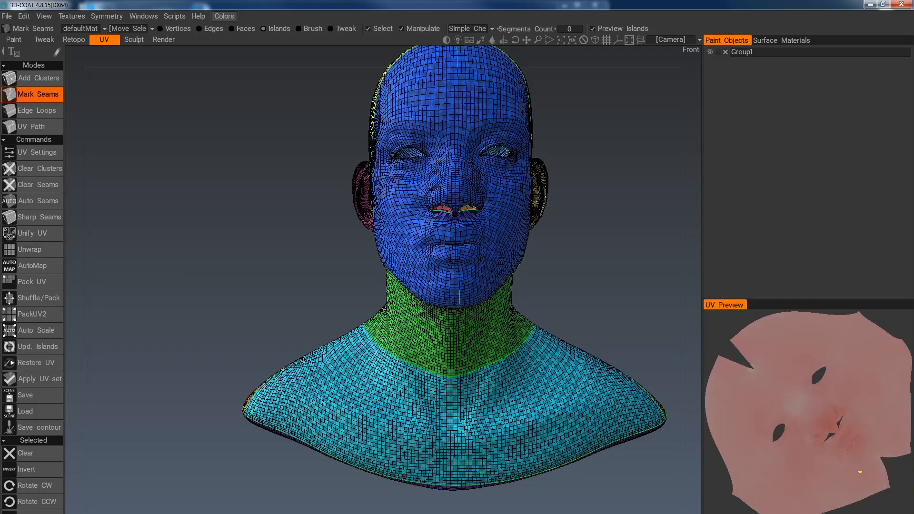
drag(552, 285, 513, 292)
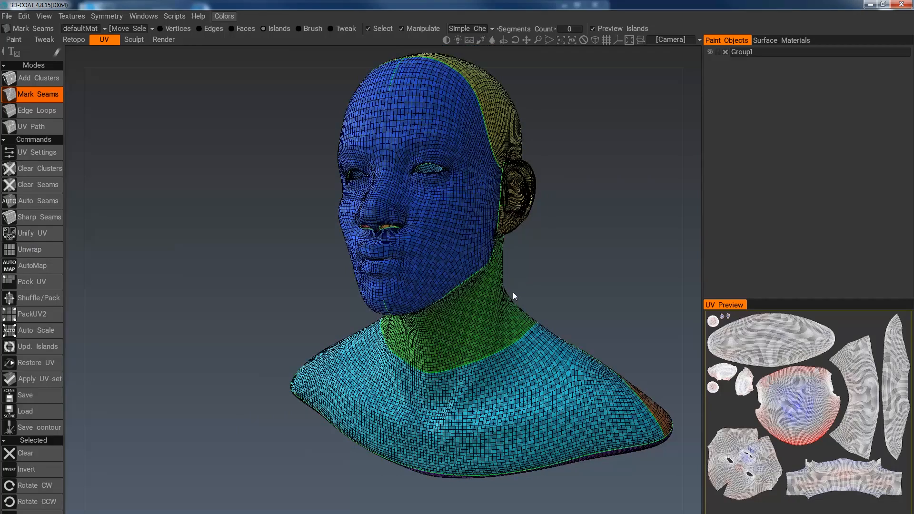
- Select the scalp, underside, chest, back and neck islands in the UV layout one by one to match them with the model
click(801, 405)
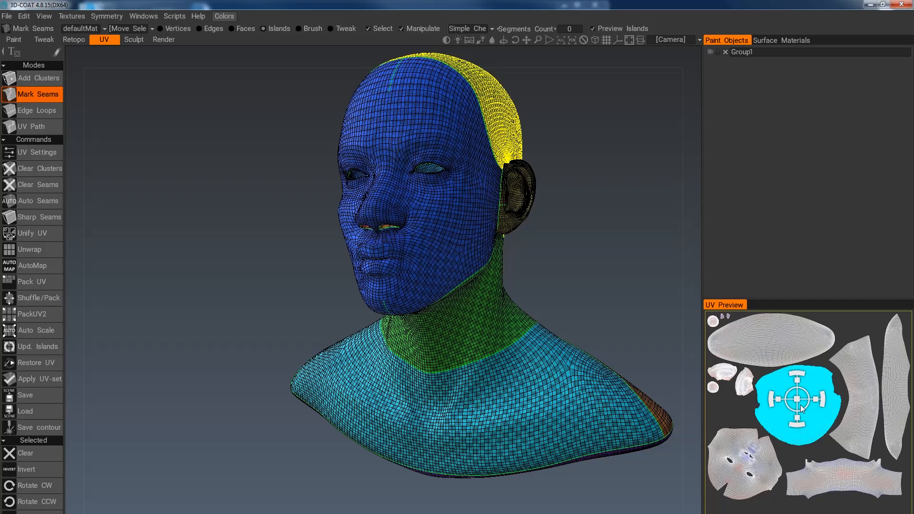
click(775, 351)
drag(552, 470, 553, 440)
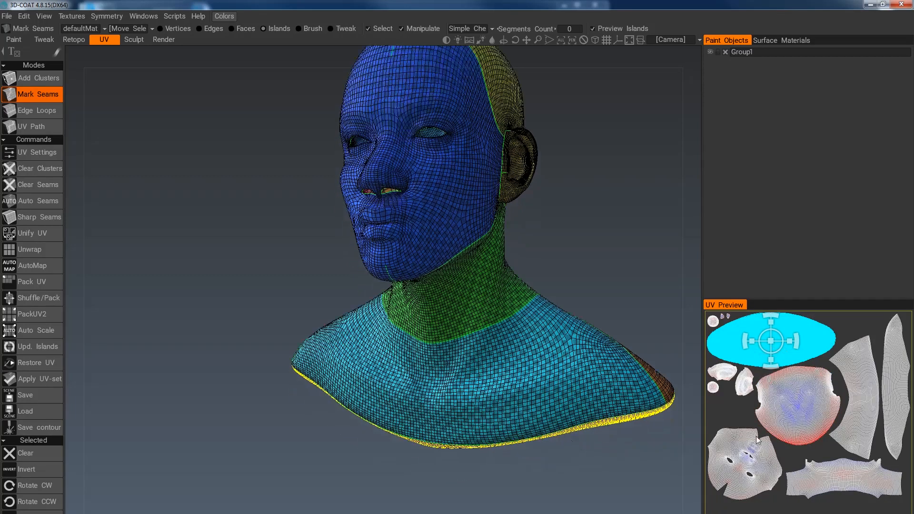
click(860, 386)
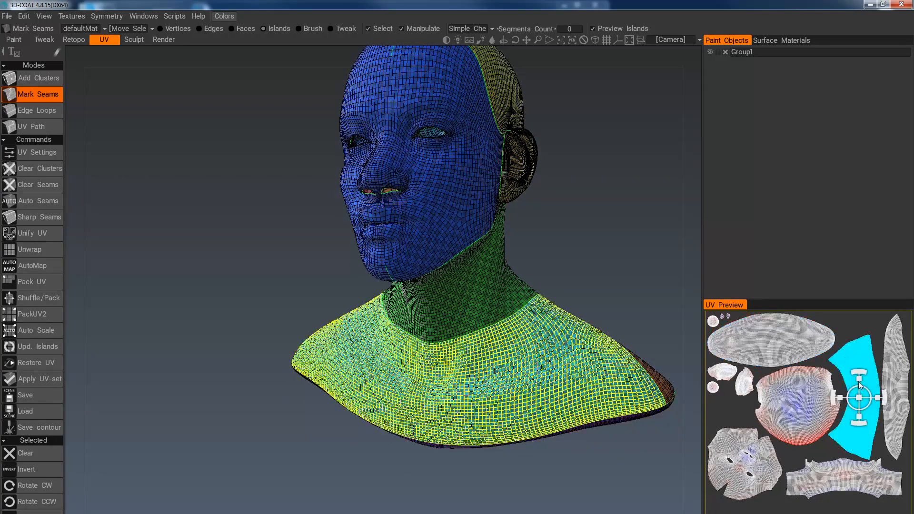
click(895, 384)
drag(572, 482, 474, 479)
click(847, 478)
- Select the scalp, ear, underside and eye socket islands in the UV layout and locate them on the model
click(793, 417)
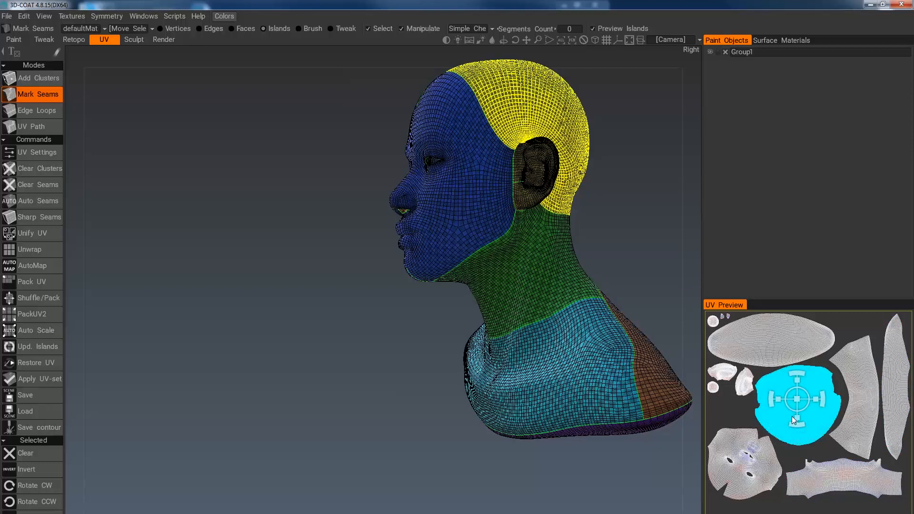
click(743, 382)
click(722, 372)
click(736, 356)
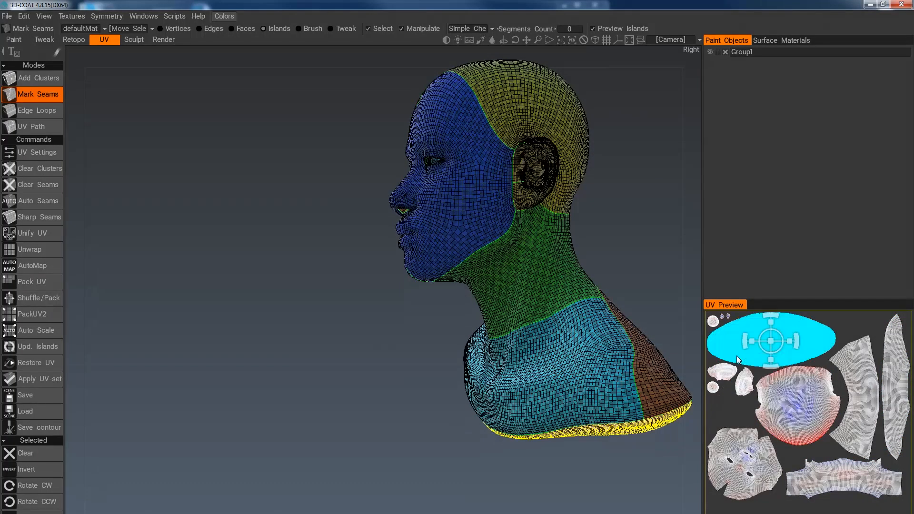
click(717, 324)
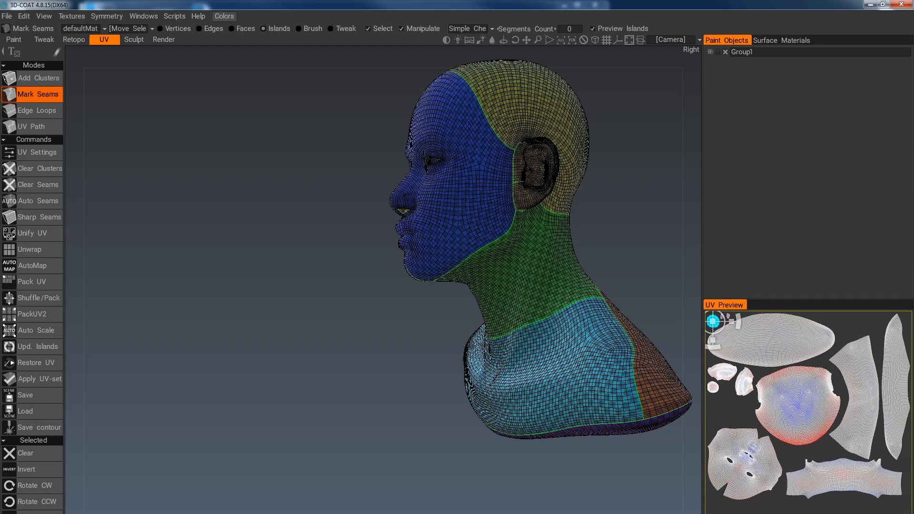
alt+drag(555, 381, 622, 390)
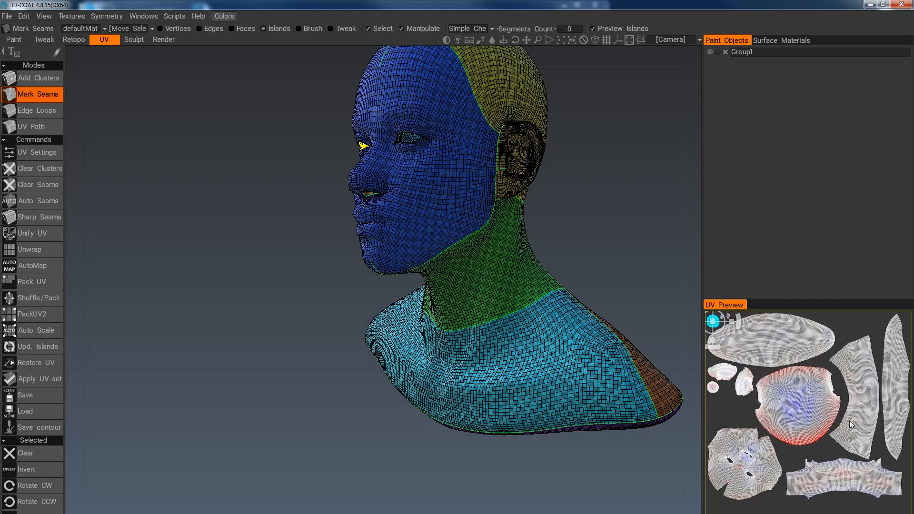
alt+middle_drag(596, 312, 504, 356)
alt+drag(476, 352, 553, 356)
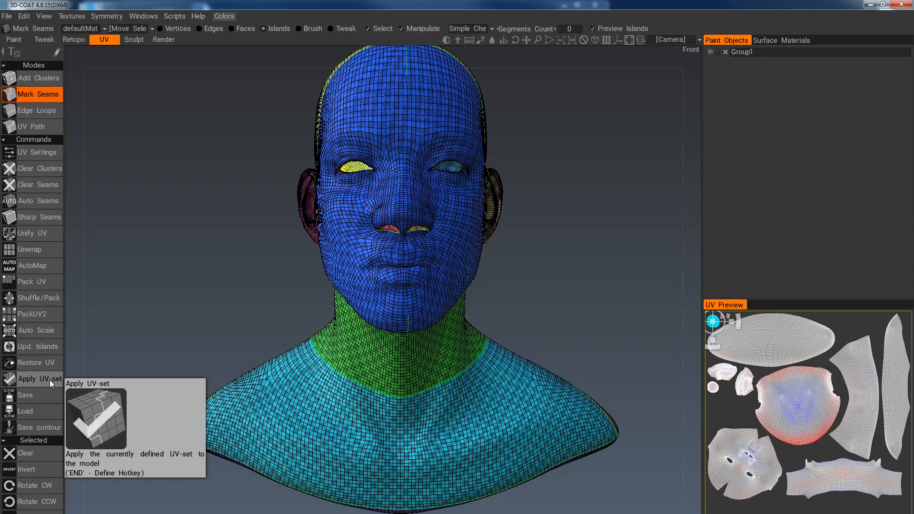
- Apply the current UV set to the bust model
click(50, 380)
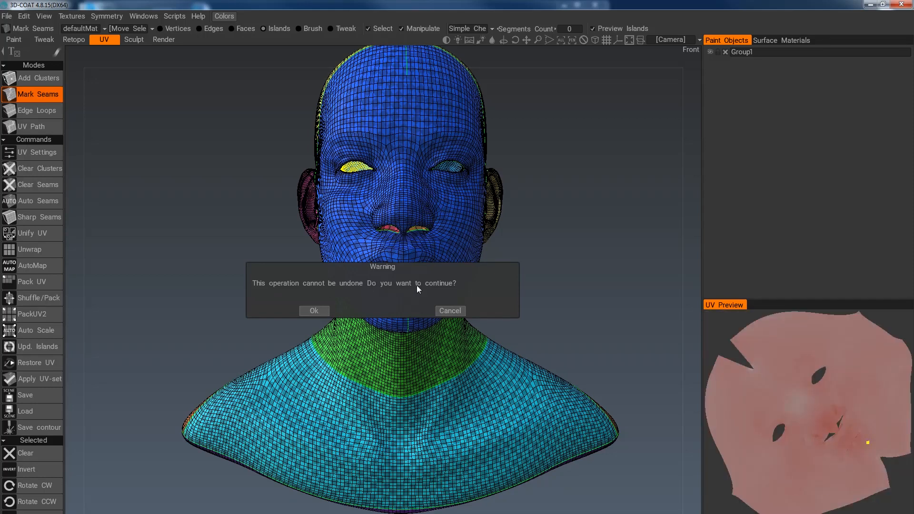
click(313, 312)
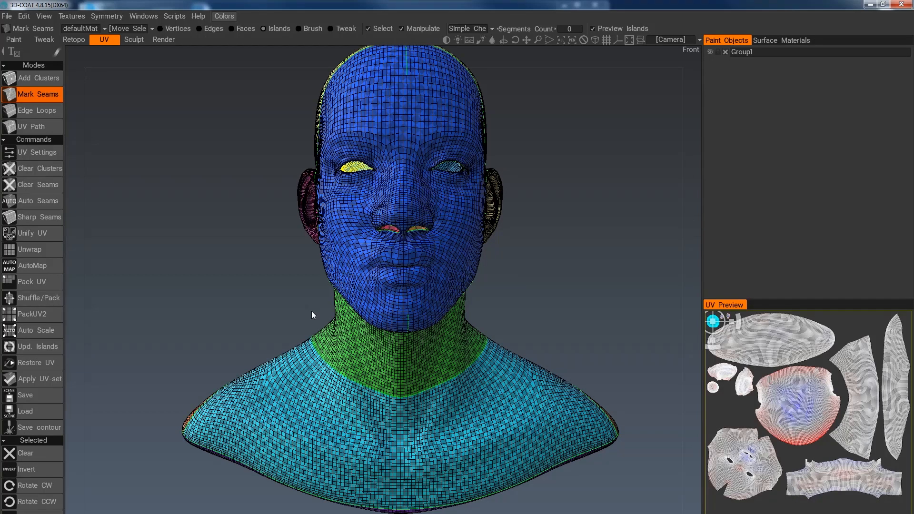
- Export the unwrapped bust's geometry as an OBJ file named "head uv" into the tutorial3 head folder
click(7, 16)
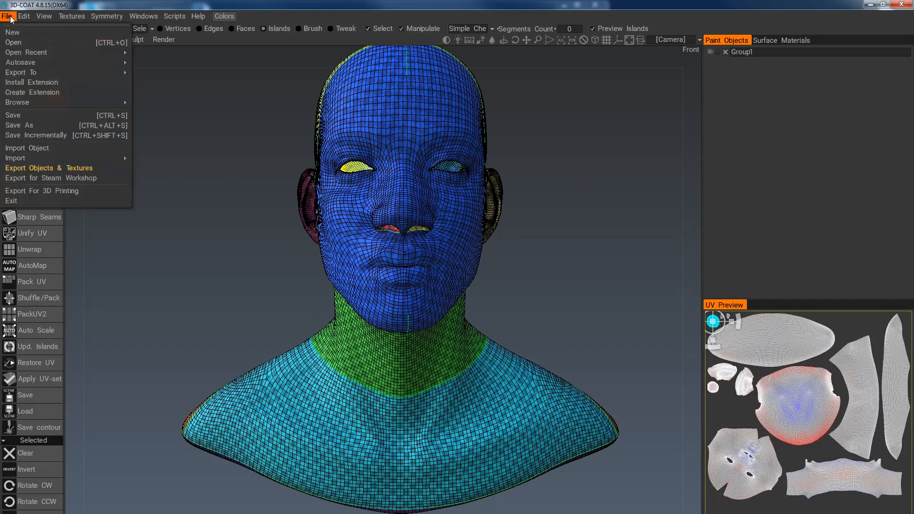
mouse_move(42, 71)
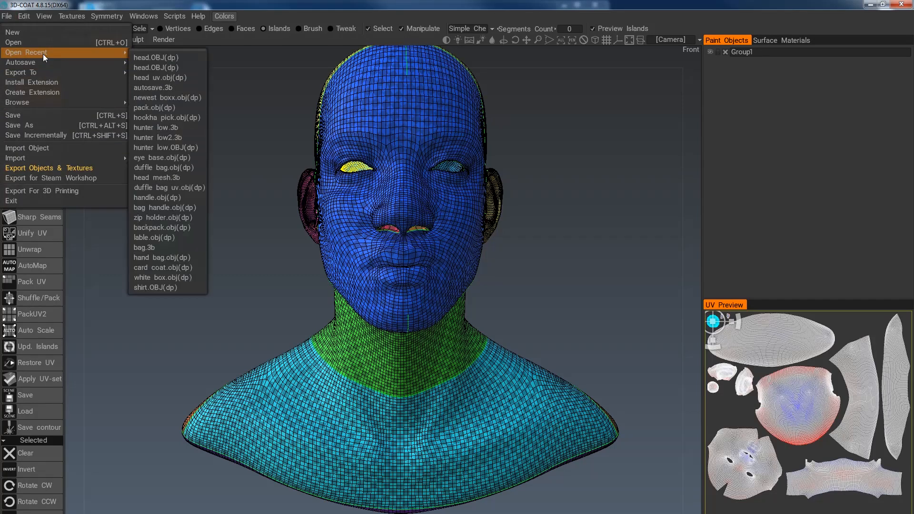
click(50, 165)
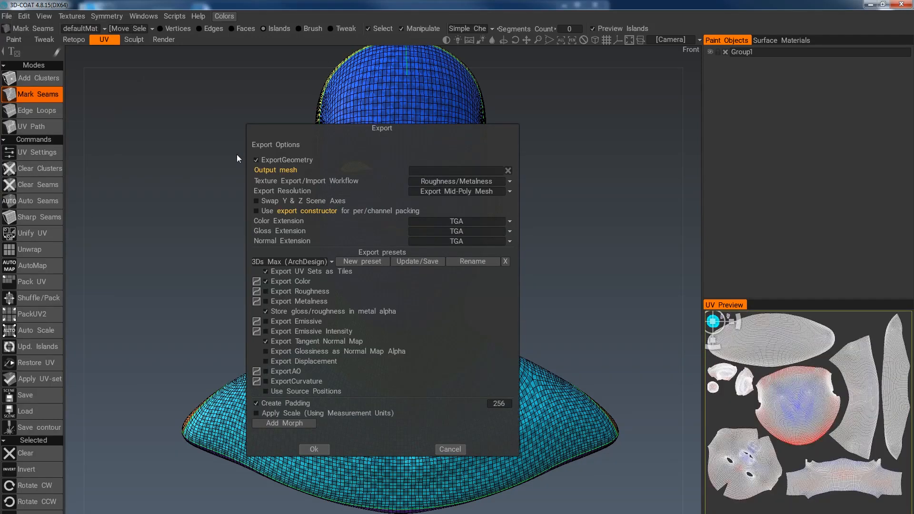
click(428, 172)
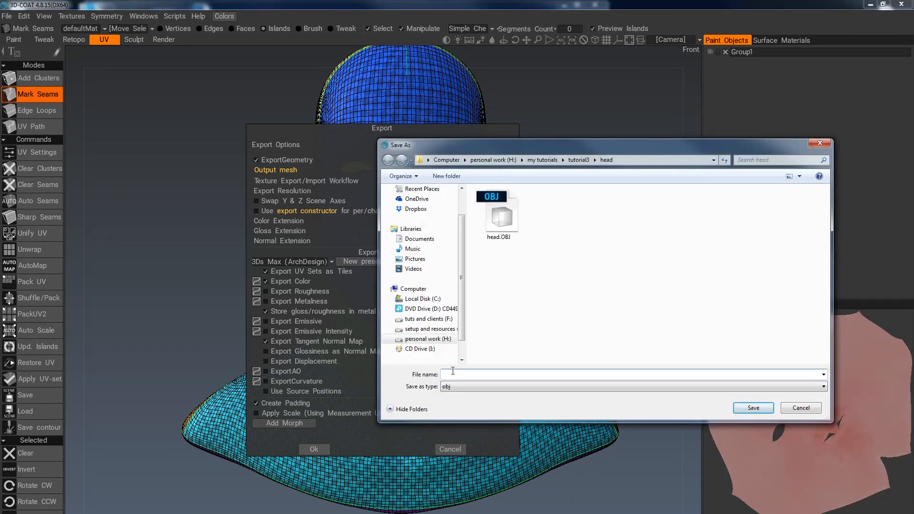
text(head)
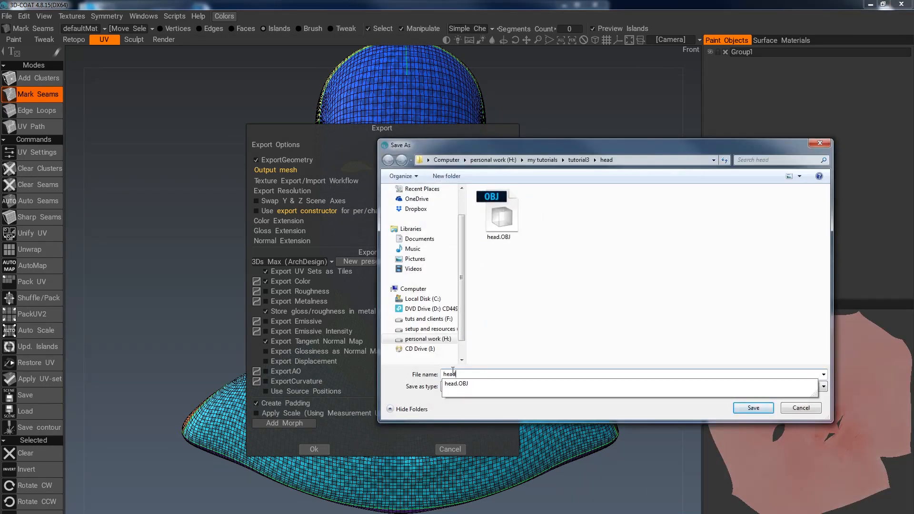
text( uv)
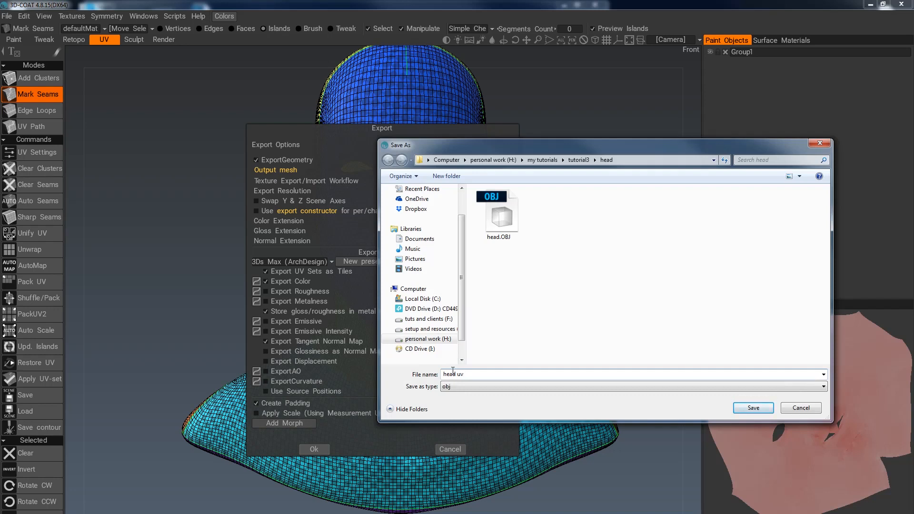
click(753, 408)
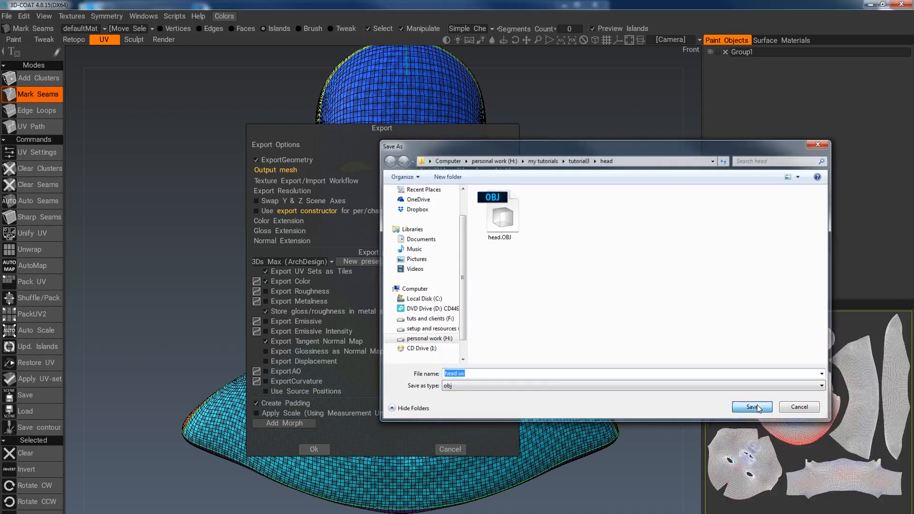
click(315, 449)
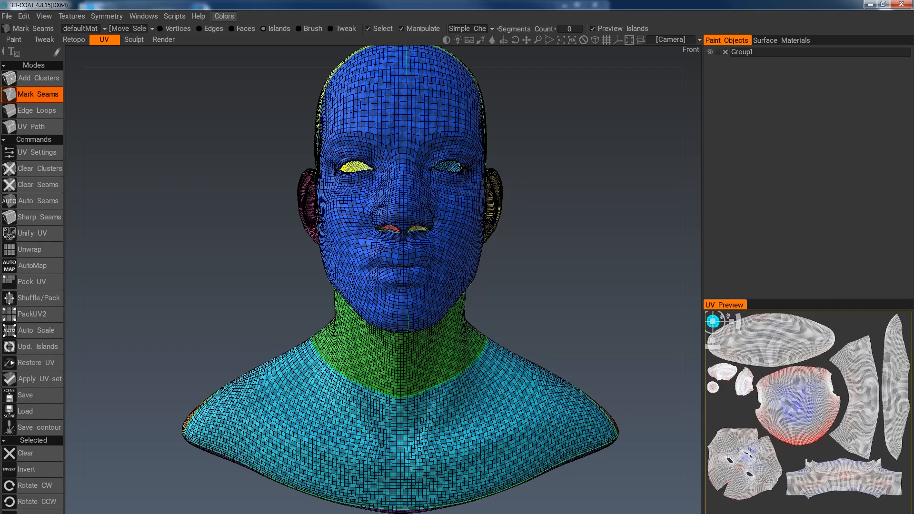
scroll(548, 344, down, 2)
drag(546, 328, 512, 356)
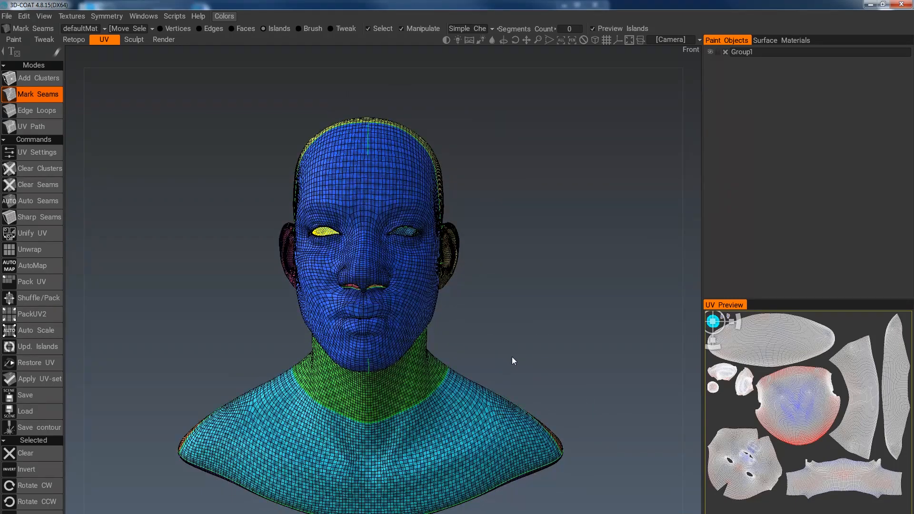